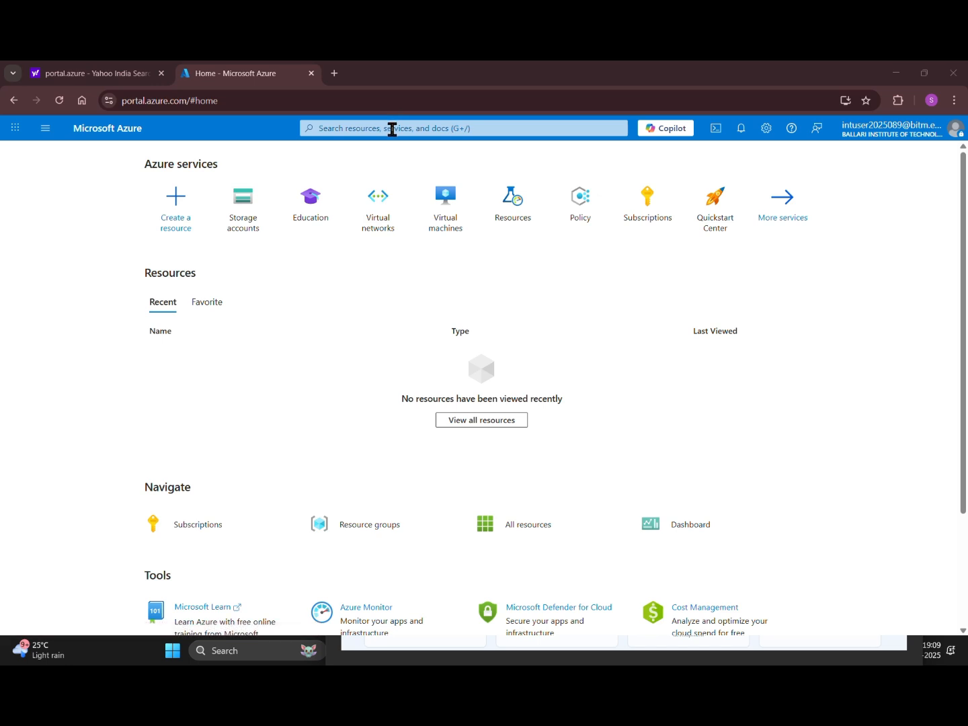
Search the portal for storage, open Storage accounts and start creating a new storage account.
click(476, 127)
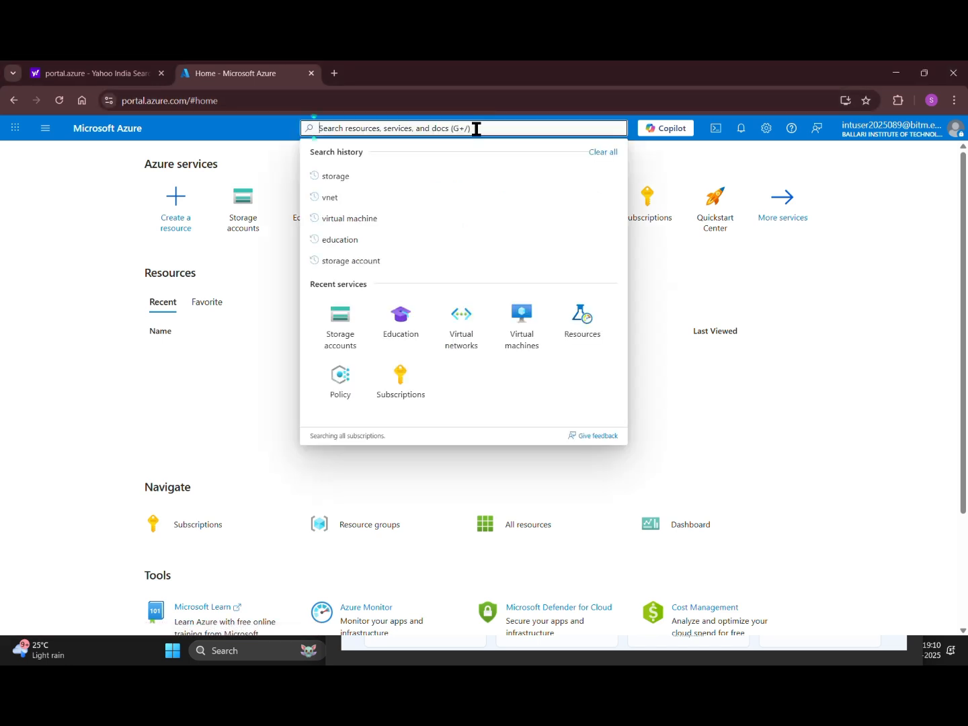
text(storage)
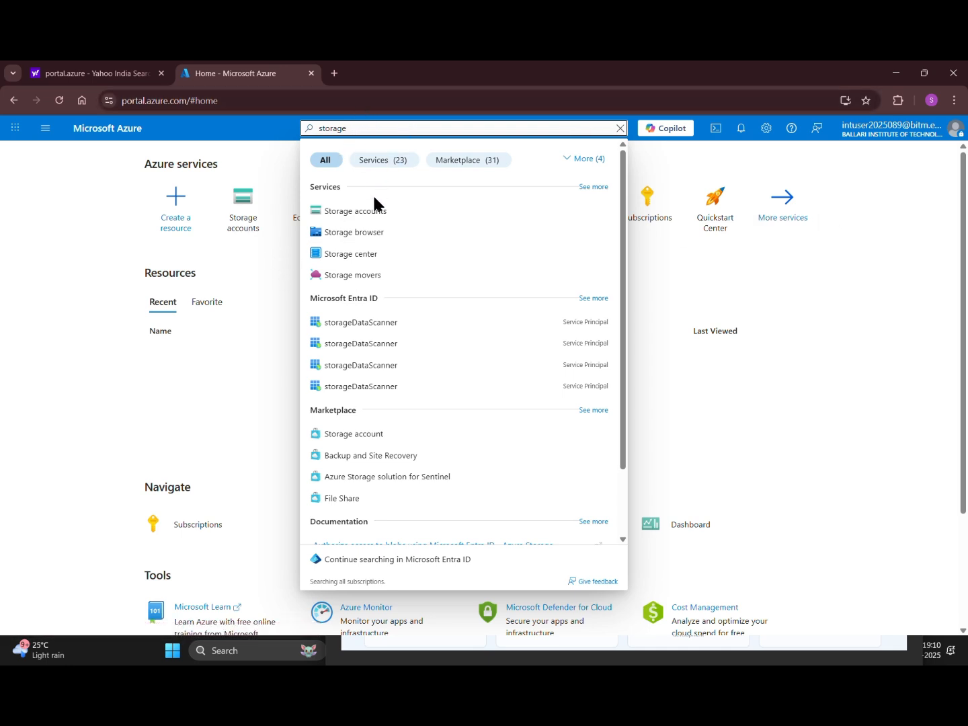
click(375, 211)
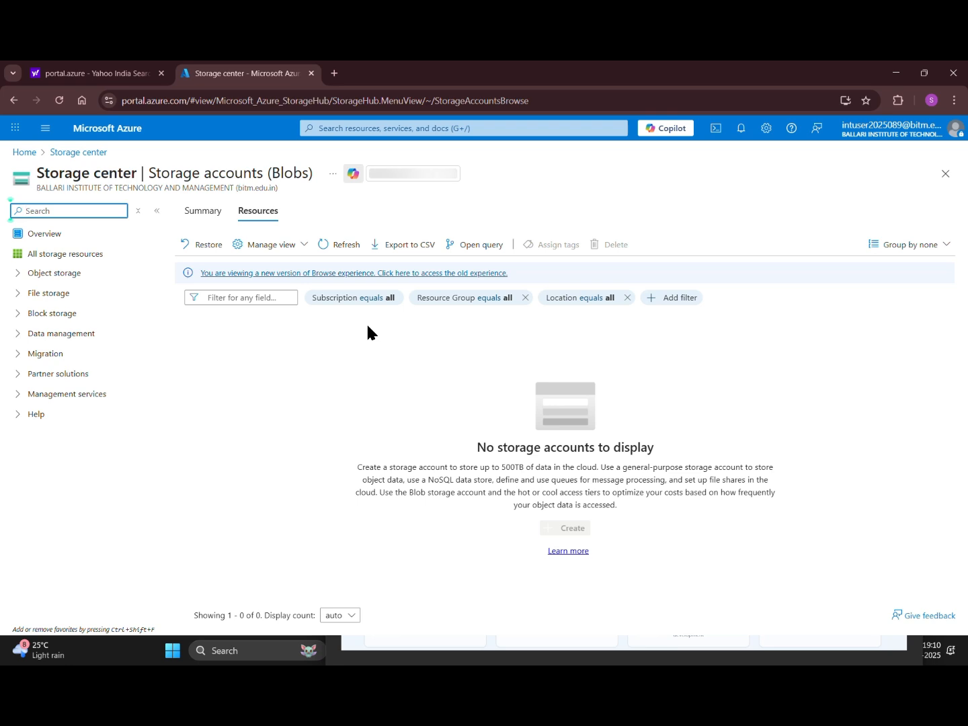
click(346, 246)
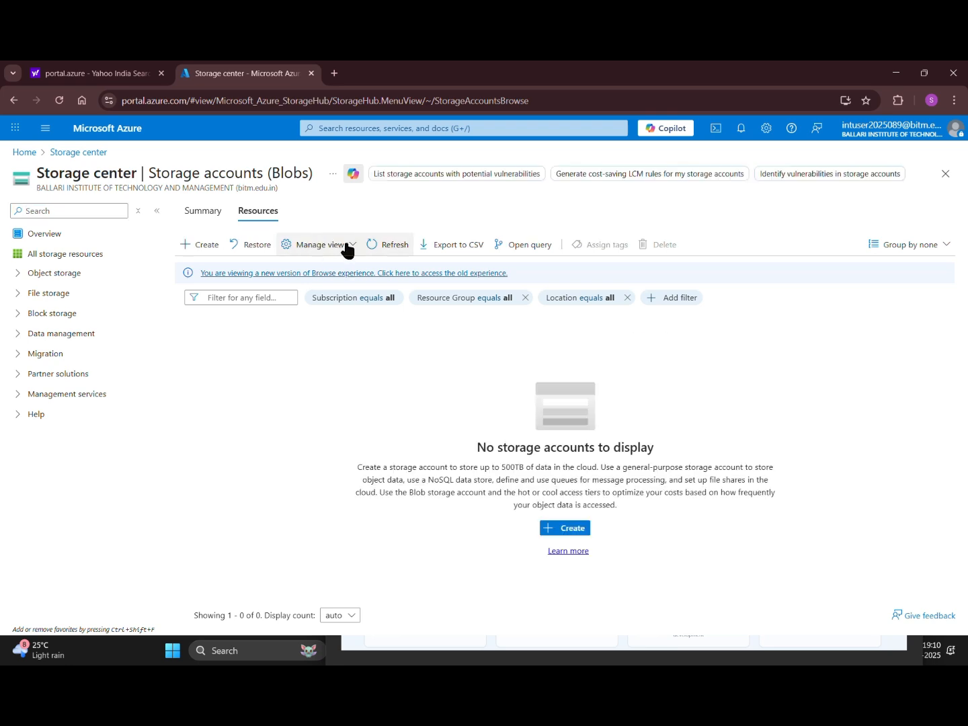
click(190, 248)
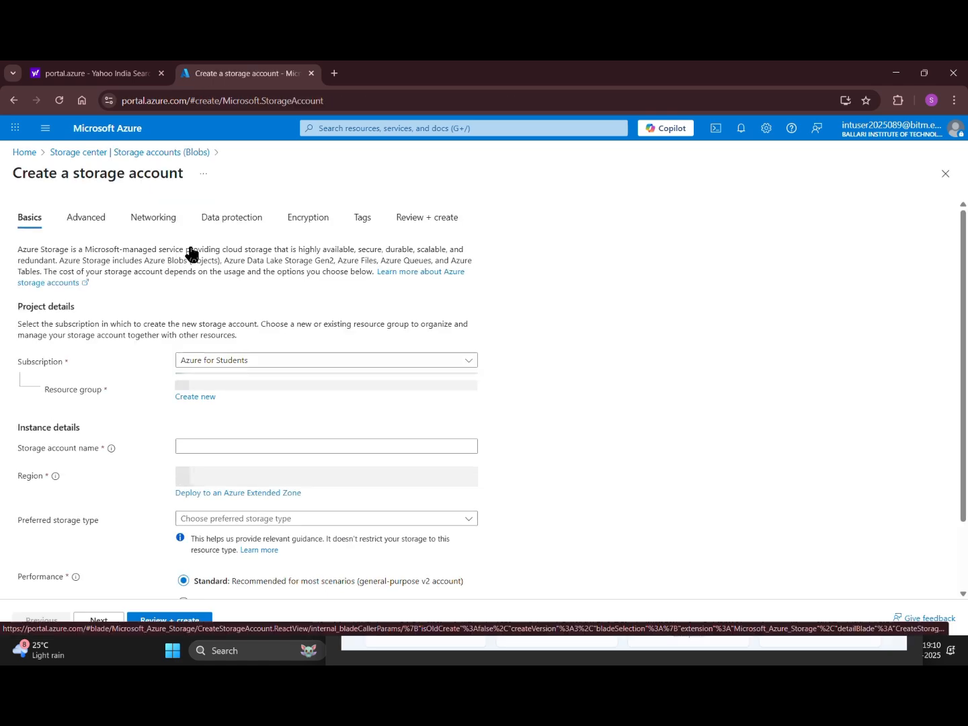
Try to create a new resource group named stgacc for the storage account.
scroll(257, 399, down, 1)
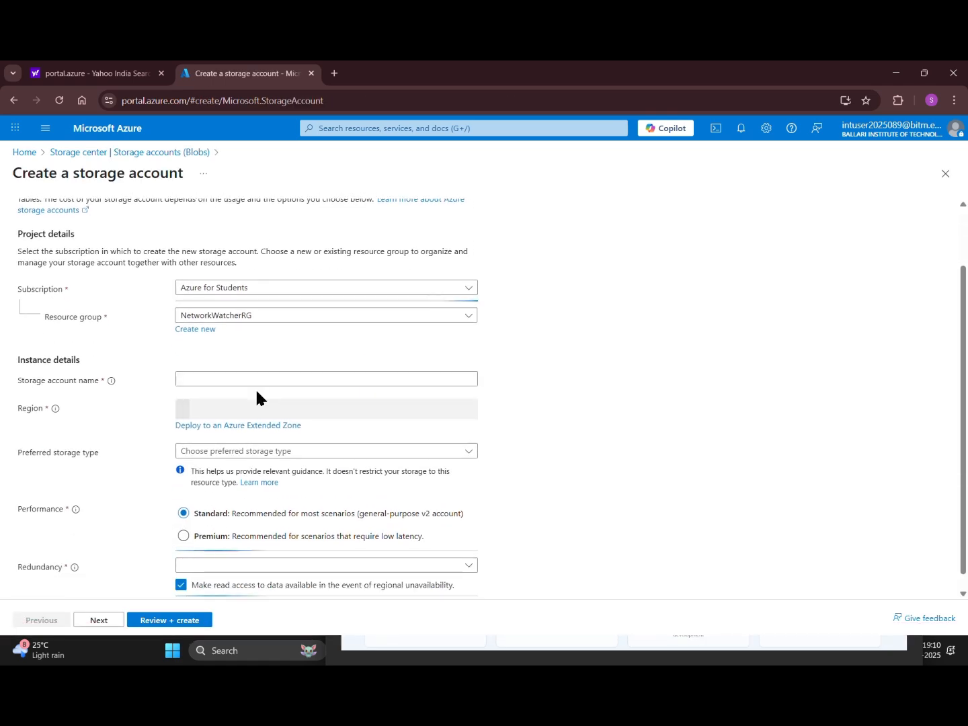
click(199, 332)
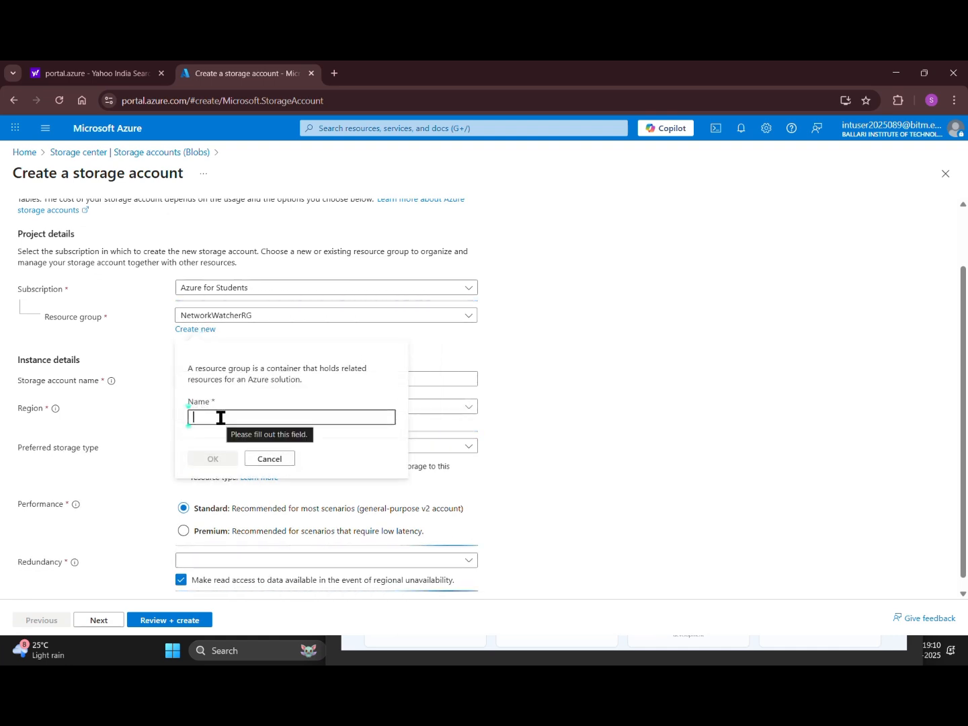
text(sto)
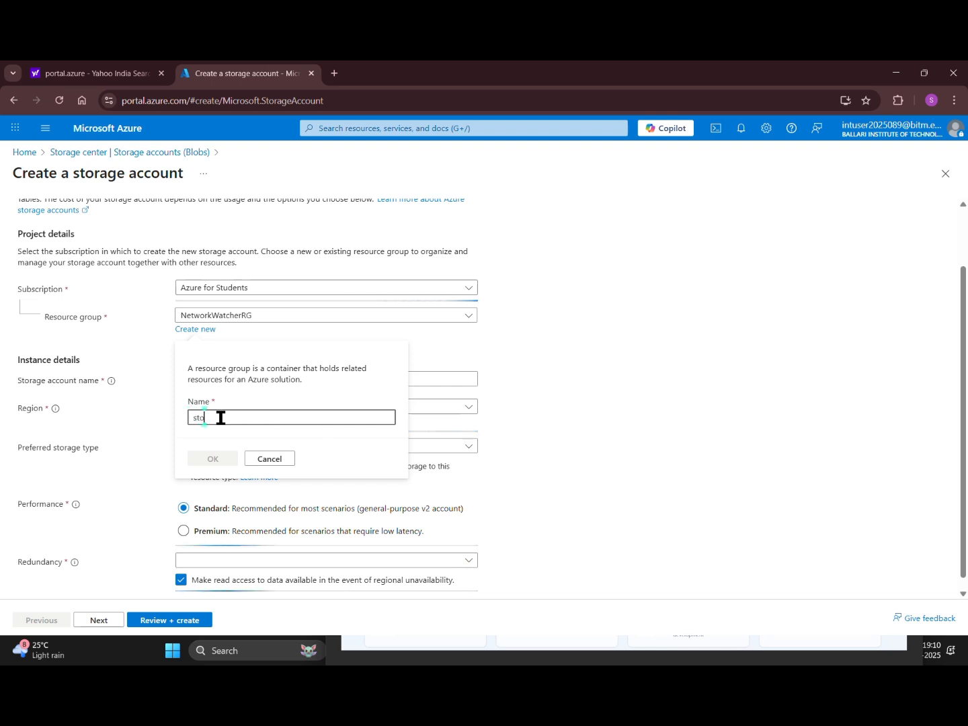
text(r)
key(BackSpace)
key(BackSpace)
key(BackSpace)
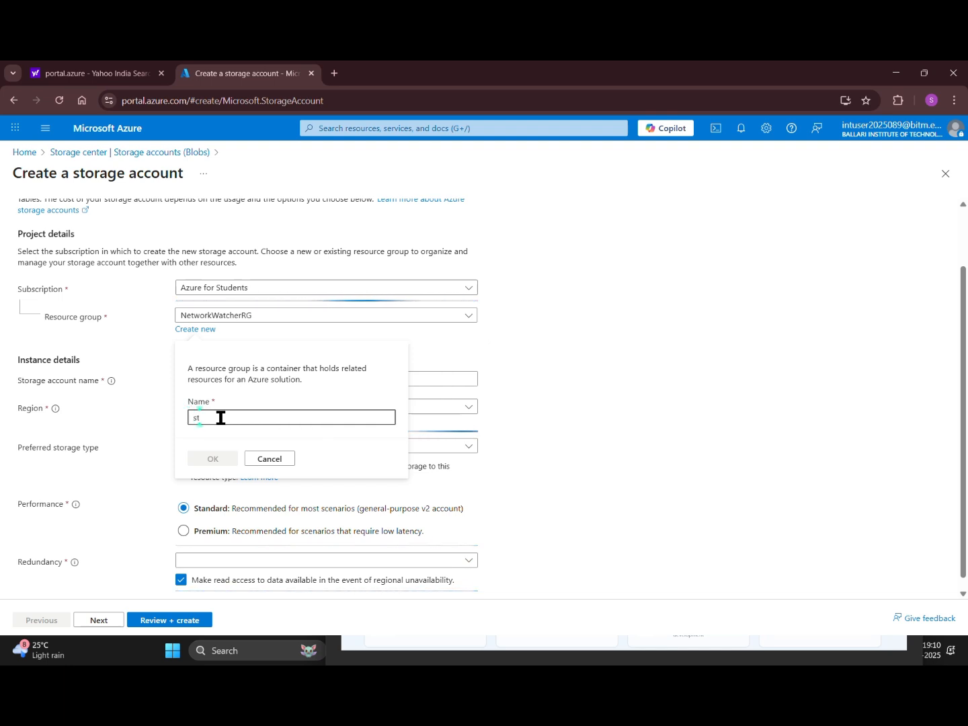
text(tgacc)
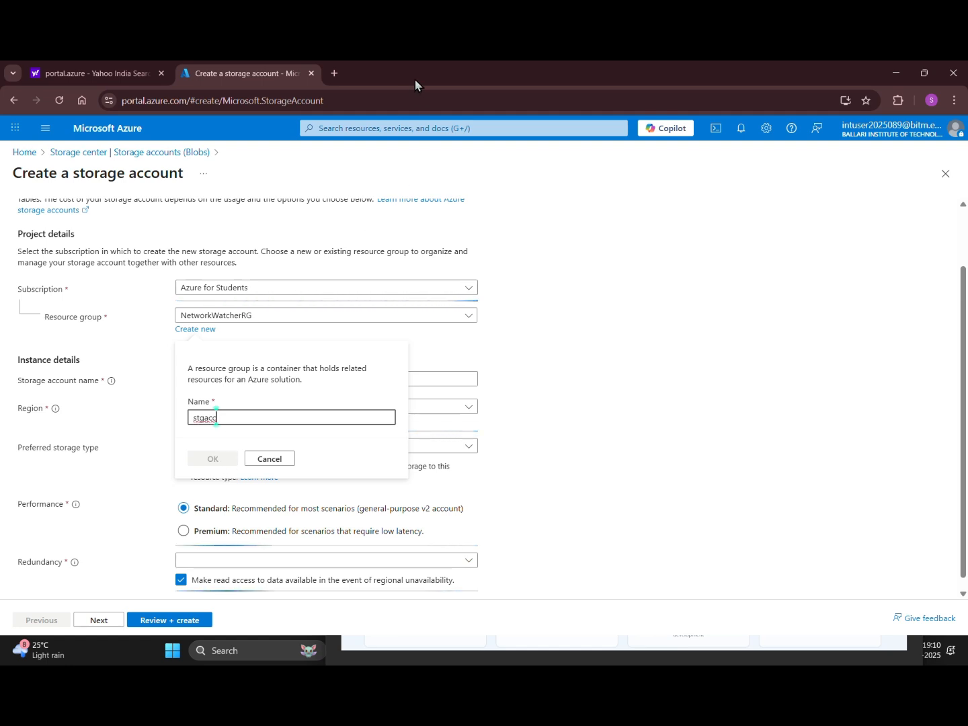
click(206, 459)
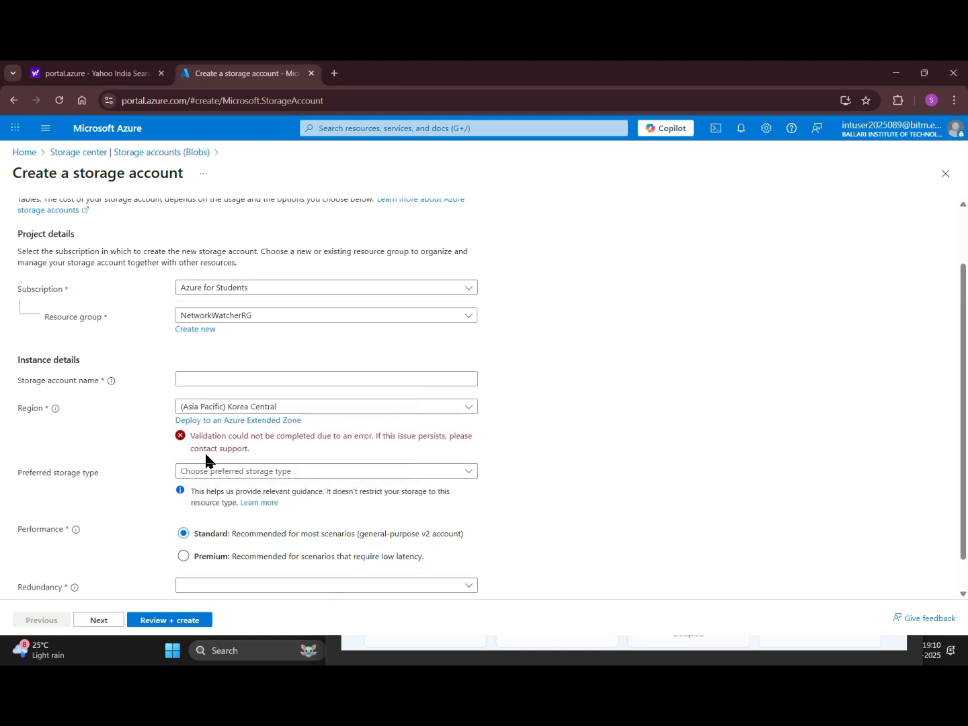
Try to complete the basics with storage account name bitm21 and region (Asia Pacific) Korea Central.
click(244, 380)
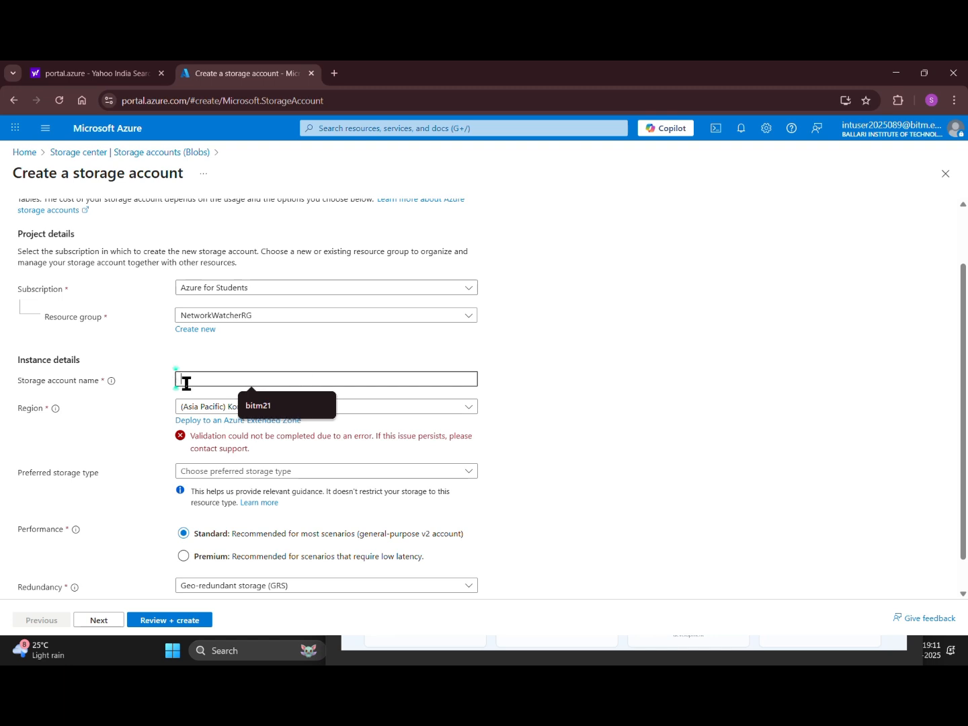
click(250, 408)
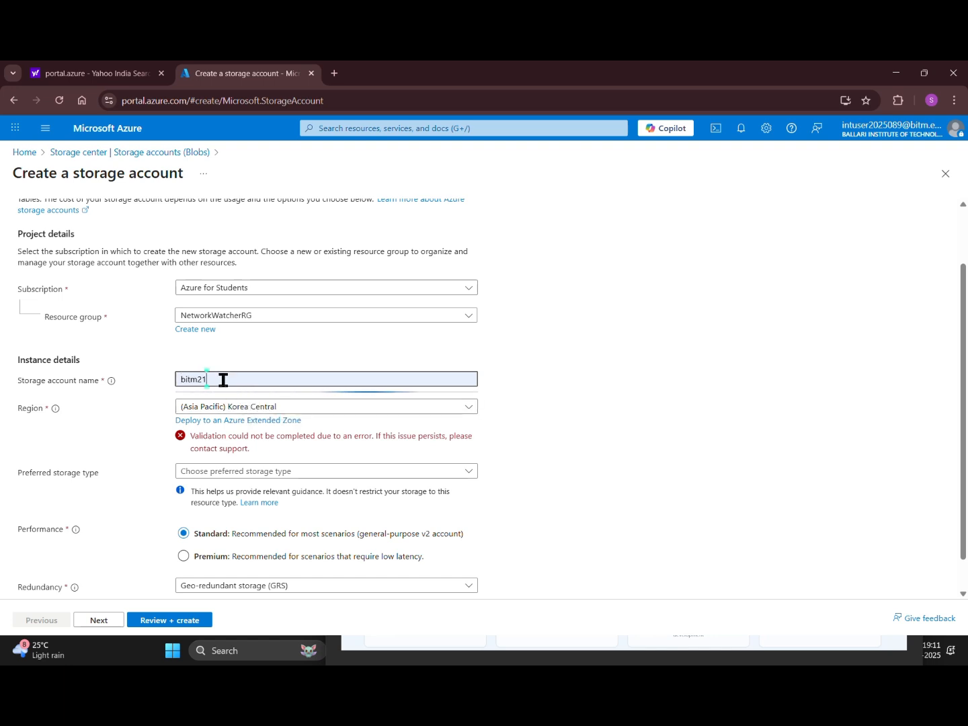
click(232, 418)
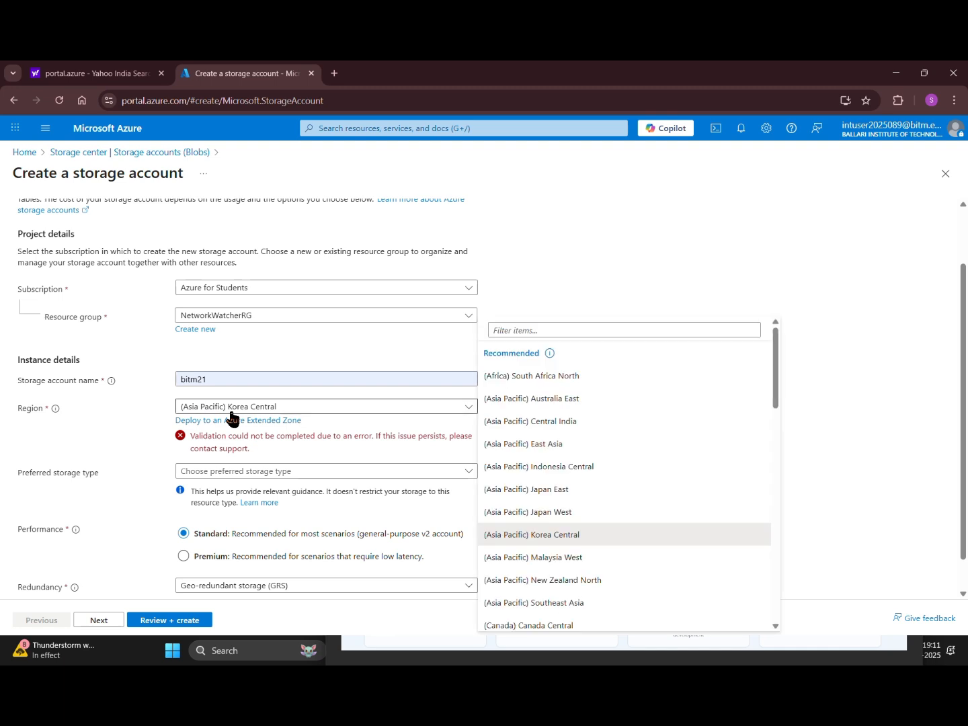
click(546, 527)
scroll(323, 435, down, 1)
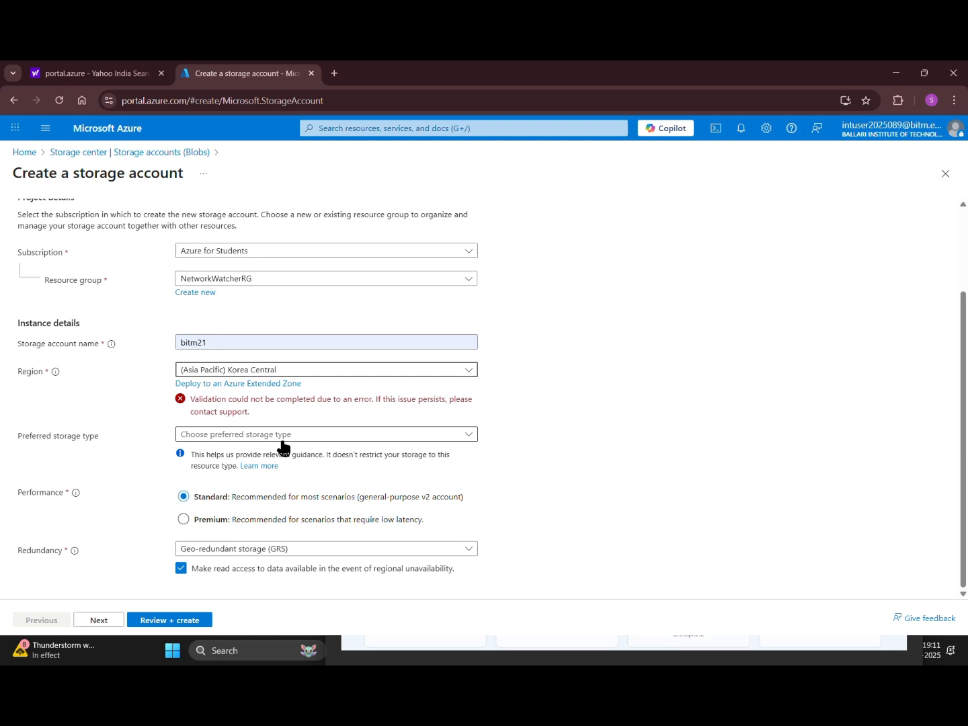
click(95, 621)
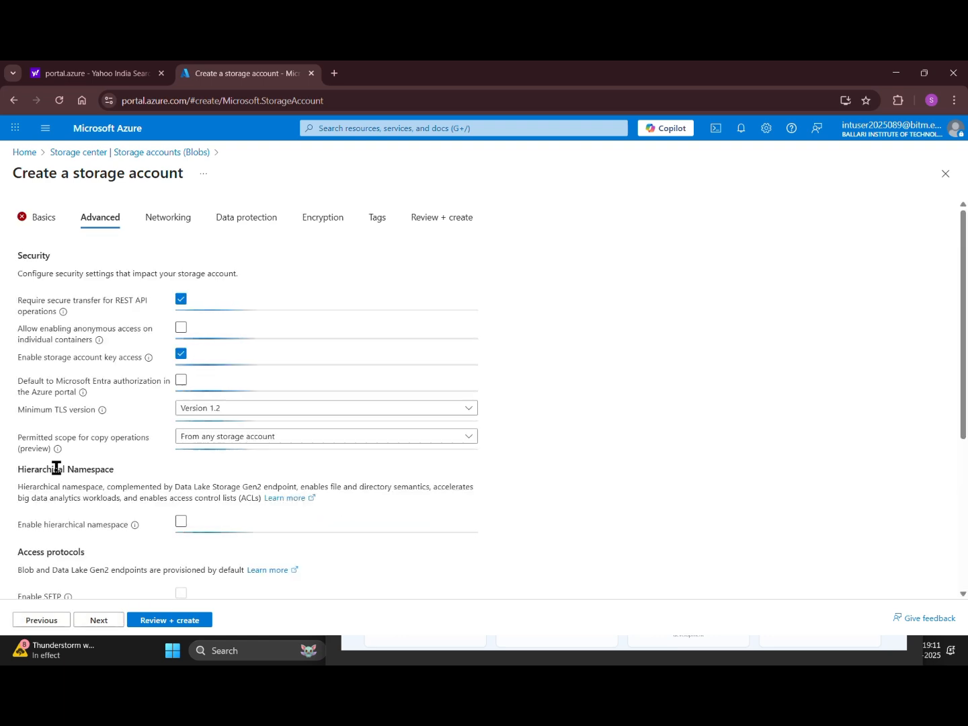
click(31, 218)
scroll(203, 445, down, 2)
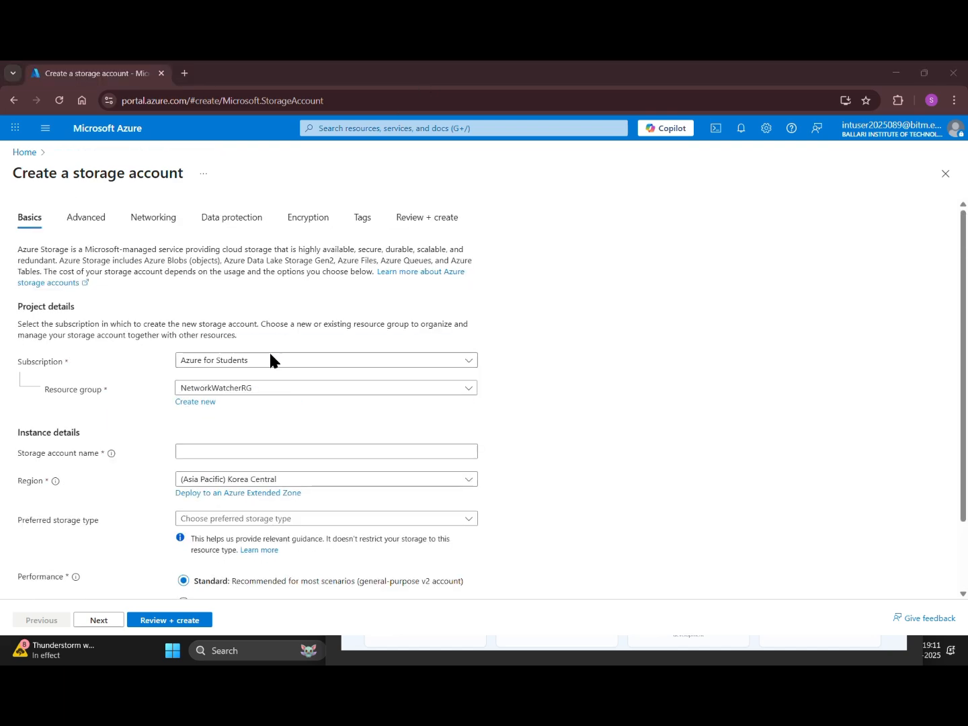
Name the storage account bitm21 in the fresh form and continue to the advanced settings.
click(218, 452)
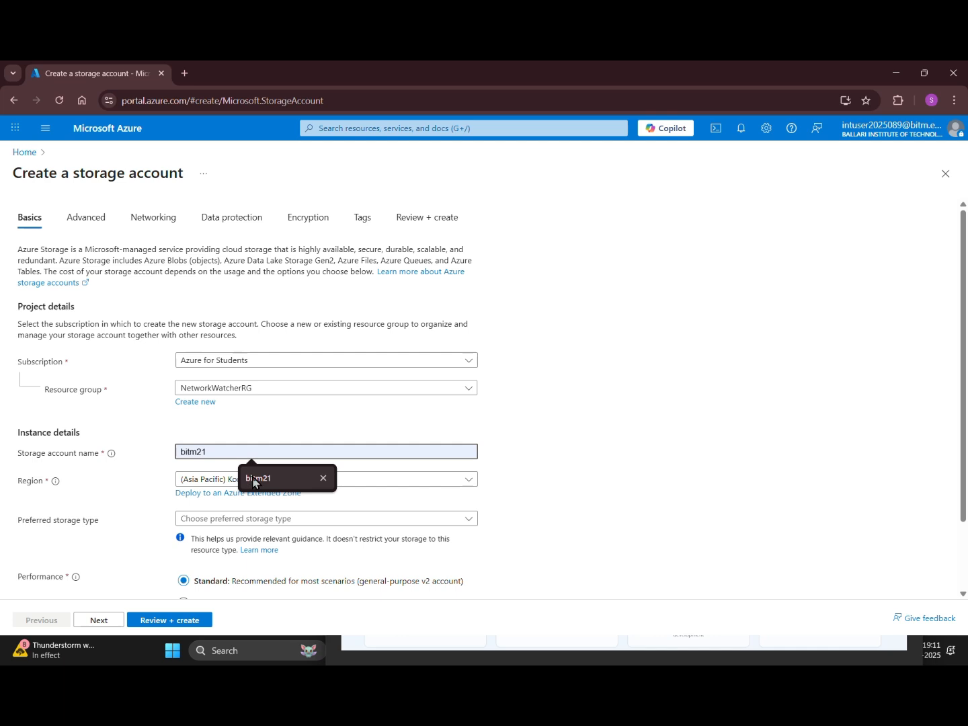
click(255, 478)
scroll(251, 471, down, 2)
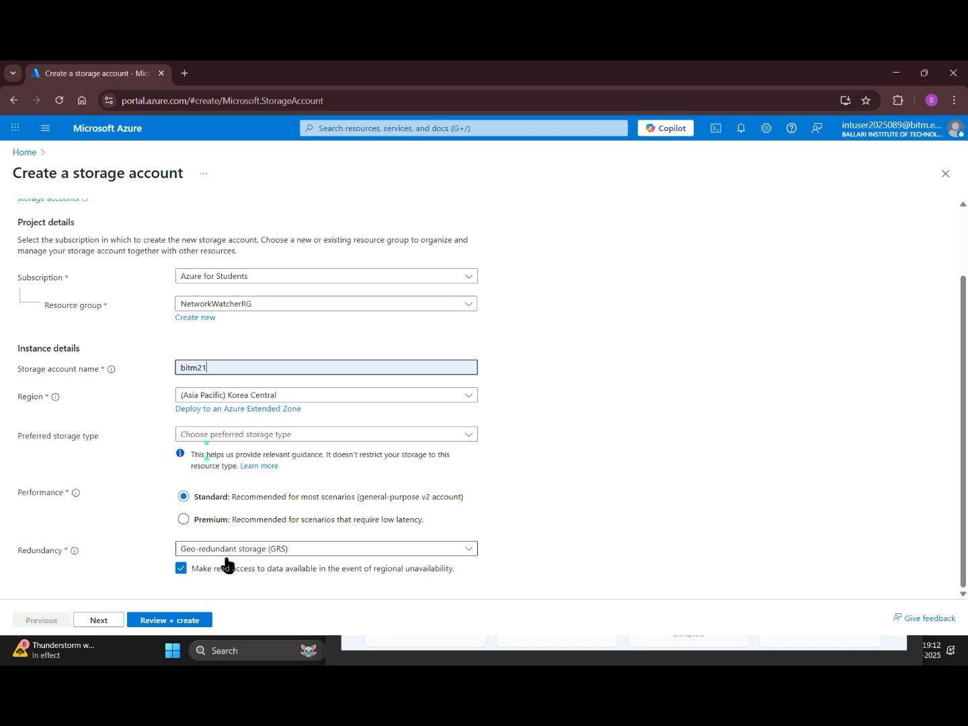
click(98, 621)
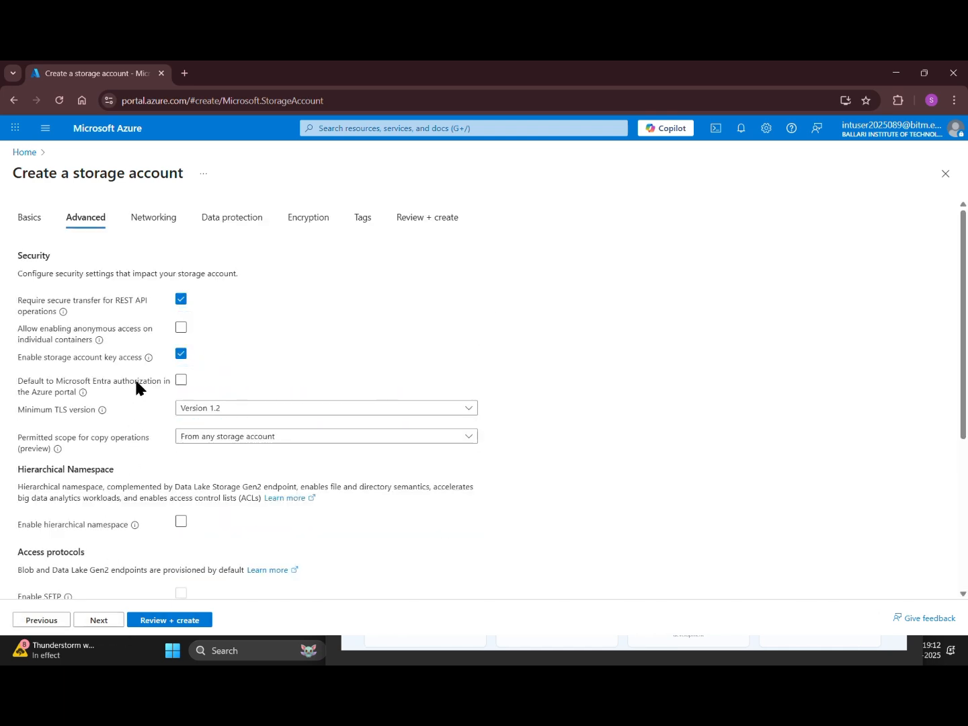
Allow enabling anonymous access on individual containers and continue to the networking settings.
click(182, 328)
scroll(297, 415, down, 2)
scroll(297, 414, down, 3)
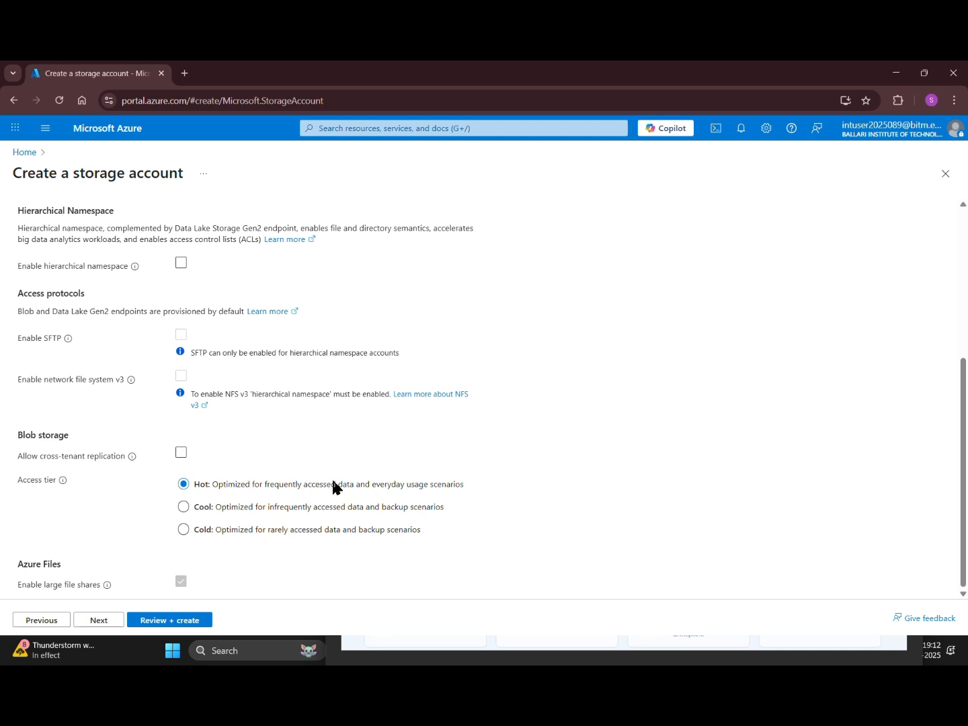
click(228, 459)
click(88, 617)
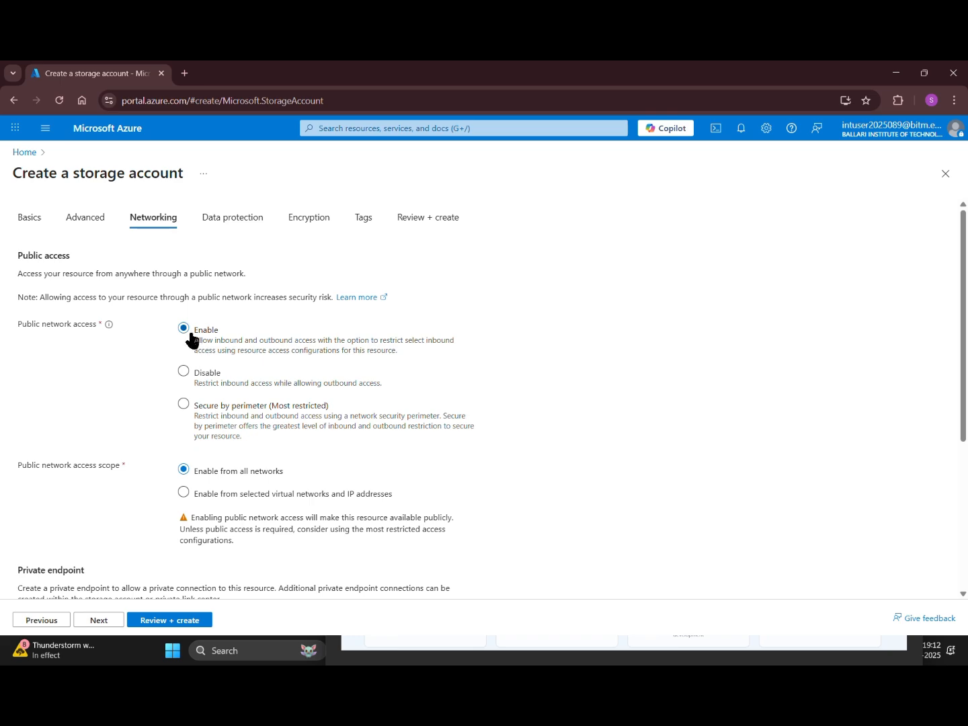
Switch the public network access scope to selected virtual networks and IP addresses and back to Enable from all networks, twice.
scroll(207, 498, down, 2)
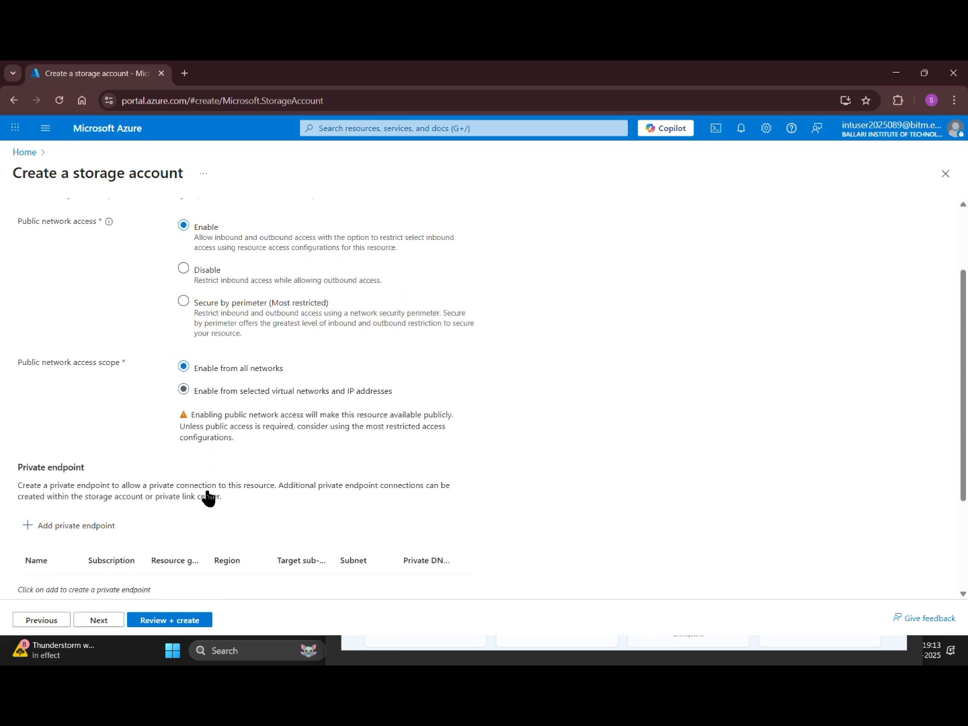
scroll(208, 498, down, 2)
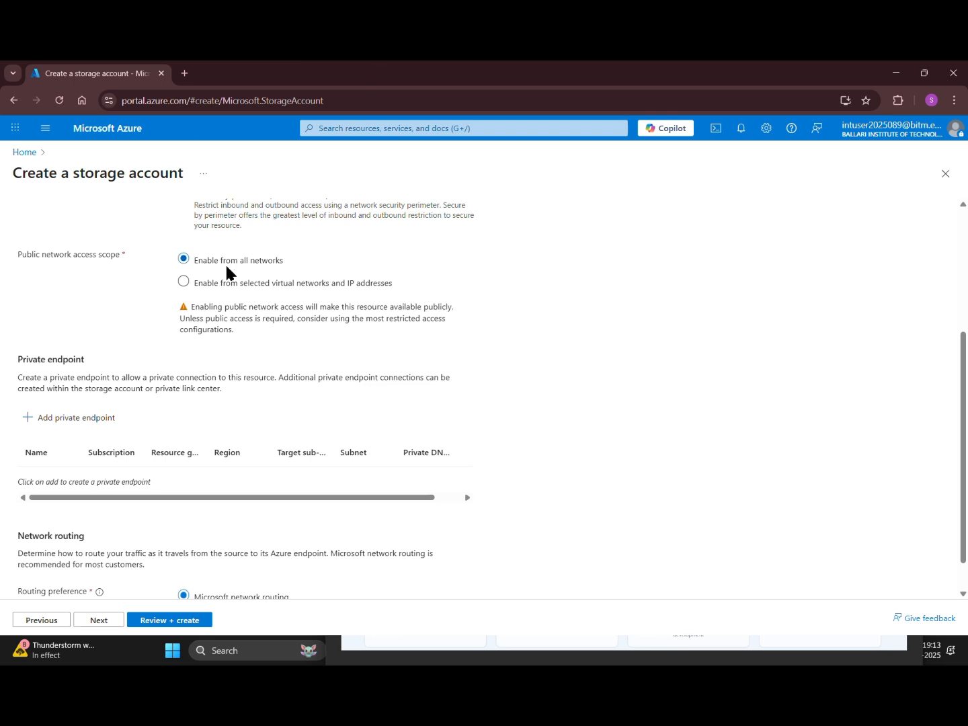
click(183, 282)
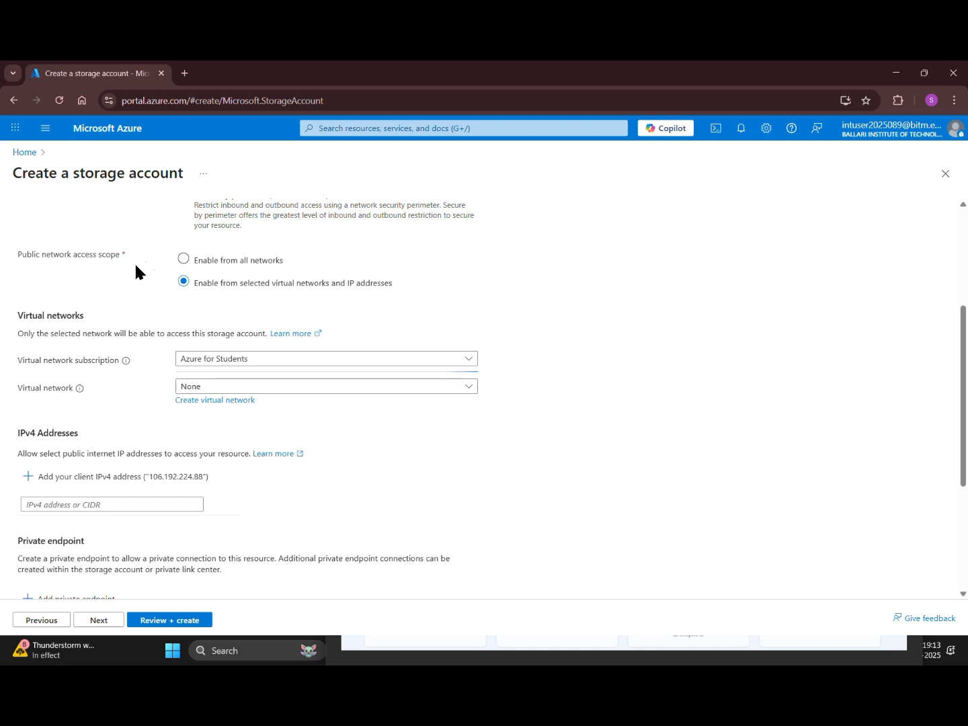
click(182, 261)
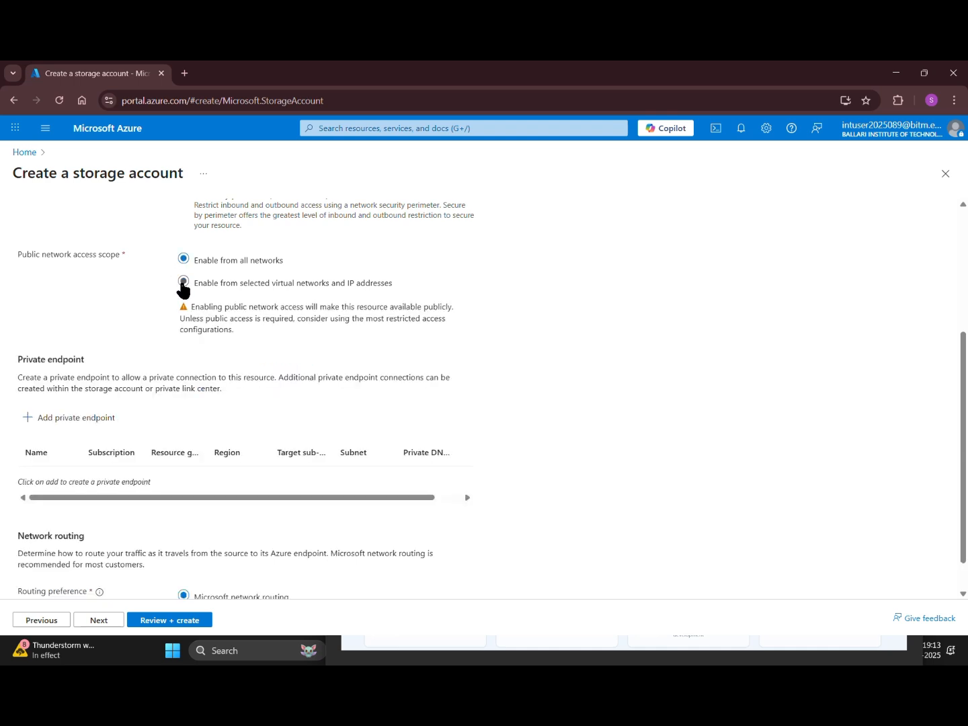
click(182, 283)
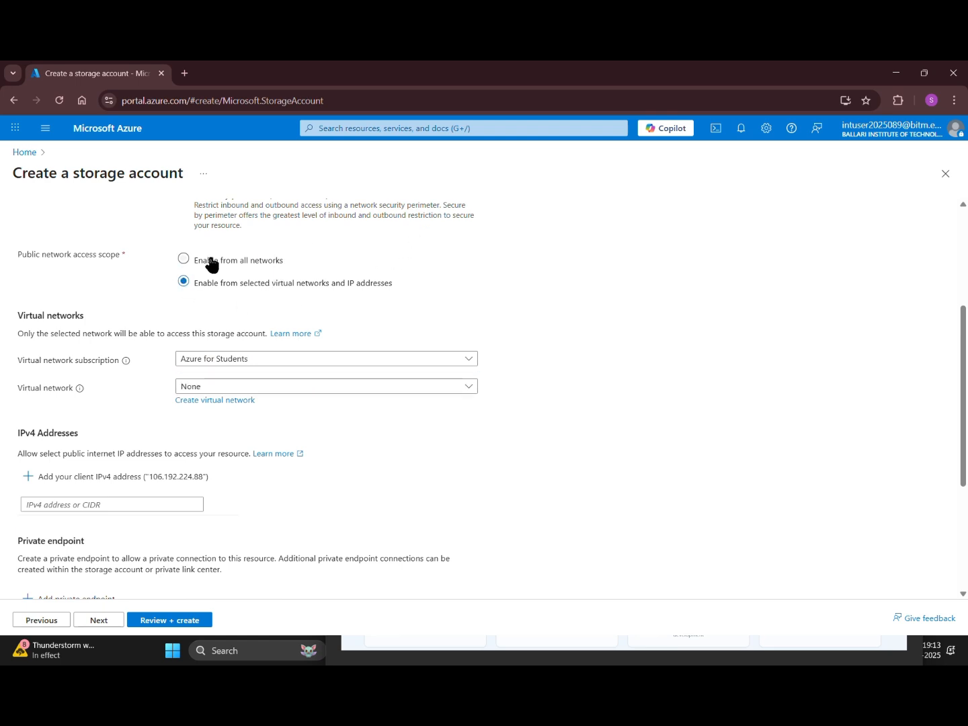
click(184, 264)
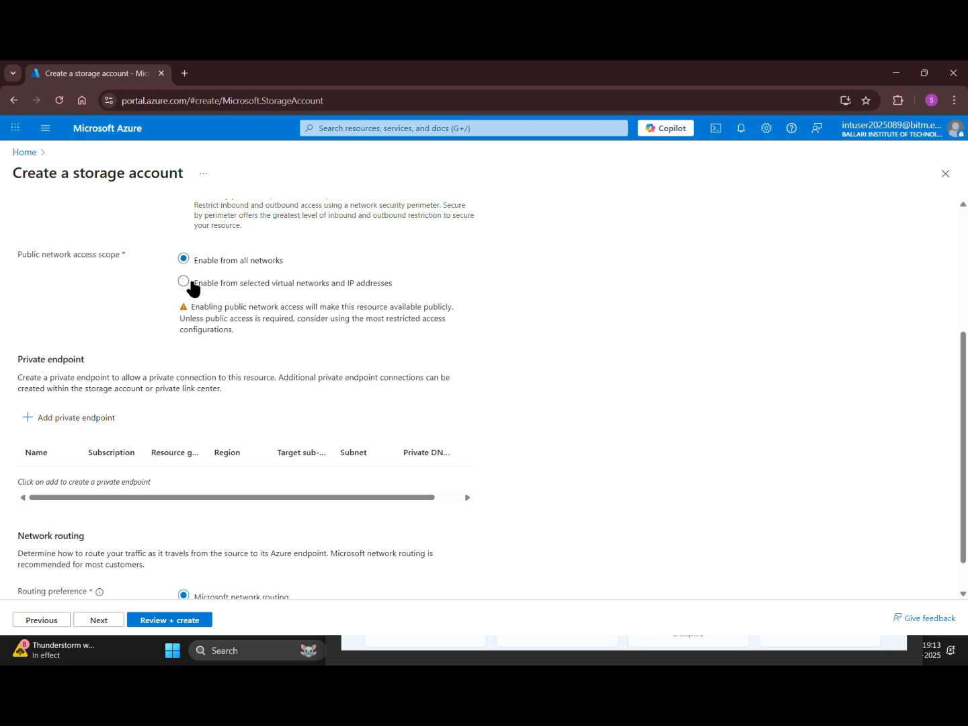
Accept the default network routing and data protection settings and advance to the encryption settings.
scroll(172, 388, down, 1)
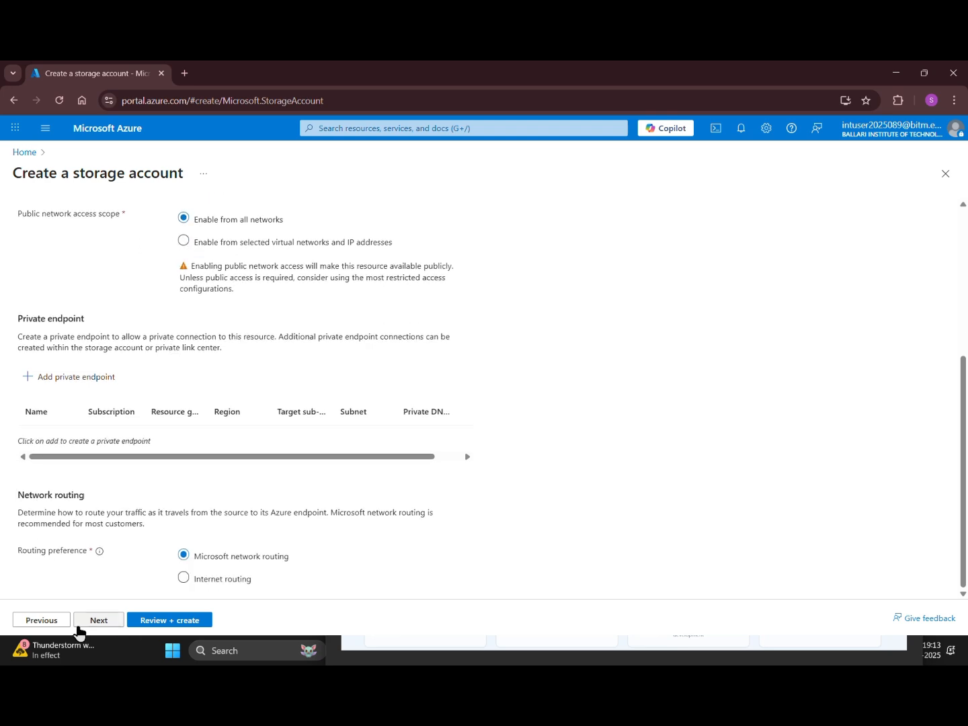
click(86, 624)
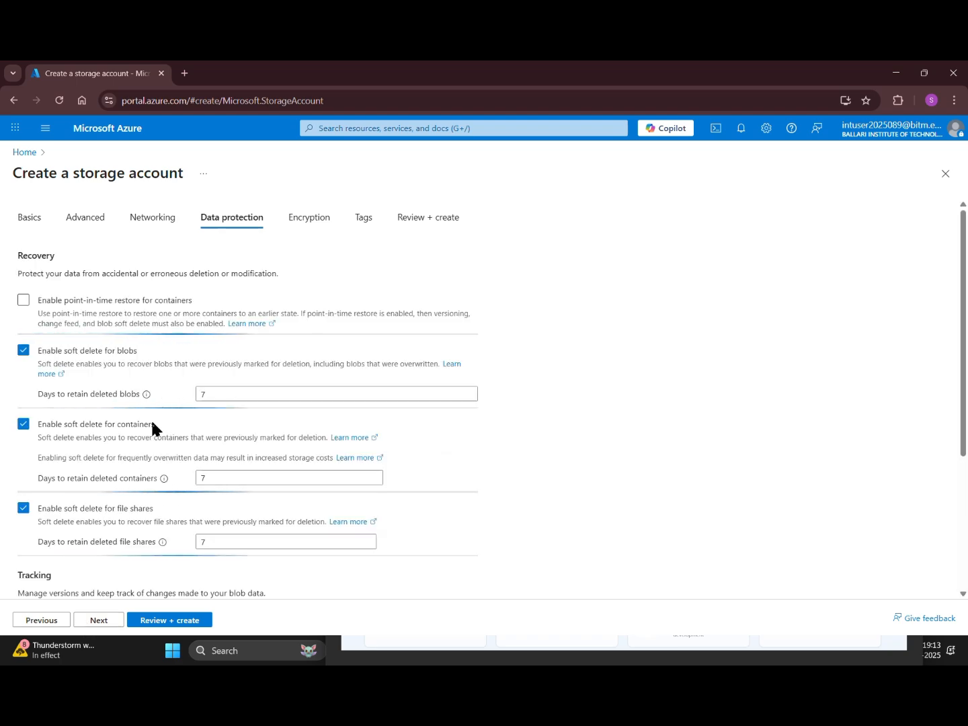
scroll(191, 416, down, 1)
scroll(190, 418, down, 2)
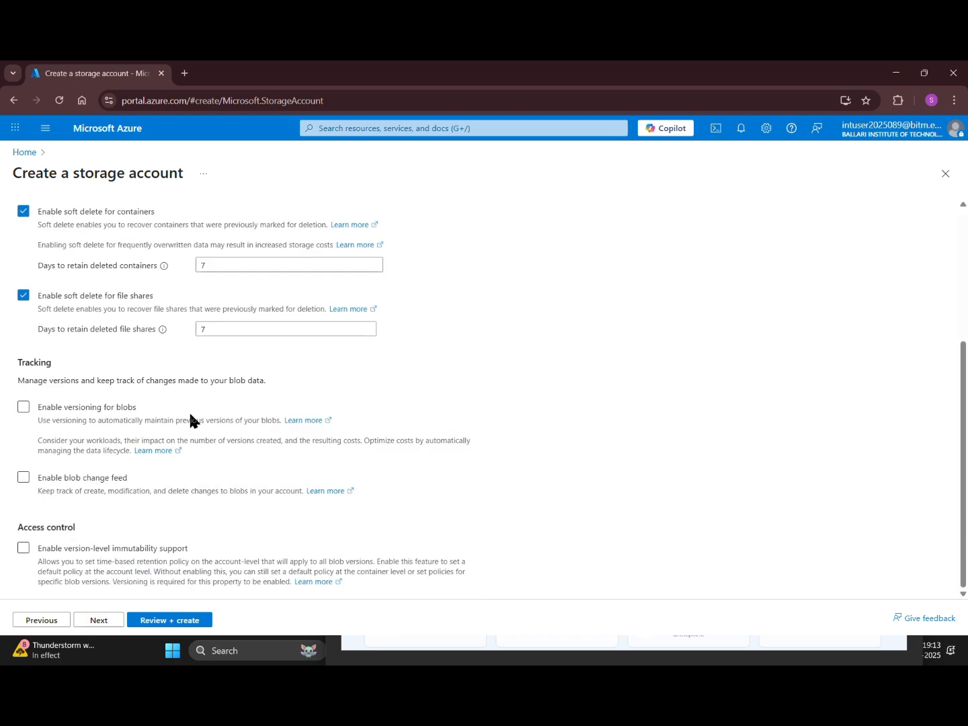
click(98, 623)
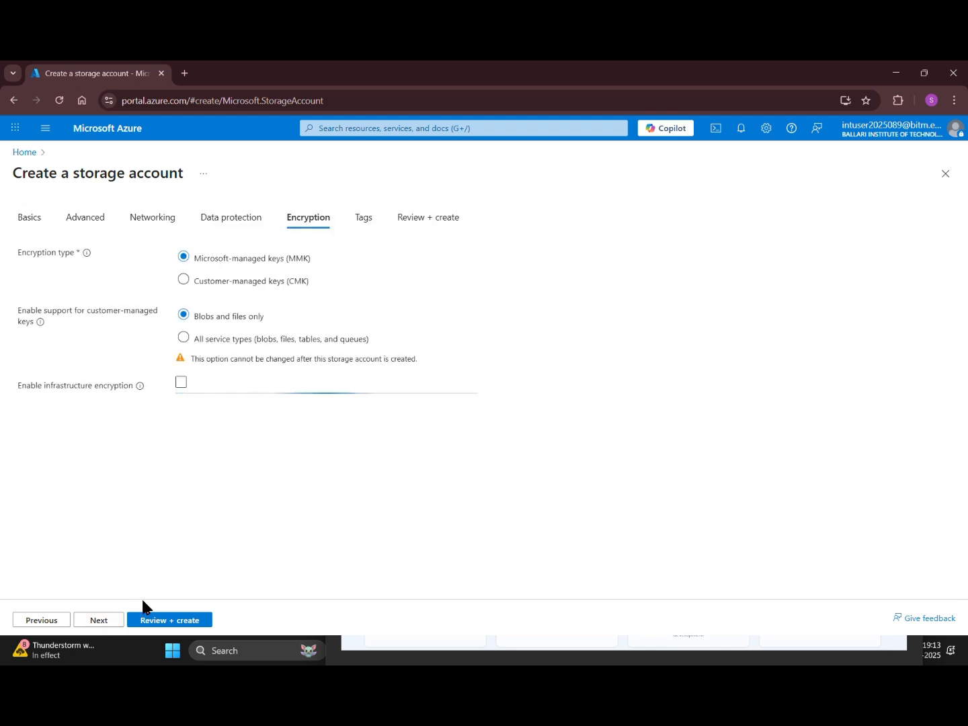
Accept the default encryption, create the storage account from the final review, and open the notifications to check its deployment.
click(183, 621)
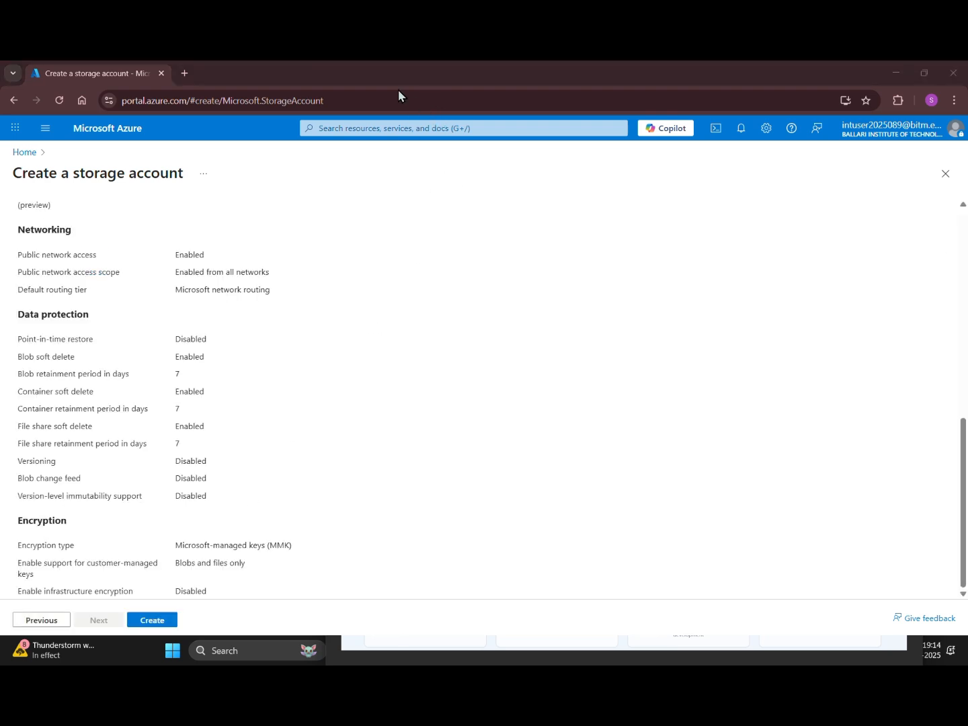
click(151, 620)
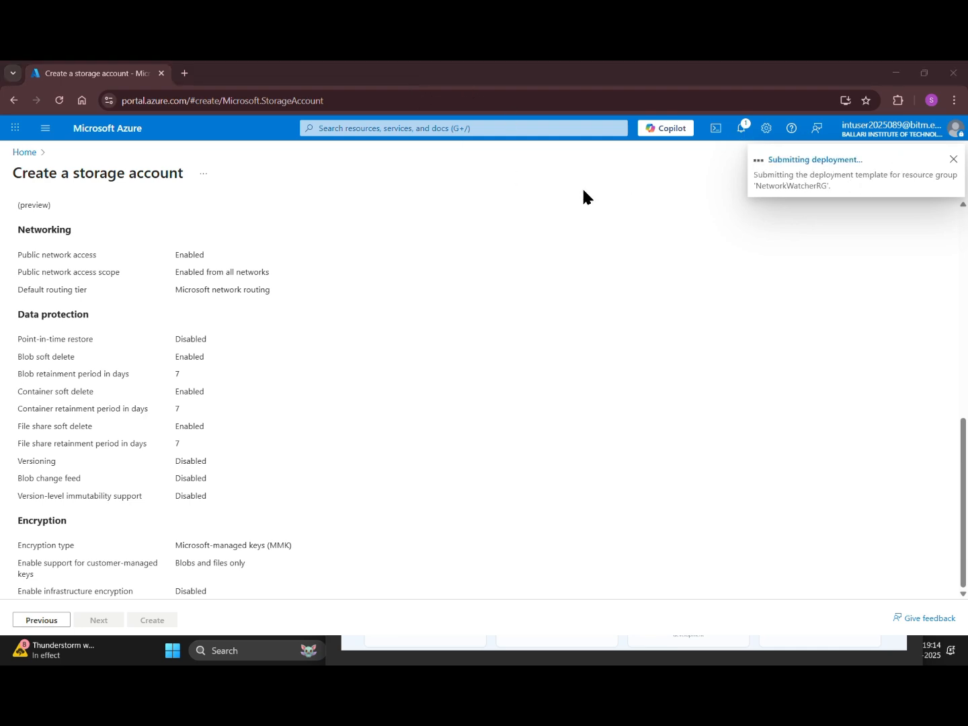
click(746, 131)
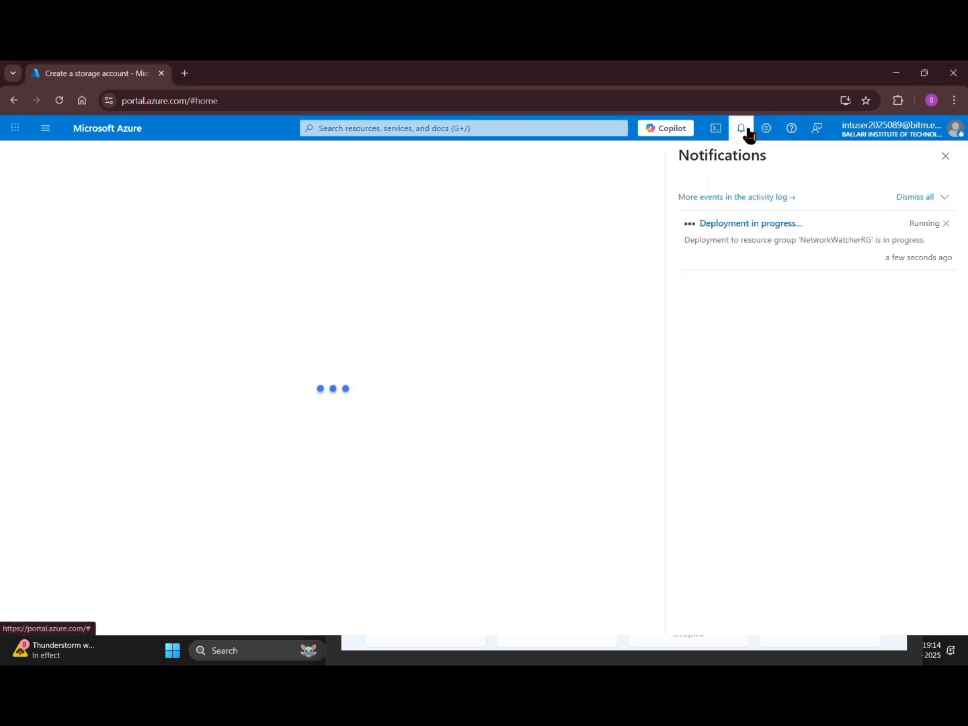
Open the bitm21 storage account from its completed deployment and close the overlapping Snipping Tool window.
click(797, 222)
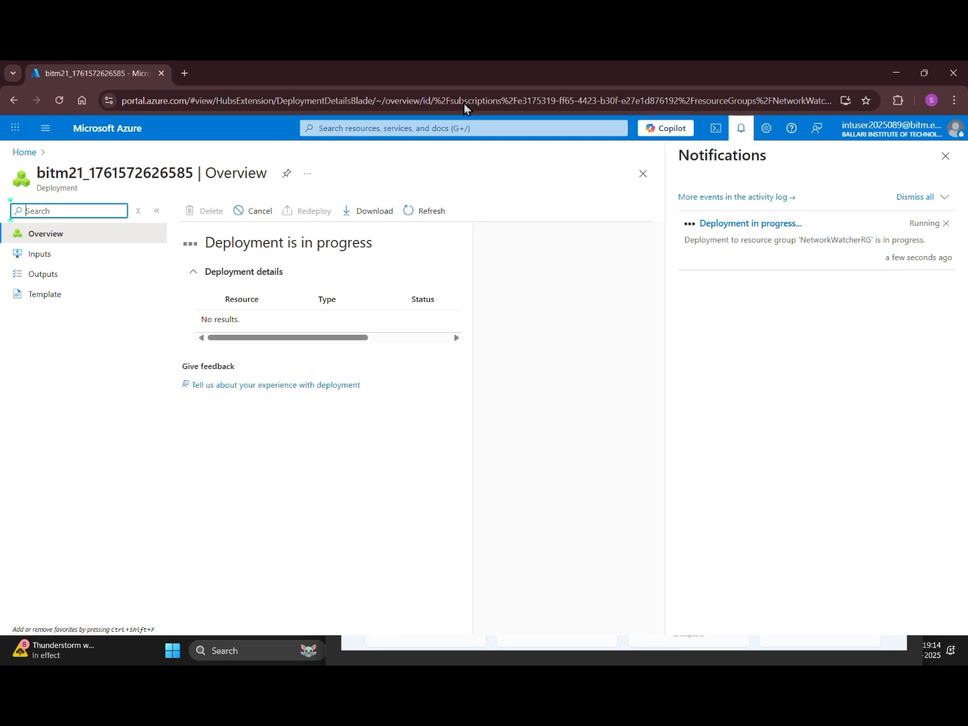
click(944, 156)
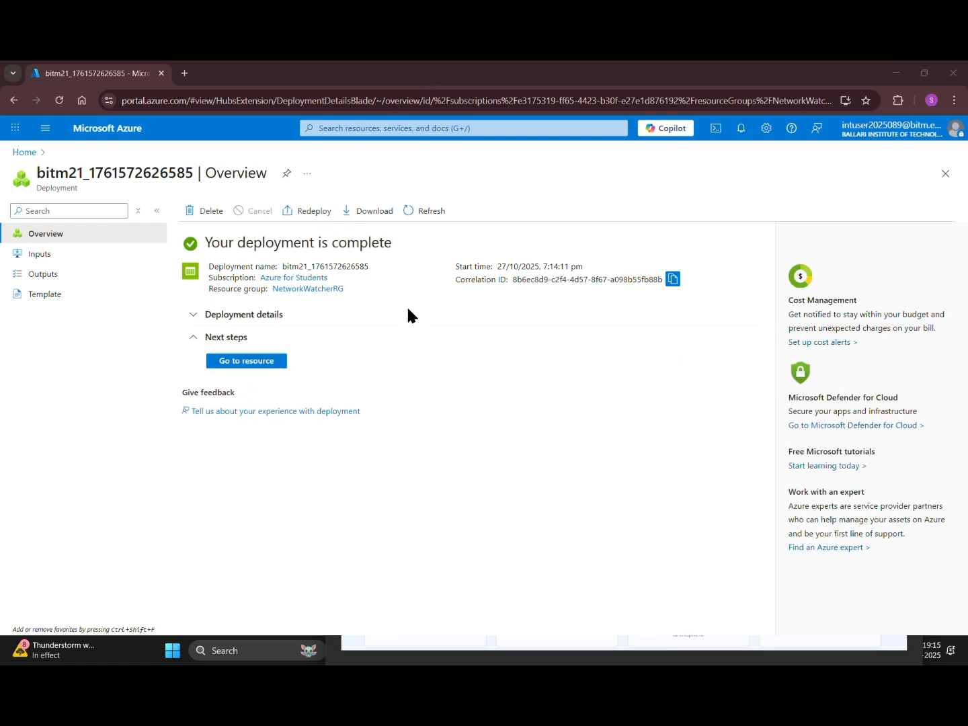
click(228, 363)
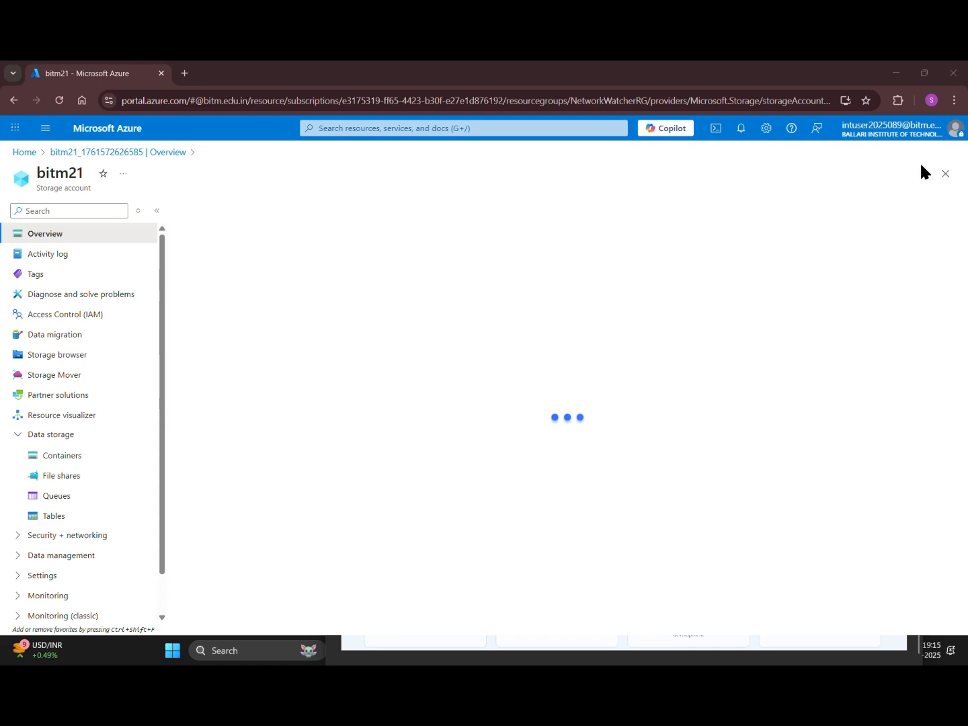
click(943, 175)
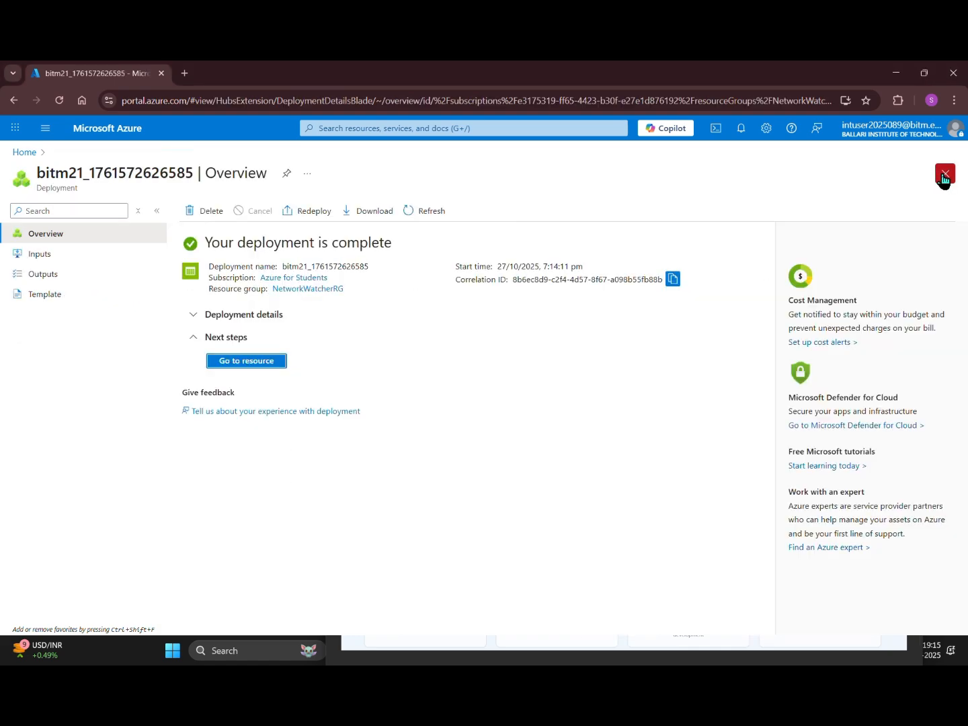
click(237, 363)
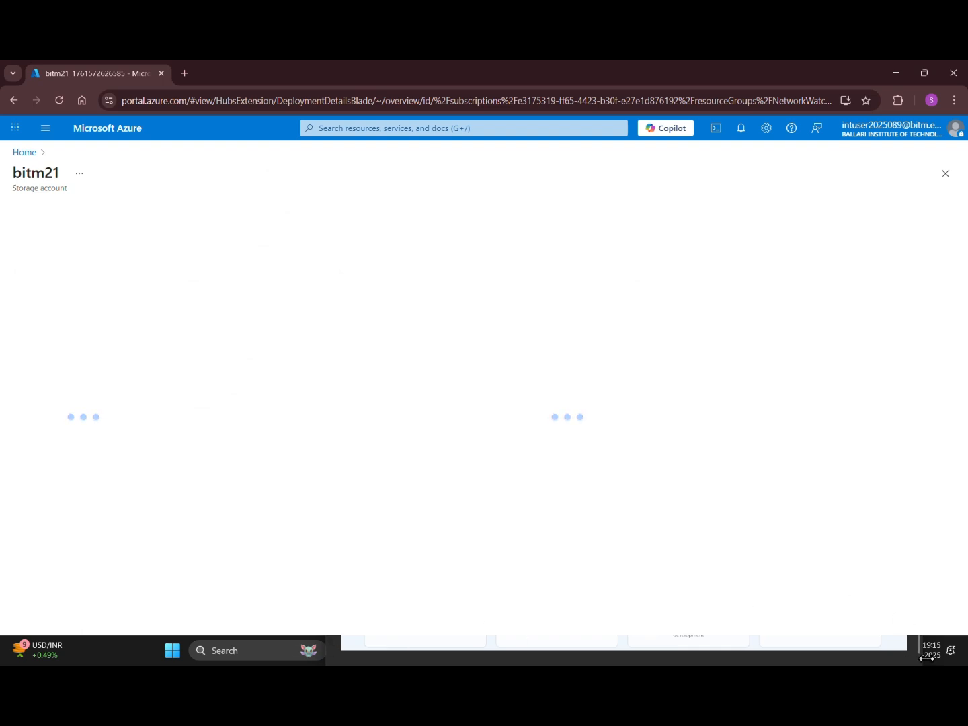
click(917, 651)
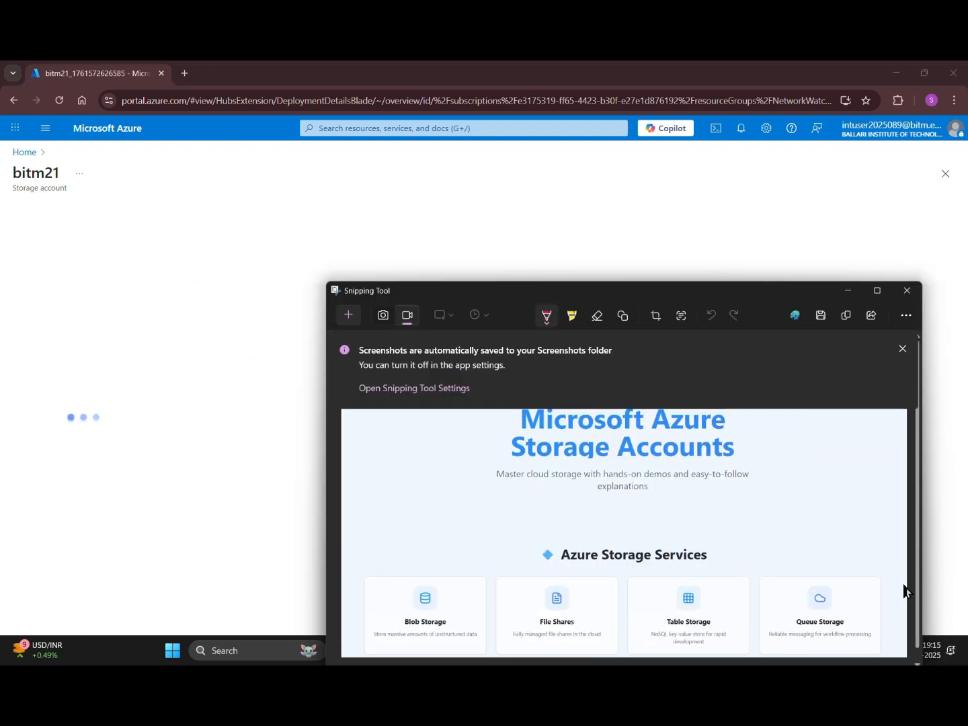
click(914, 289)
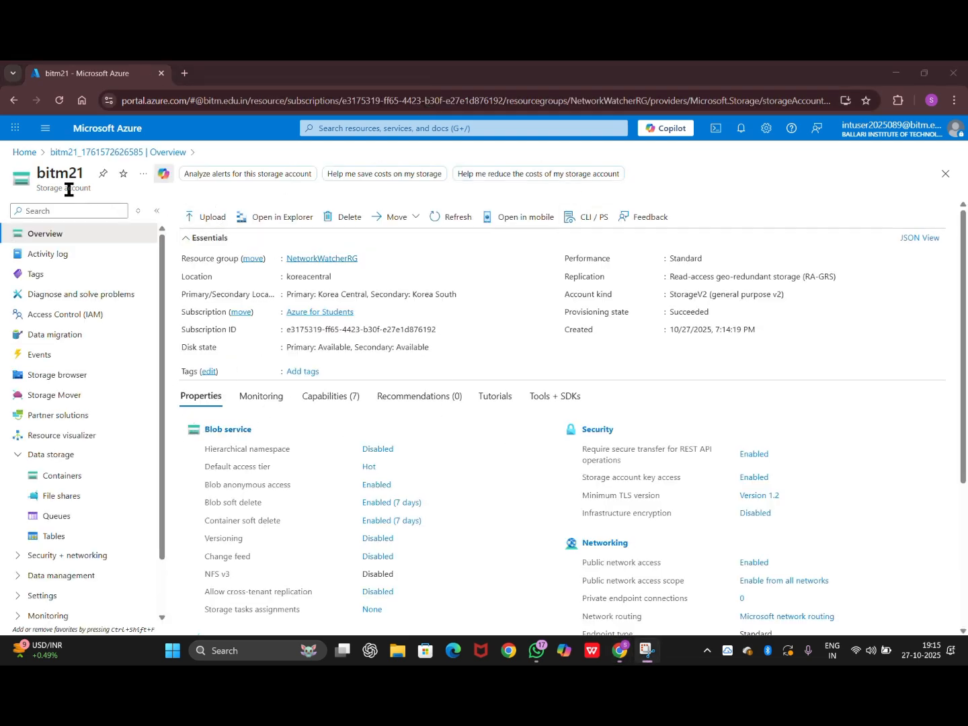
Examine the storage account's overview, including its essentials, blob service properties and data storage services.
scroll(61, 188, up, 5)
scroll(60, 188, left, 2)
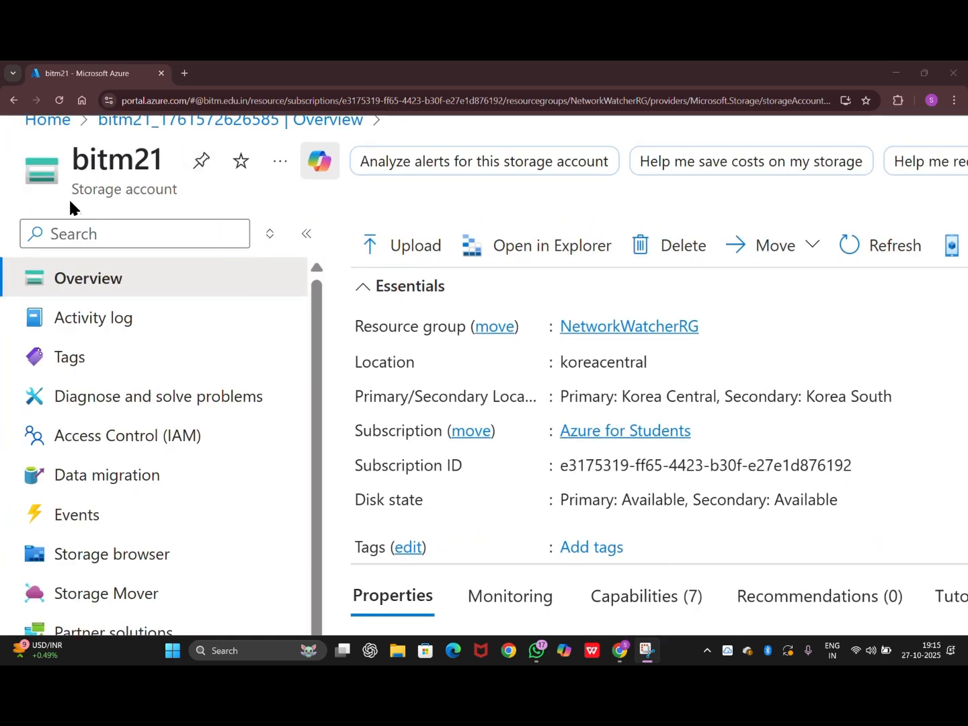
scroll(446, 251, down, 1)
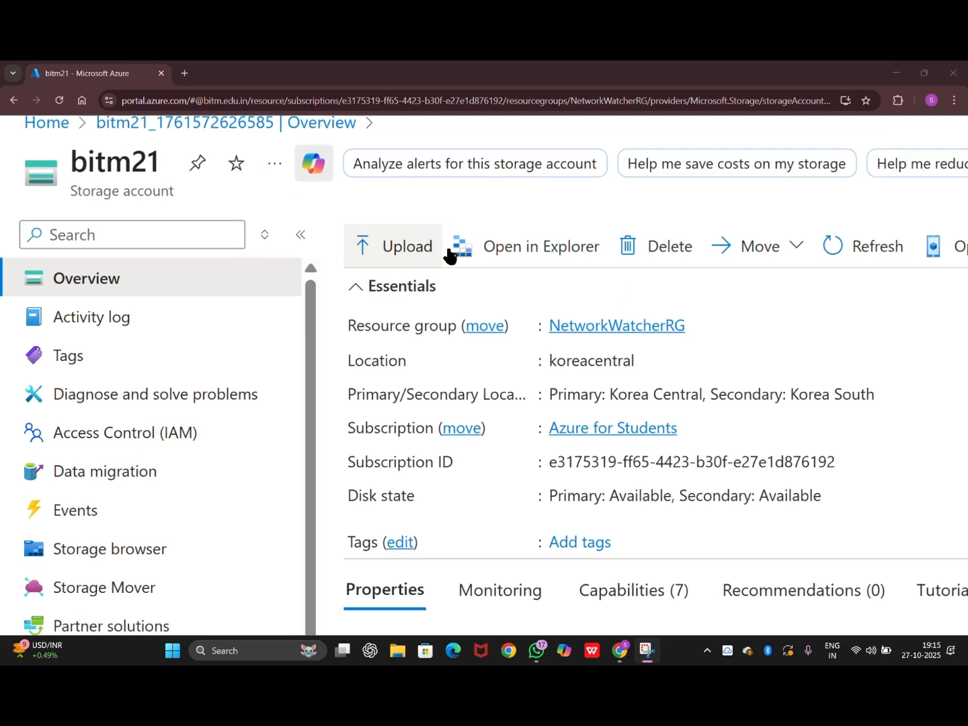
scroll(449, 254, down, 5)
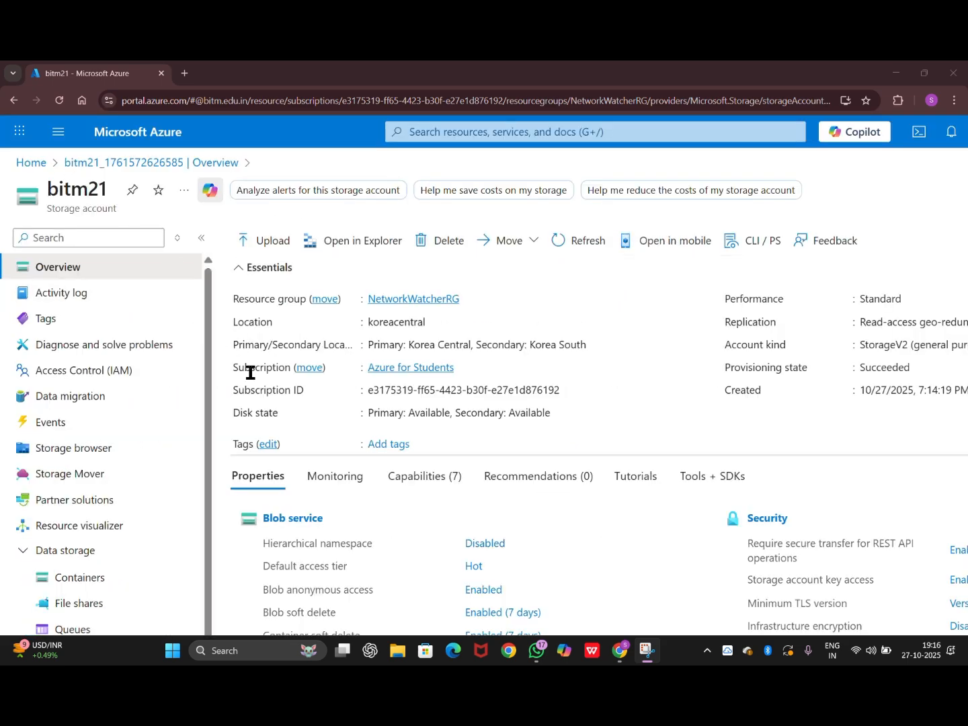
scroll(249, 371, down, 2)
scroll(137, 488, down, 1)
scroll(134, 492, down, 1)
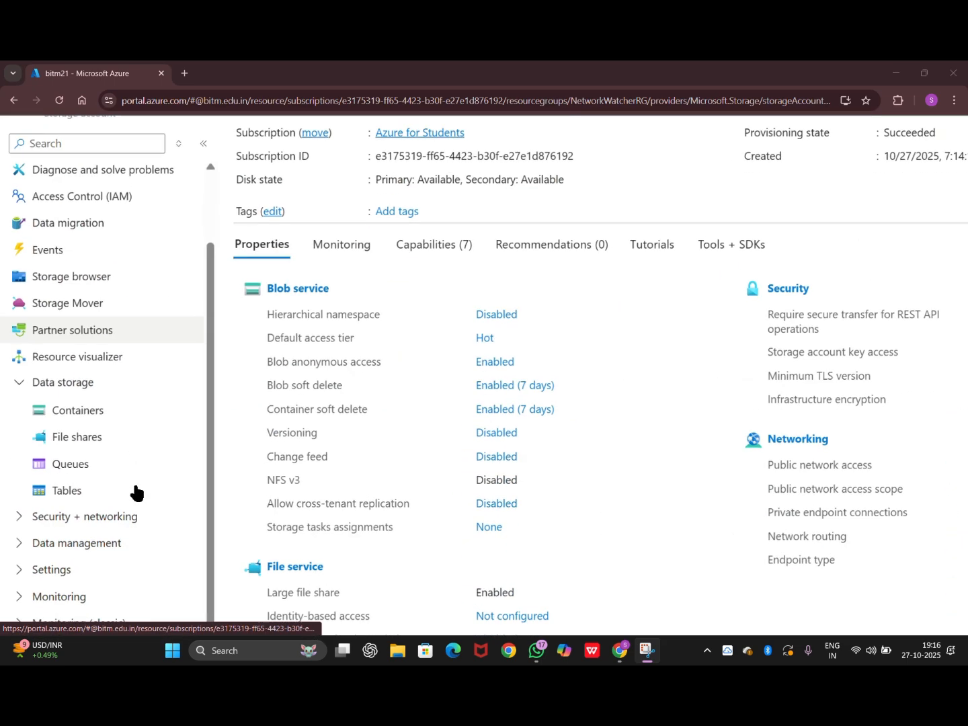
ctrl+scroll(108, 492, up, 1)
ctrl+scroll(40, 482, up, 1)
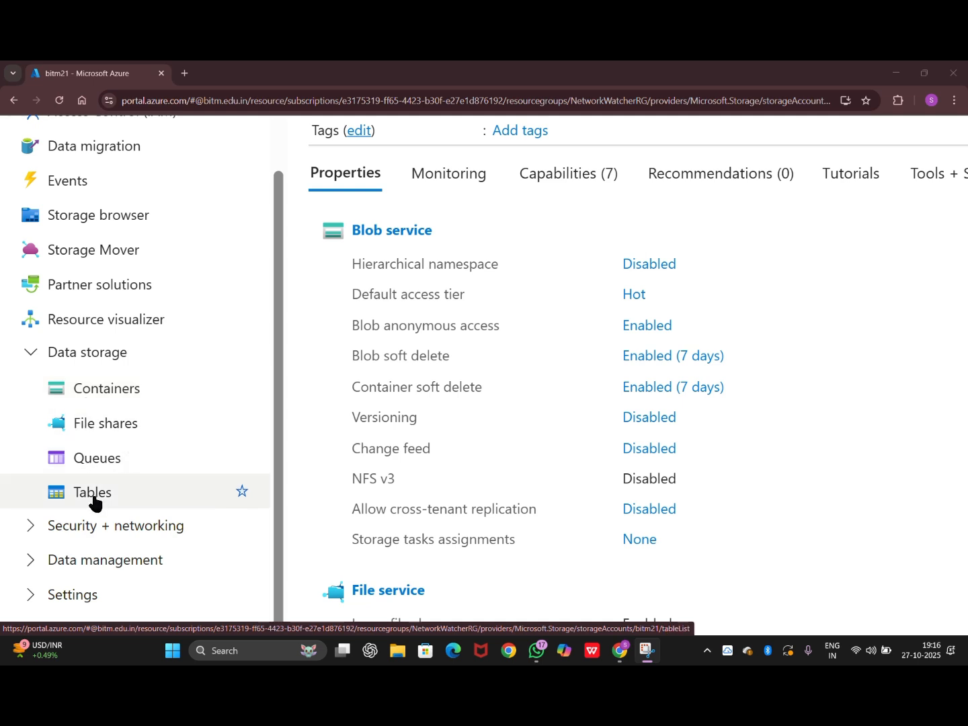
Open the bitm21 account's blob containers list and look over the existing containers and available commands.
click(109, 391)
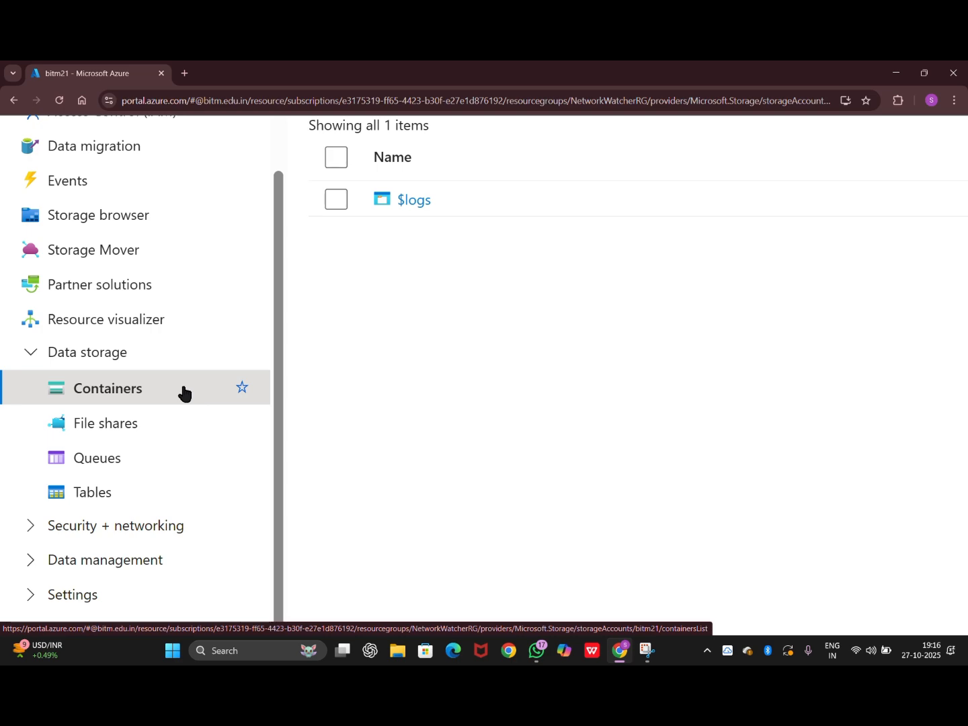
scroll(454, 319, up, 2)
scroll(455, 319, right, 3)
scroll(455, 320, down, 3)
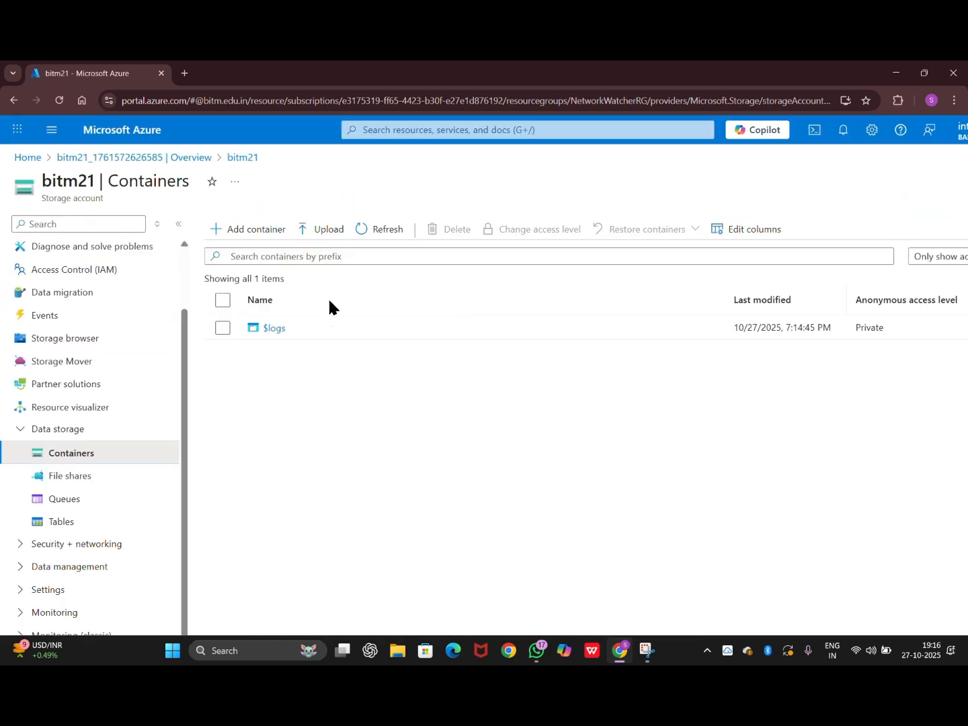
scroll(294, 324, down, 2)
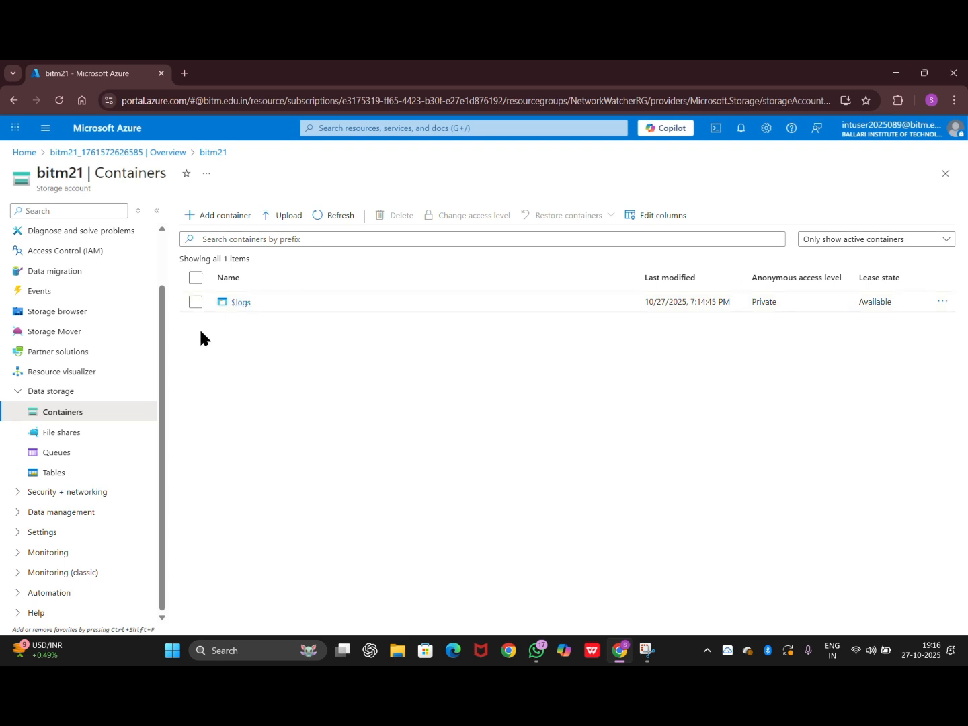
scroll(199, 327, up, 5)
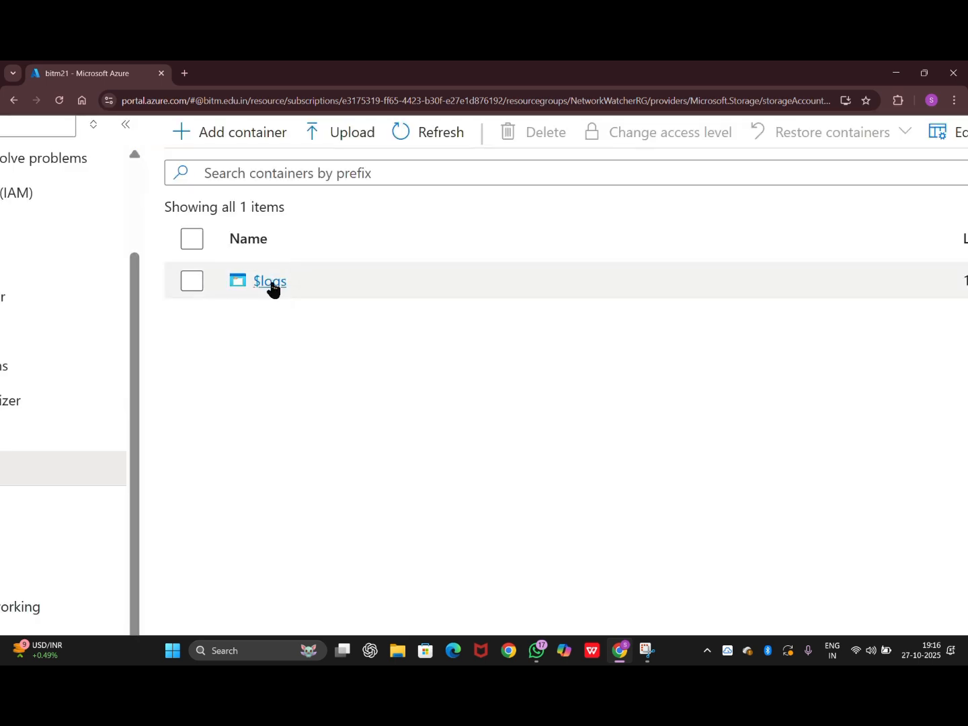
scroll(286, 324, down, 5)
scroll(287, 324, up, 2)
scroll(287, 324, up, 3)
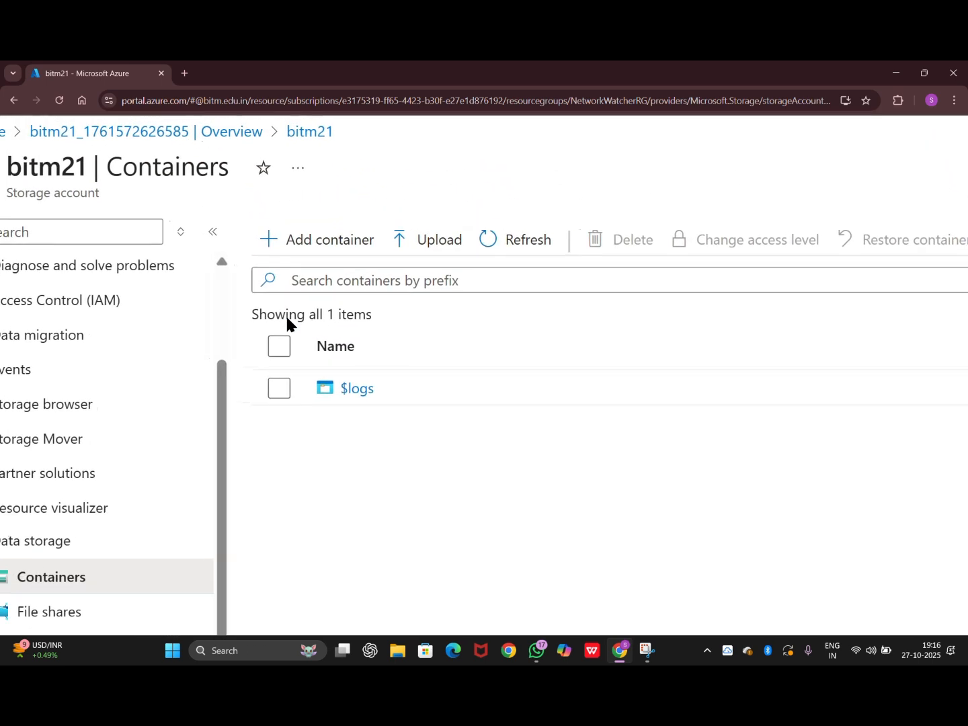
scroll(285, 314, down, 5)
scroll(285, 314, up, 1)
scroll(285, 314, up, 4)
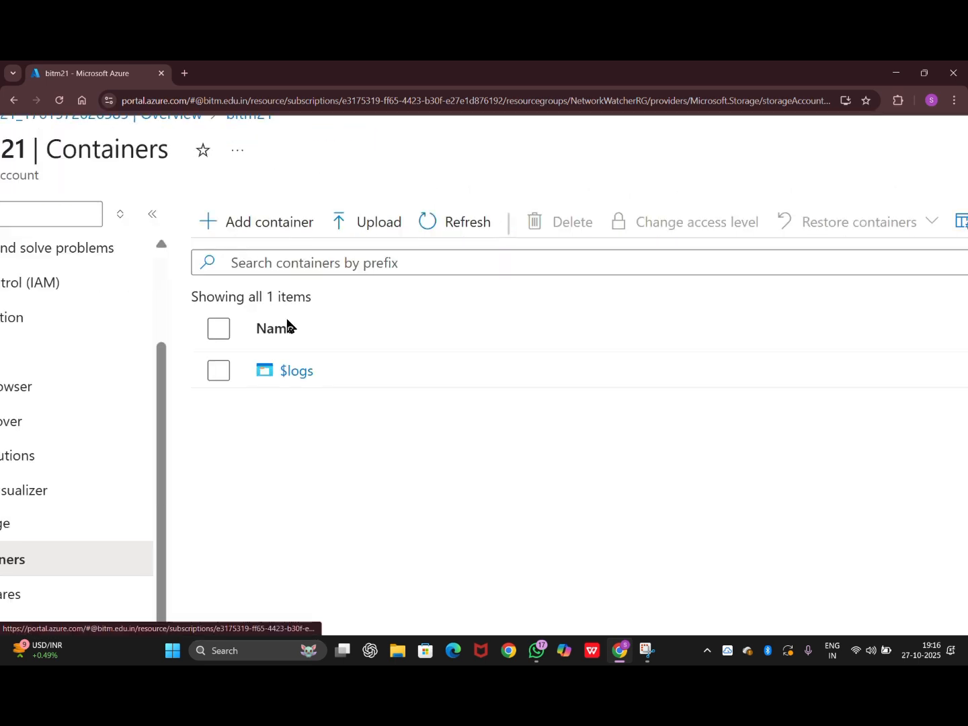
scroll(350, 372, down, 1)
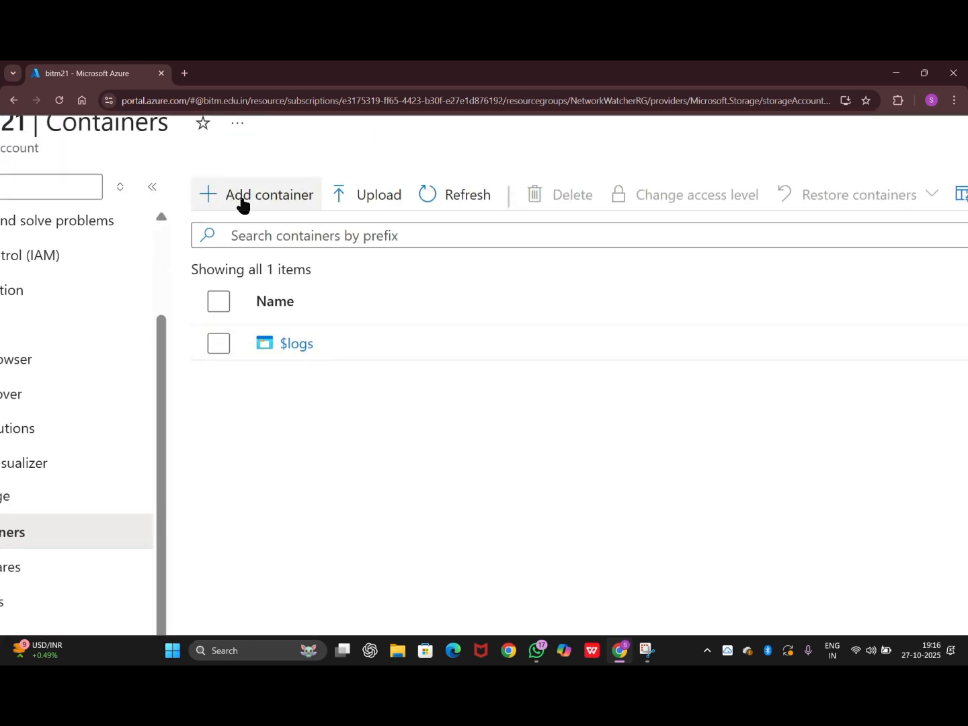
Start a new container in the bitm21 account and name it container1.
click(242, 203)
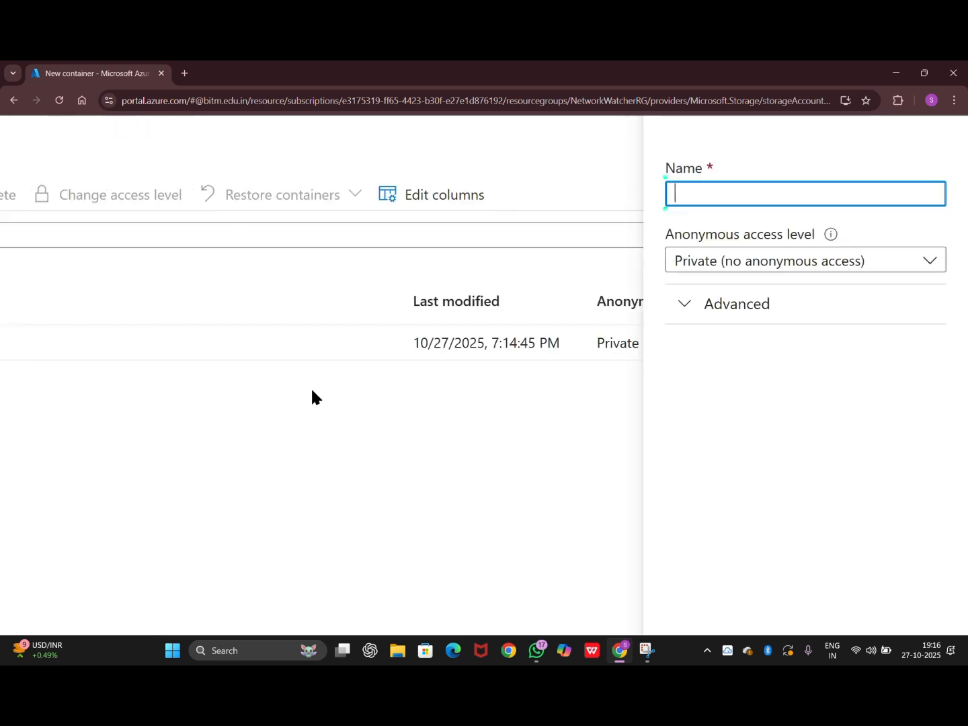
scroll(312, 392, down, 3)
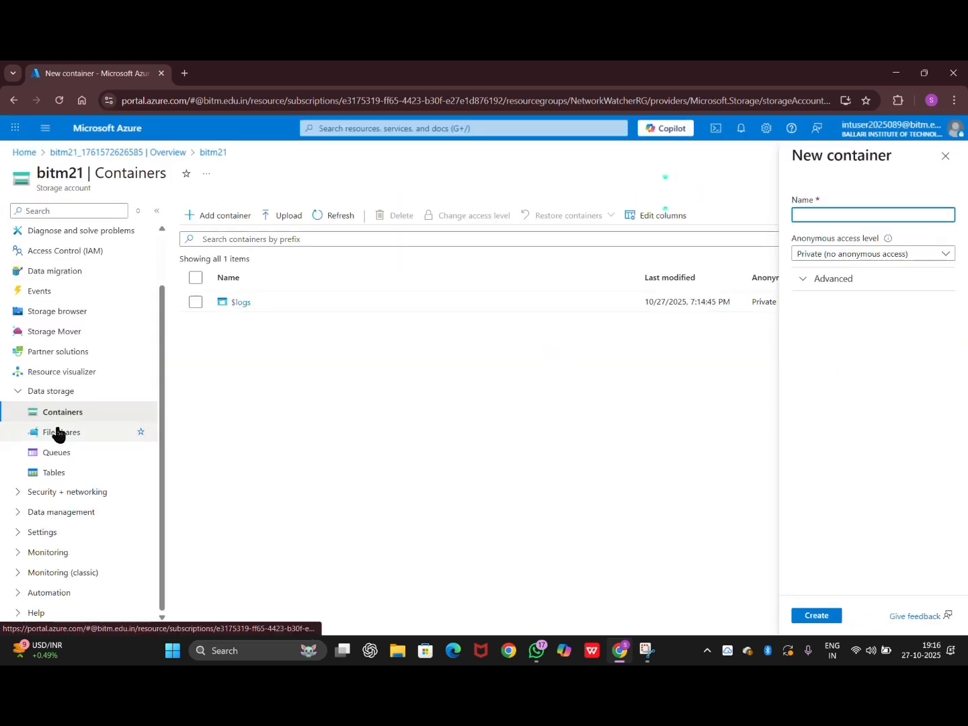
click(880, 215)
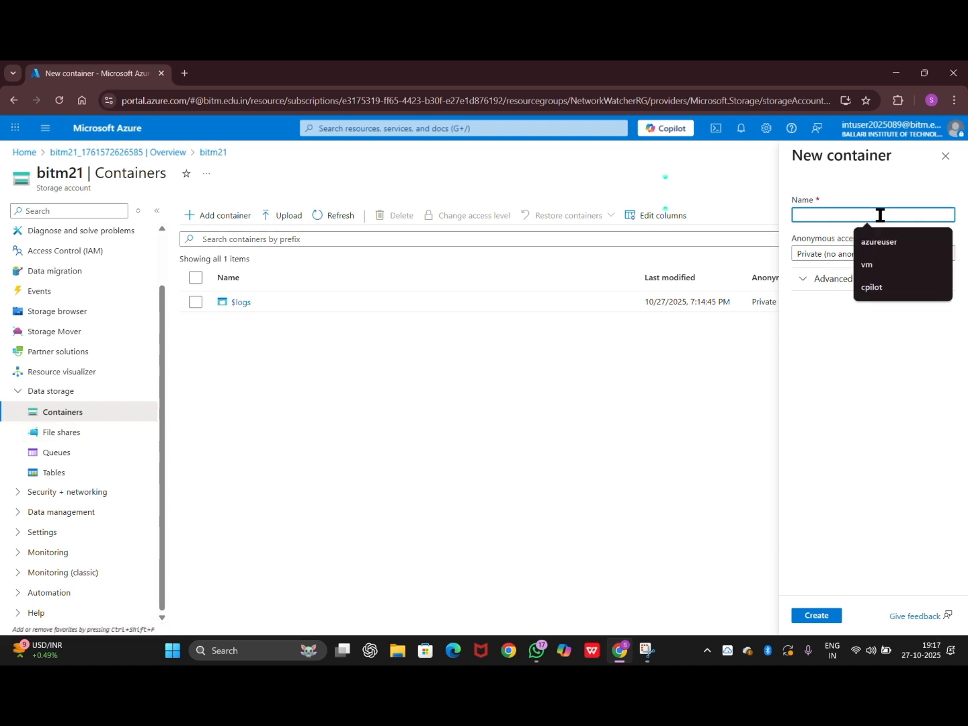
text(co)
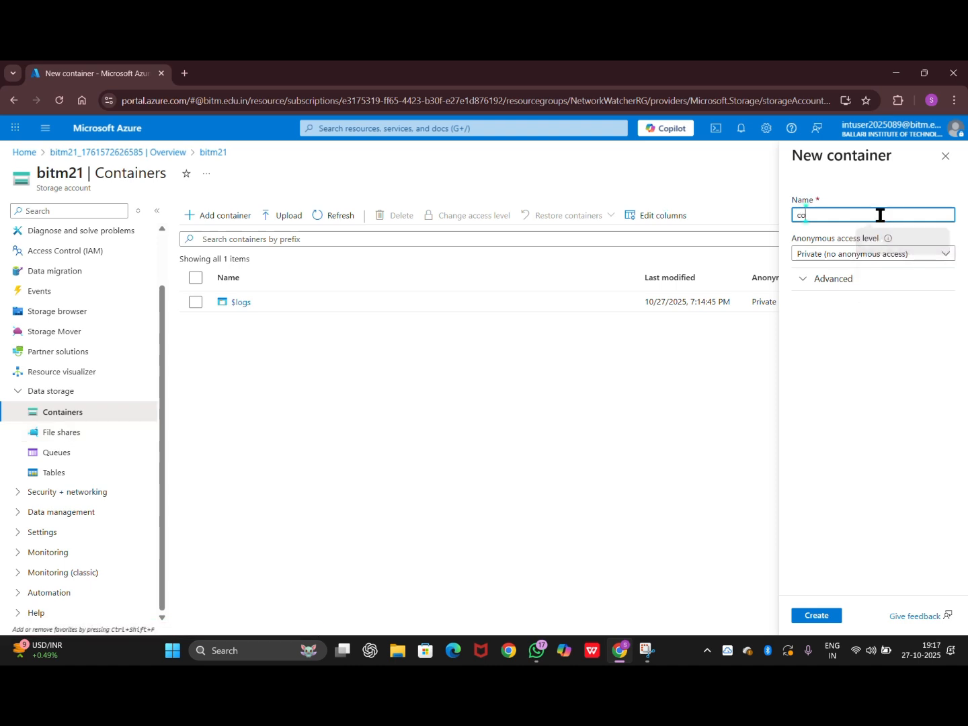
text(ntainer)
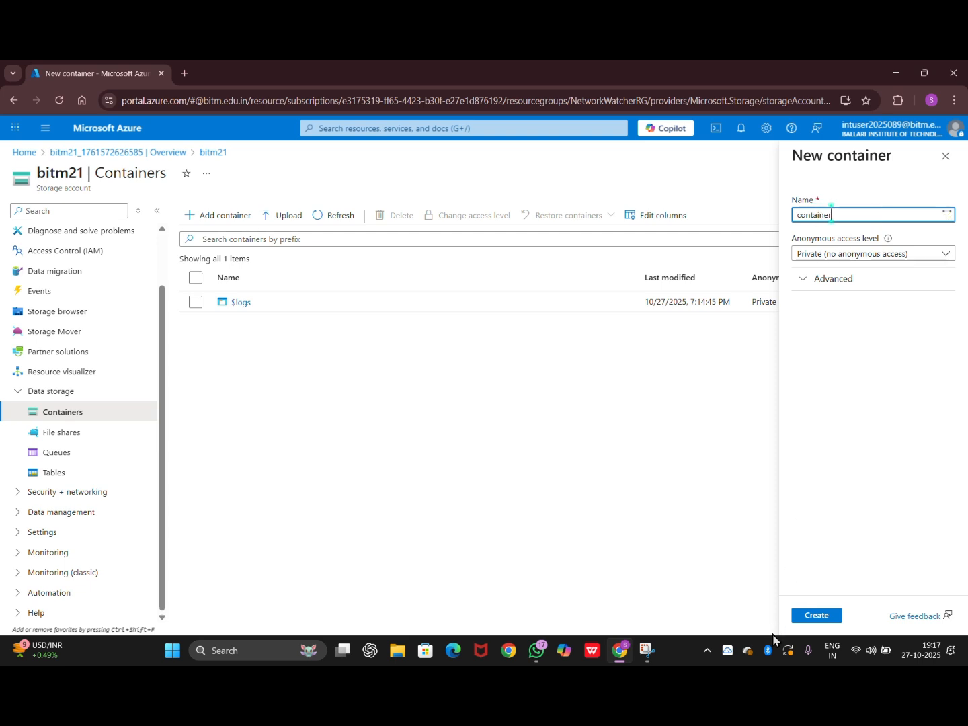
text(1)
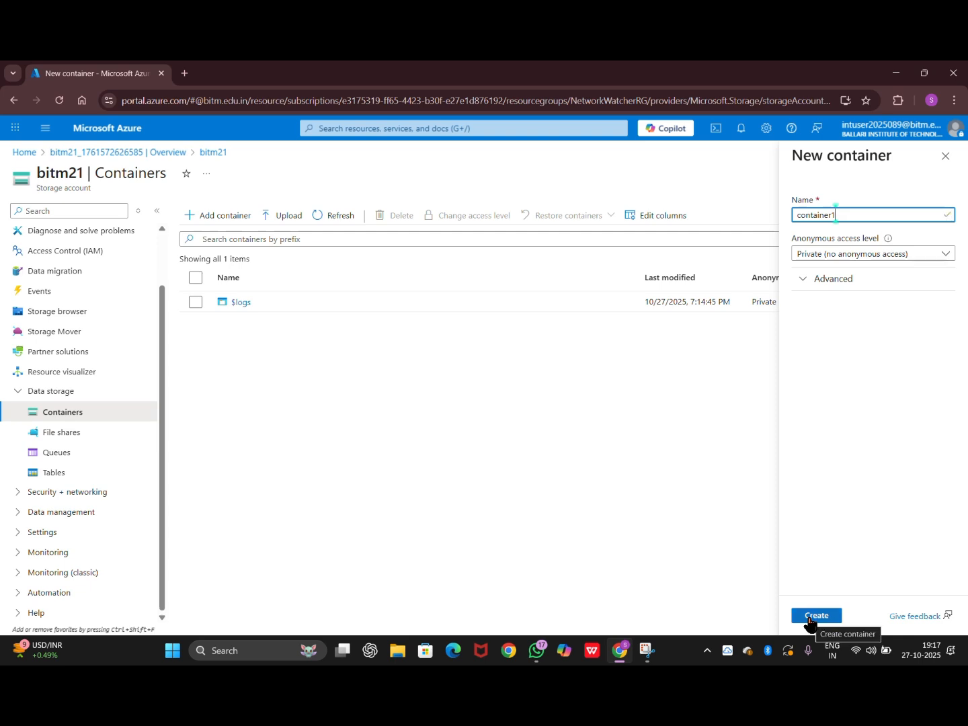
Review the anonymous access level options, keep Private (no anonymous access), and create the container.
click(893, 256)
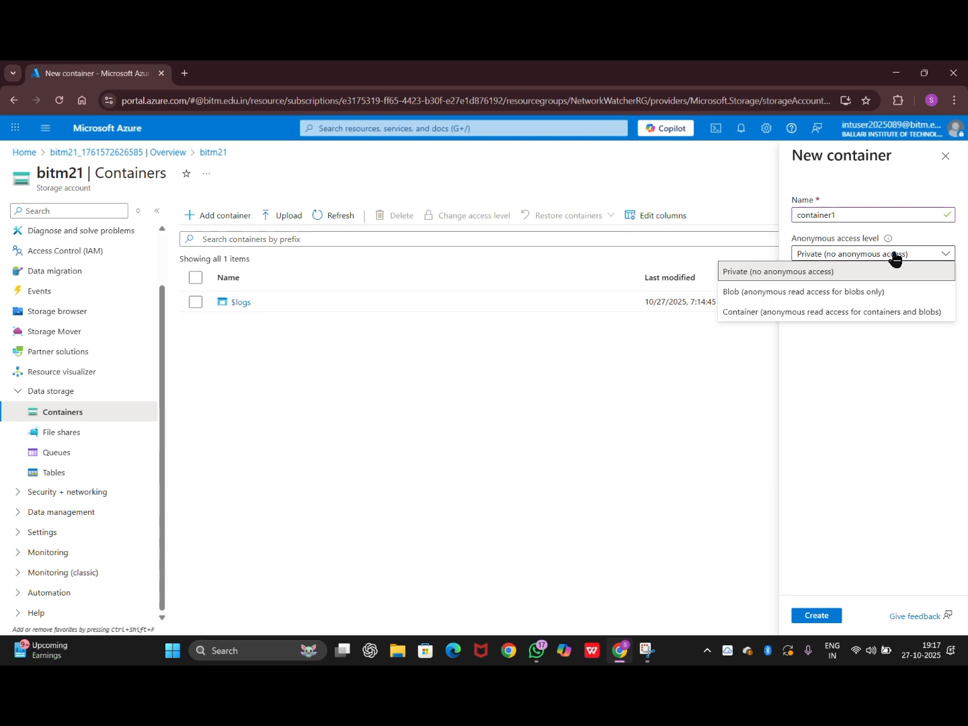
click(893, 257)
click(893, 256)
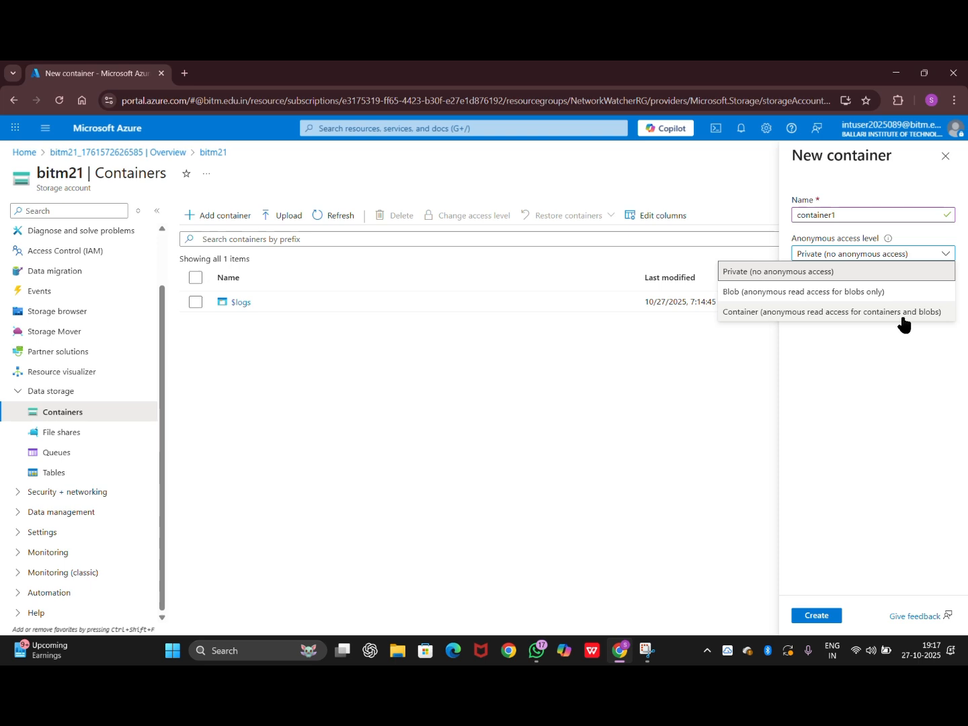
click(833, 501)
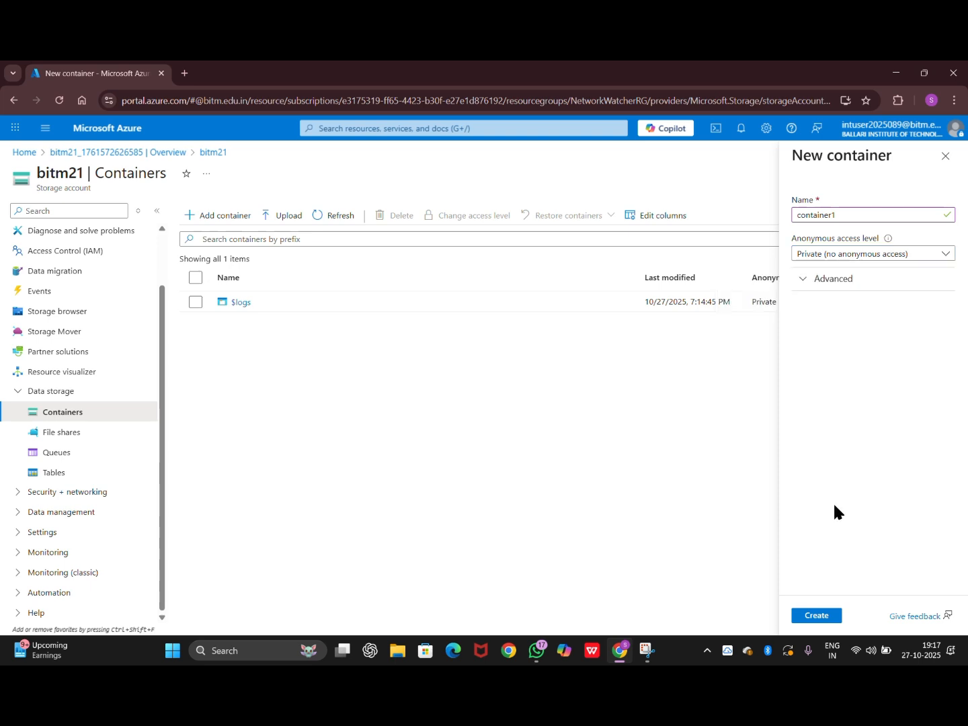
click(812, 616)
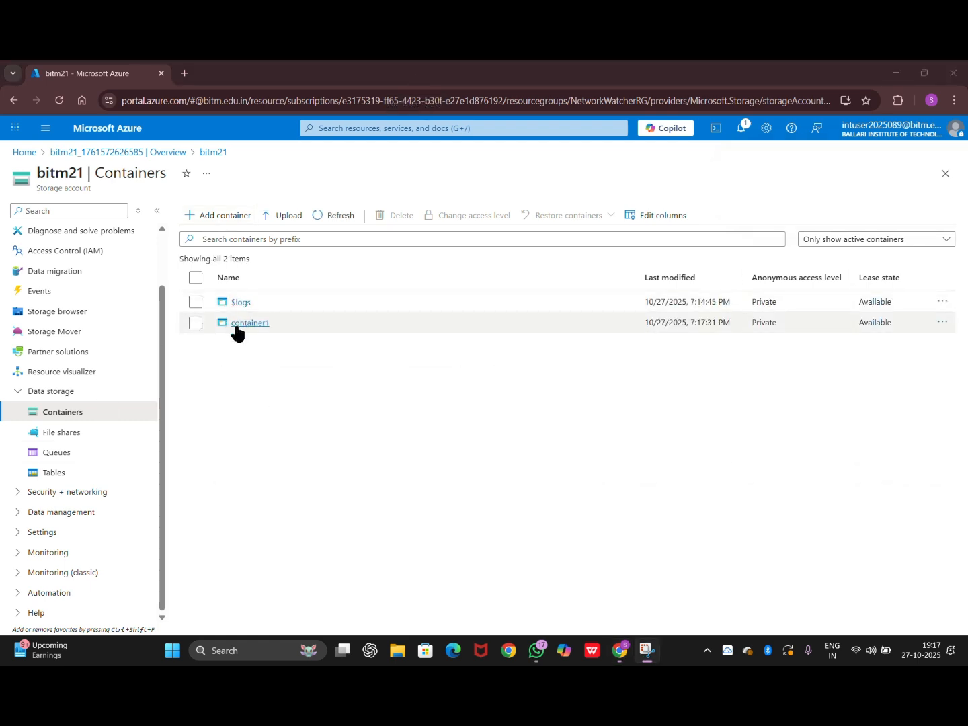
Open container1 and look over its blob list and available commands, including Upload.
click(247, 323)
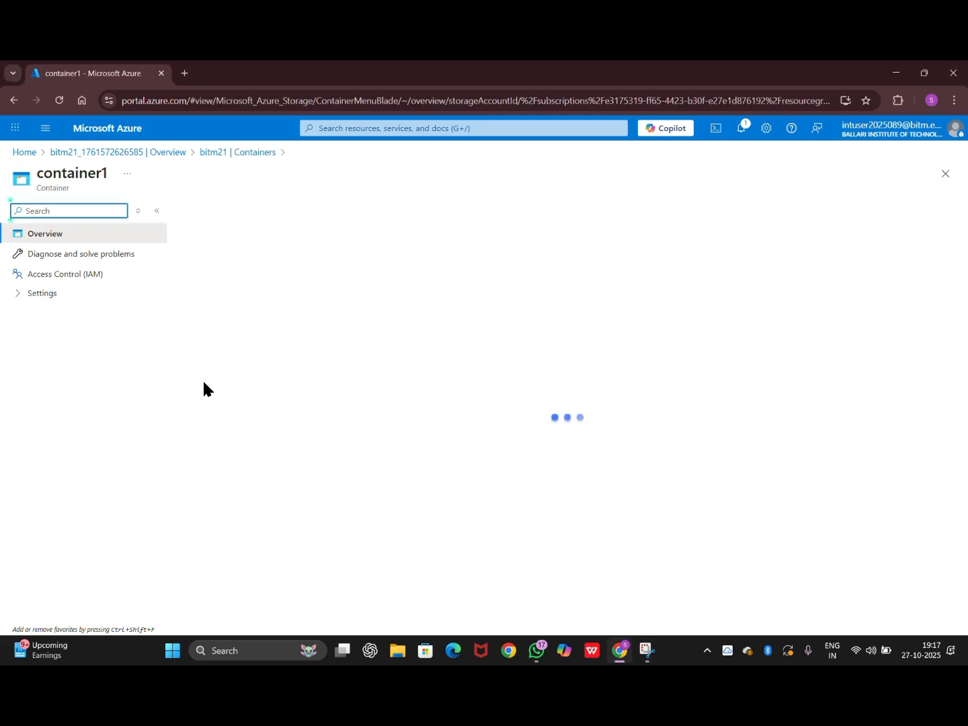
scroll(78, 181, up, 5)
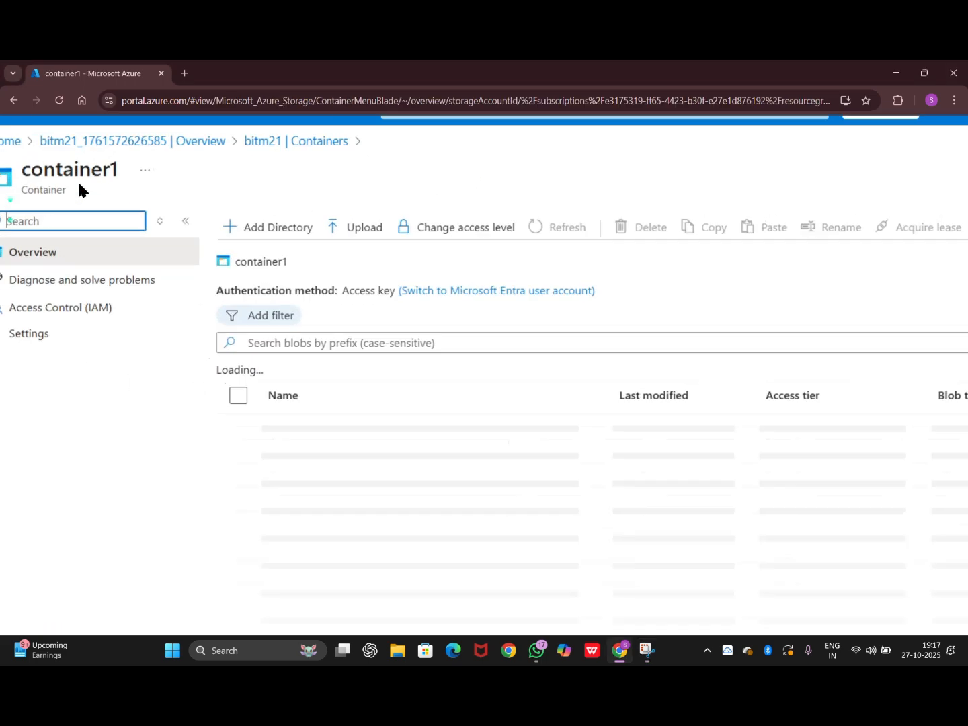
scroll(34, 194, left, 1)
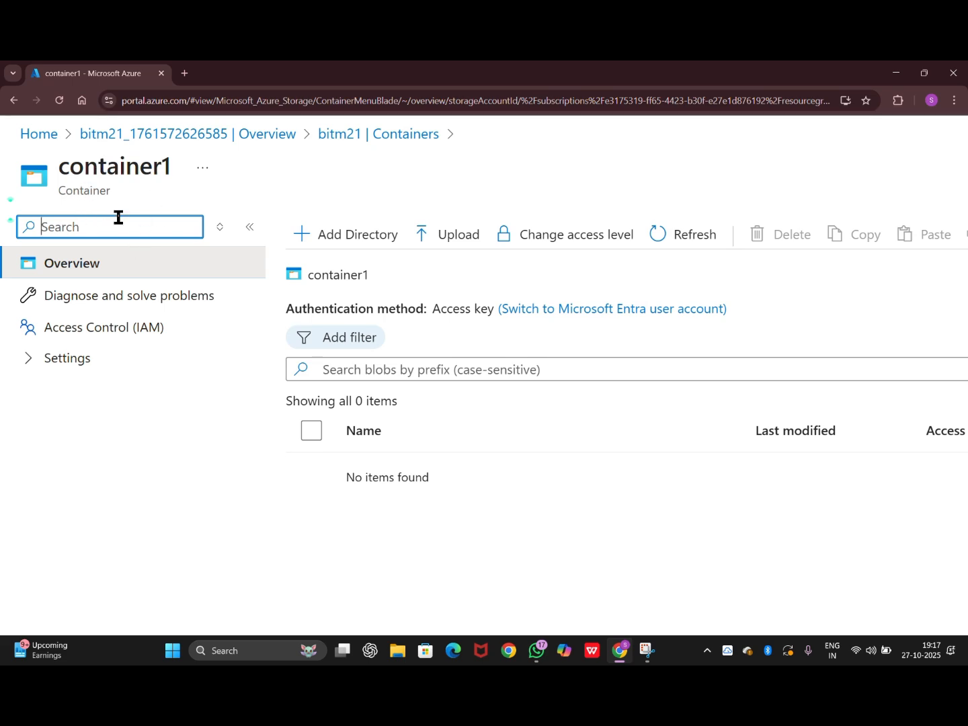
scroll(390, 349, down, 3)
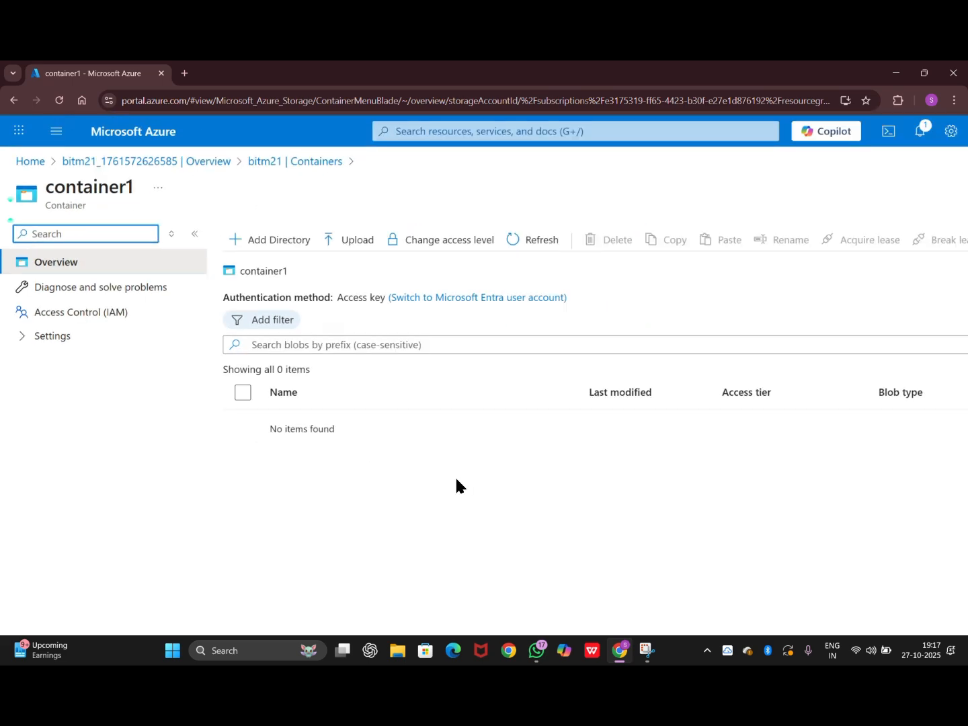
scroll(456, 479, down, 2)
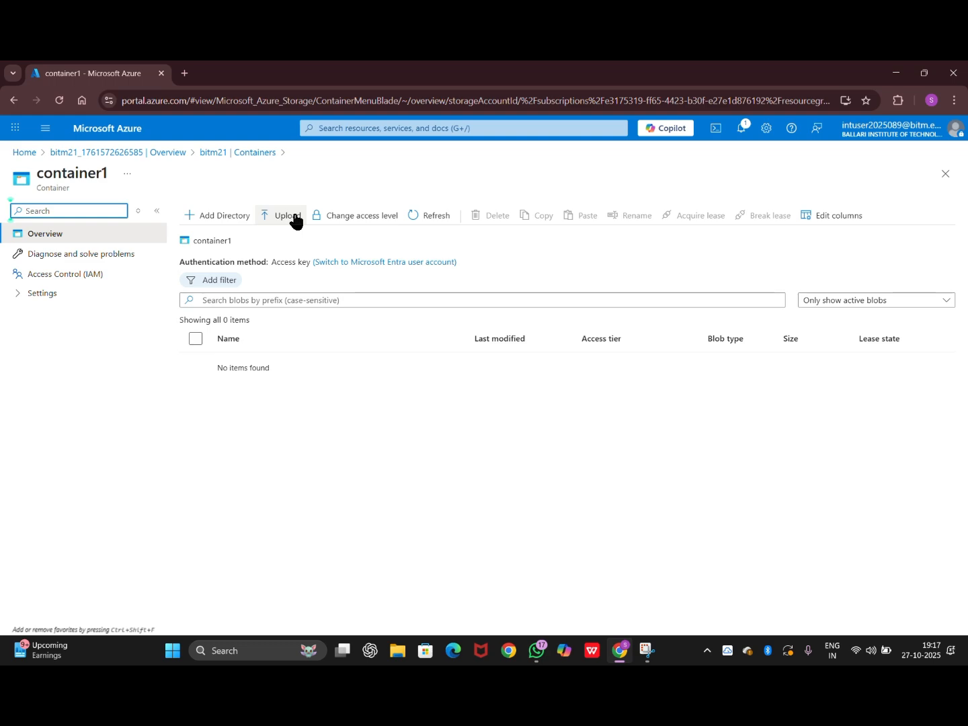
scroll(302, 286, up, 5)
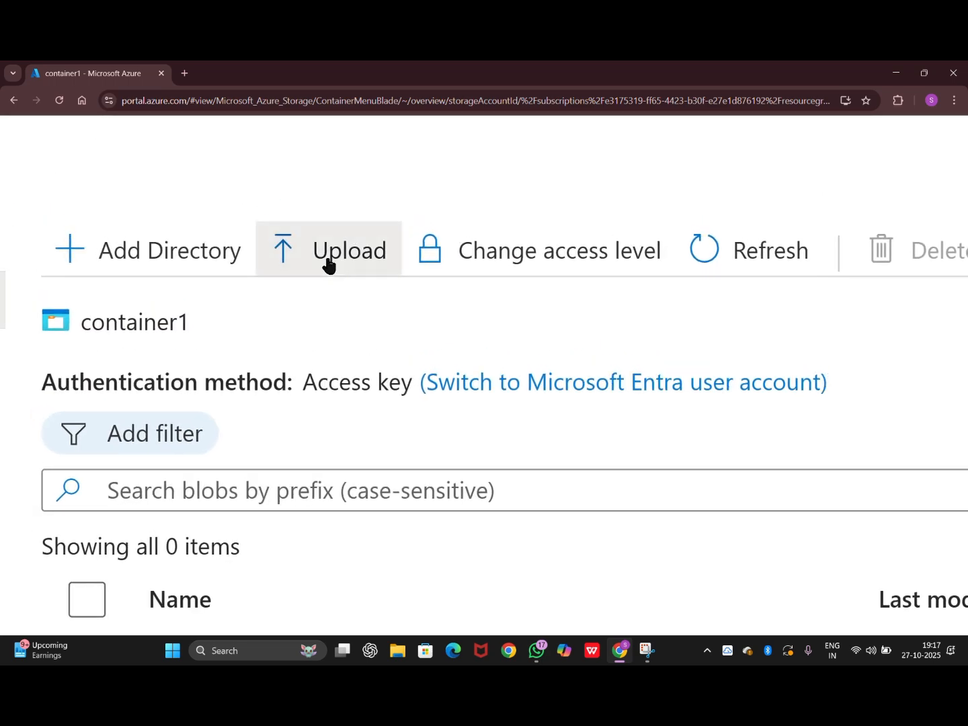
Upload image1.jpg from the Downloads folder into container1 and close the upload pane.
click(329, 264)
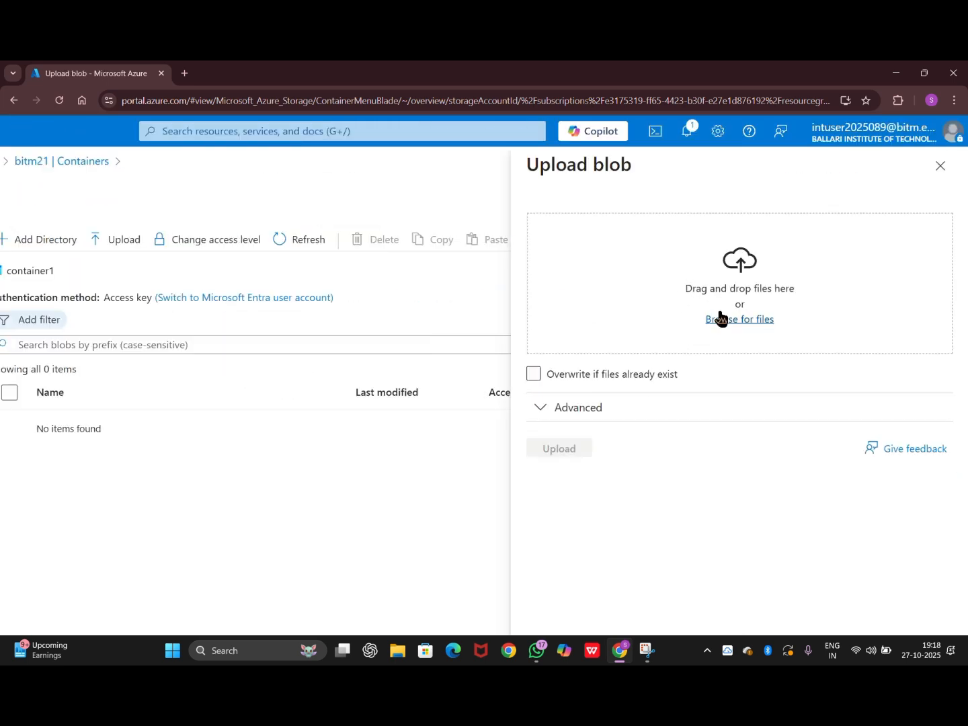
click(720, 319)
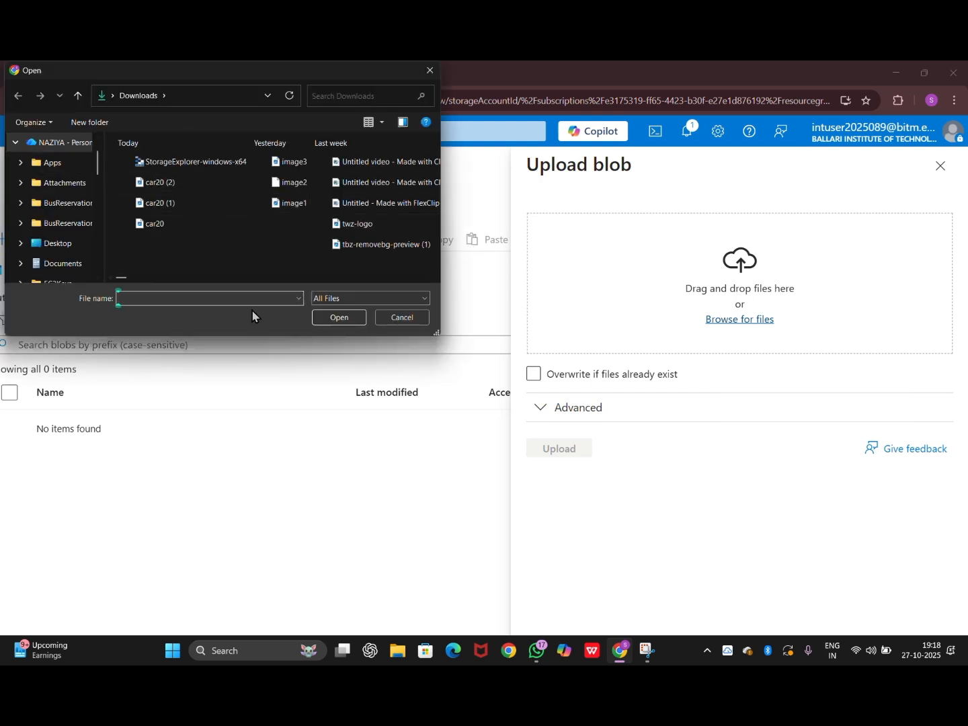
scroll(62, 189, up, 1)
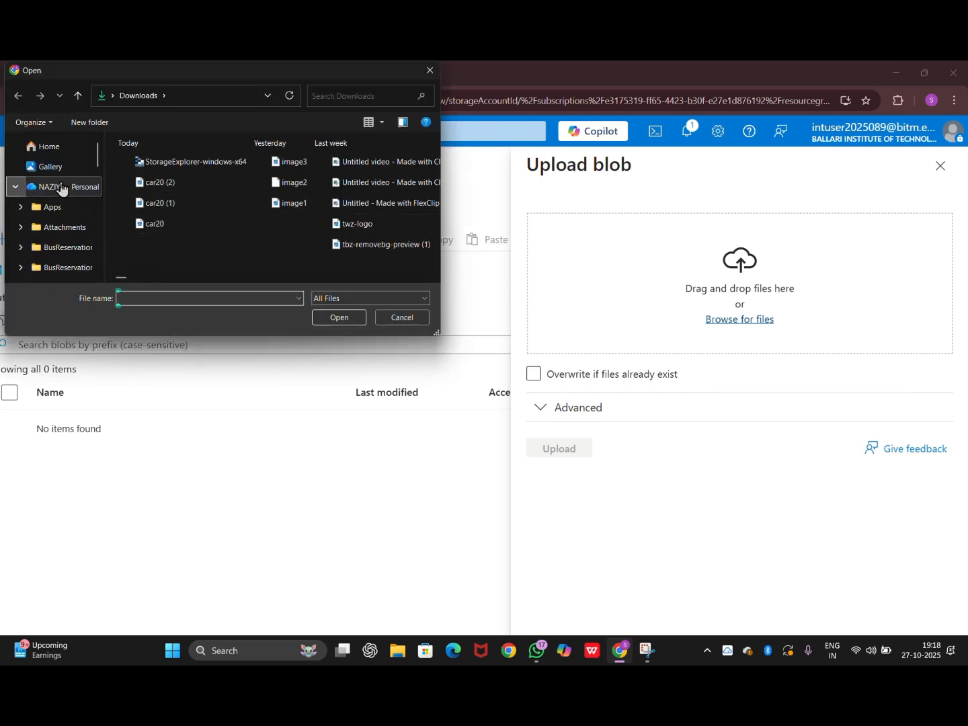
click(64, 150)
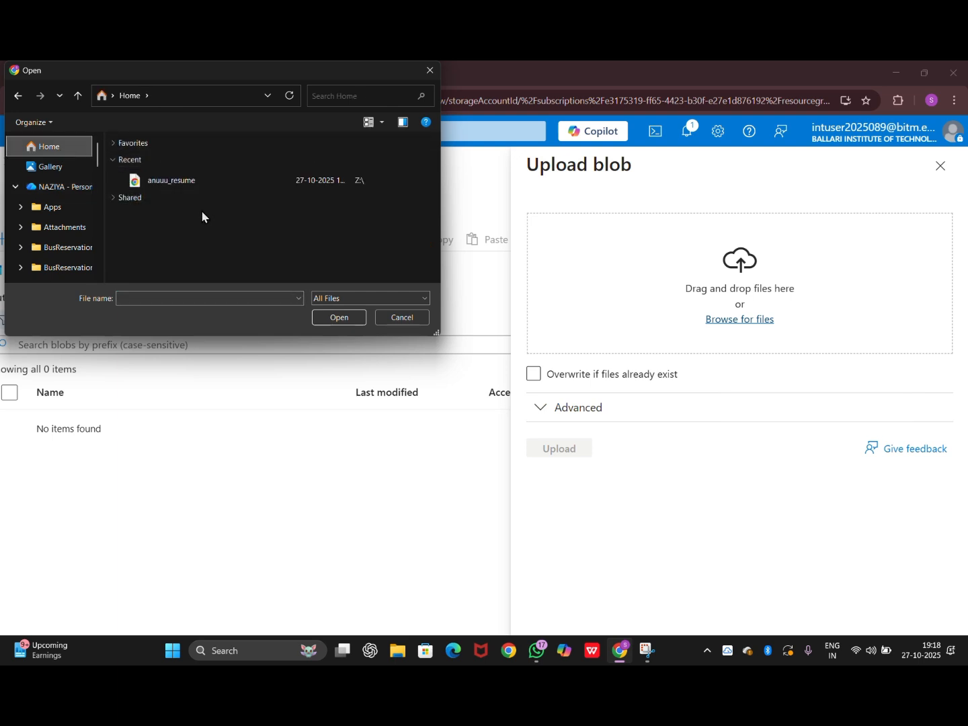
scroll(201, 213, down, 5)
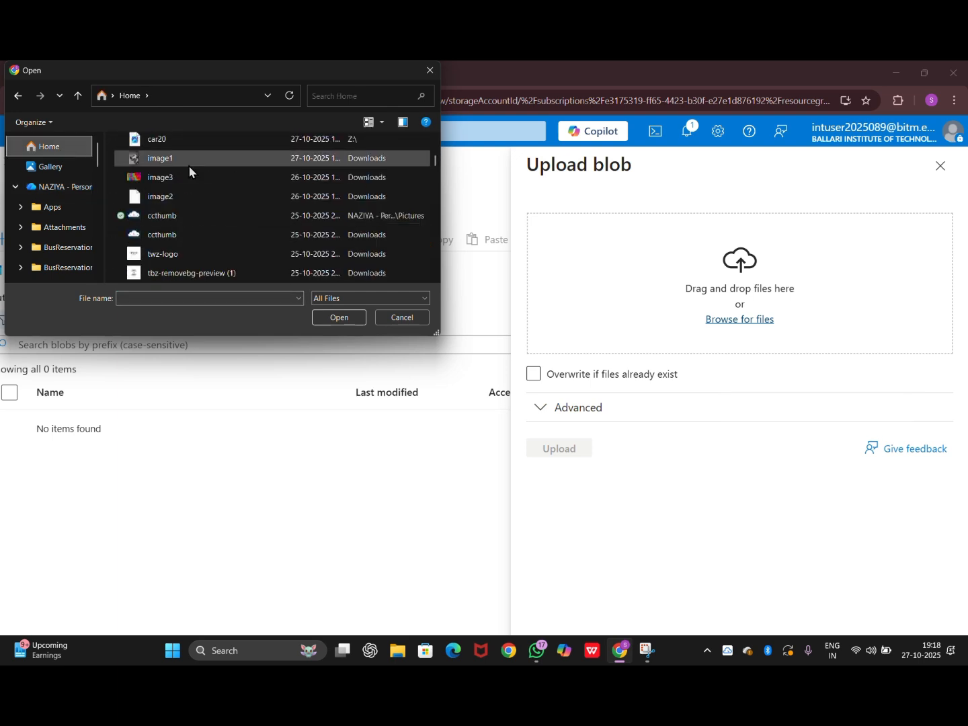
click(201, 163)
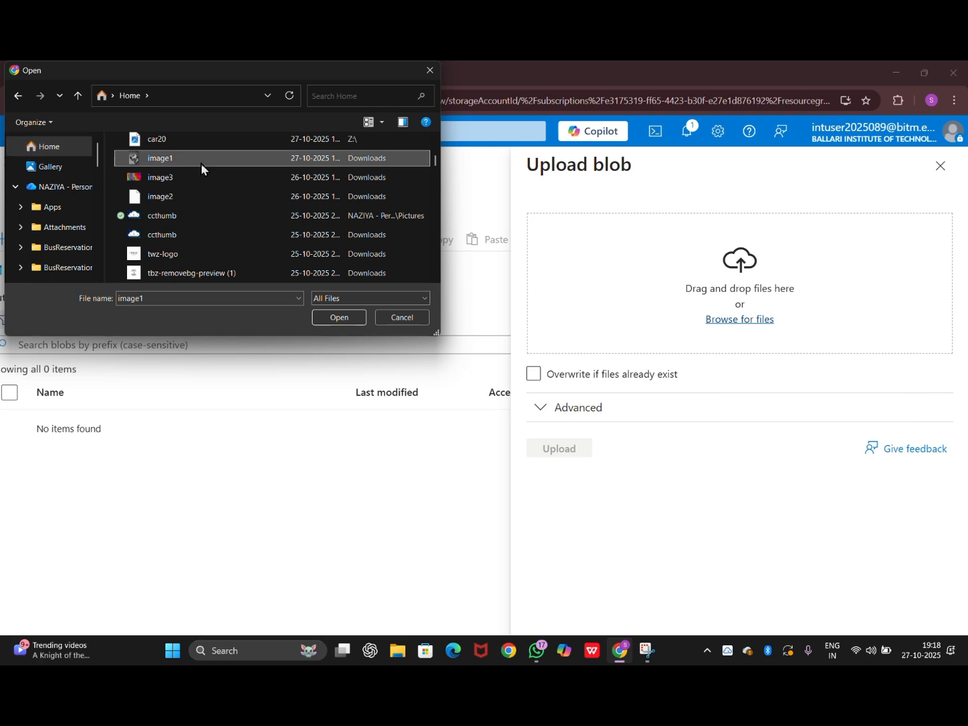
click(353, 317)
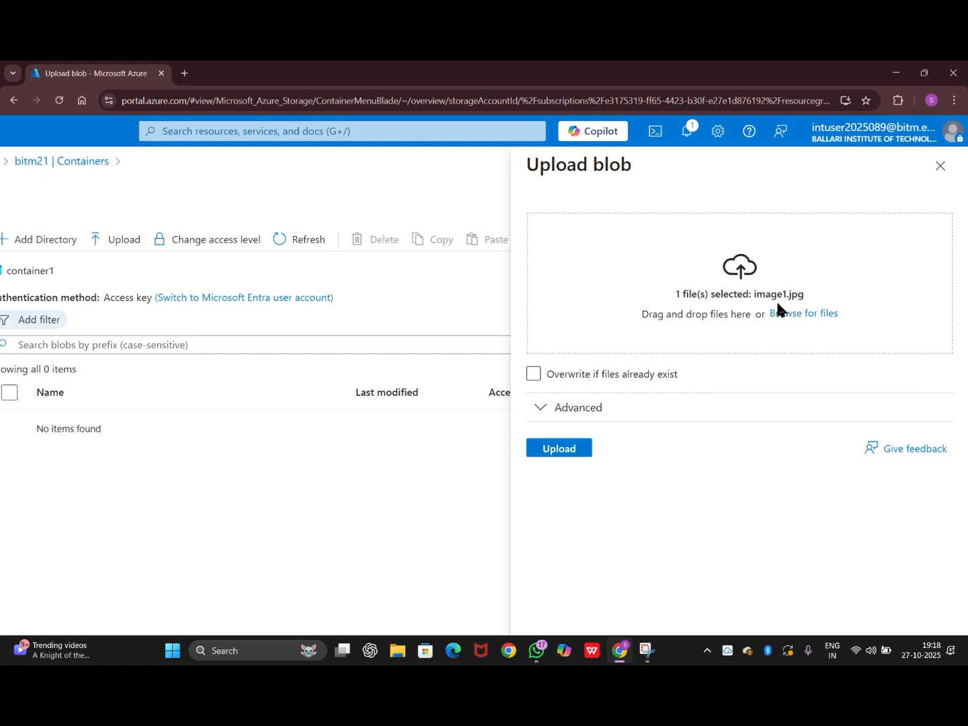
click(534, 449)
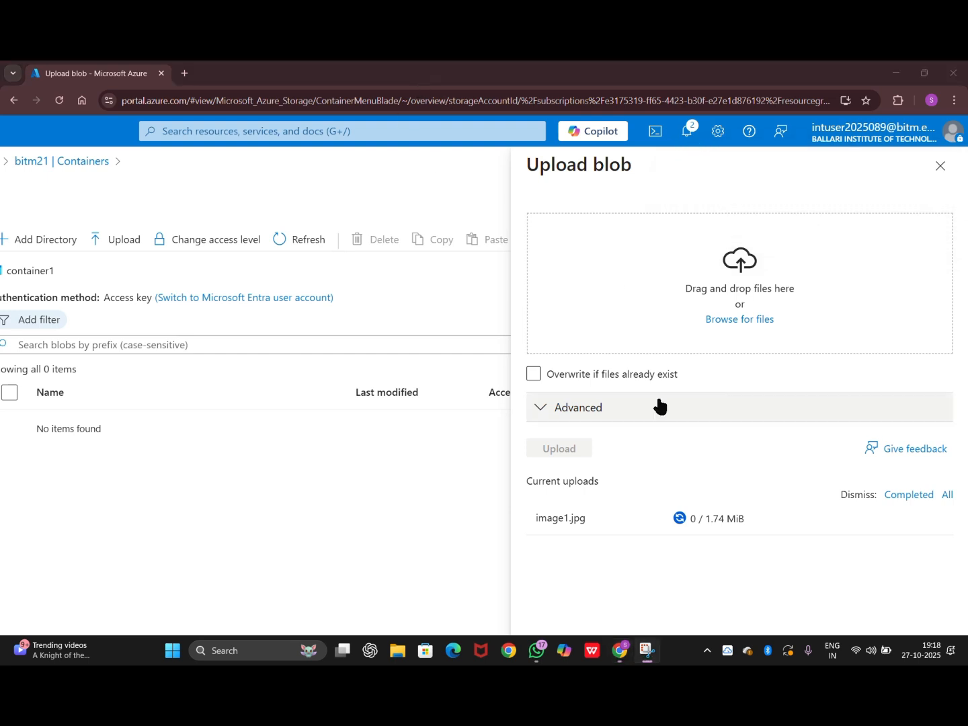
scroll(658, 398, down, 2)
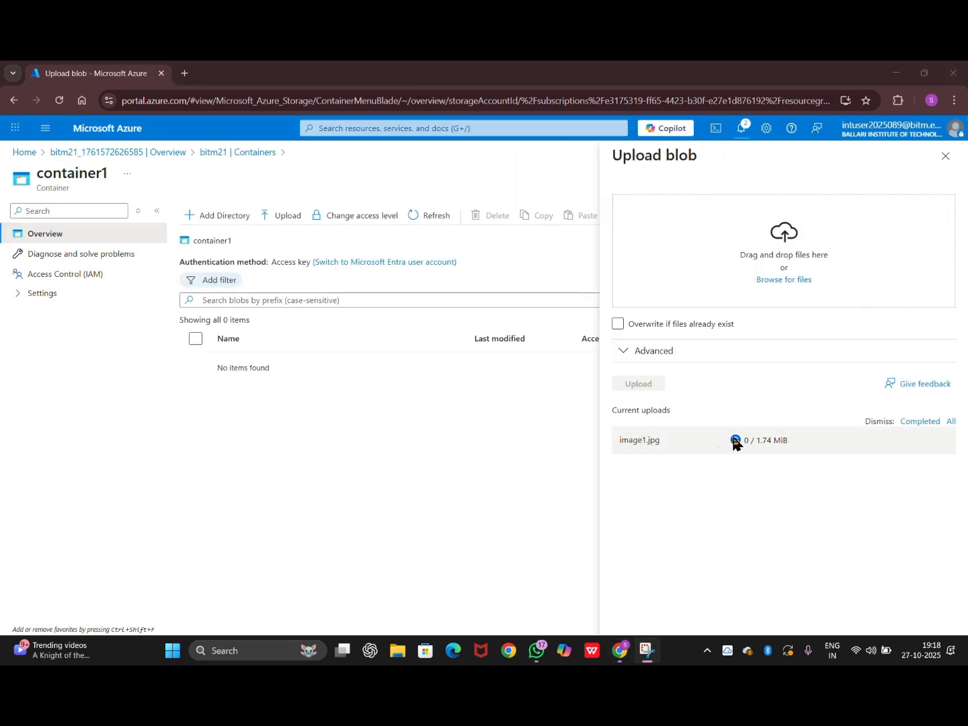
click(943, 168)
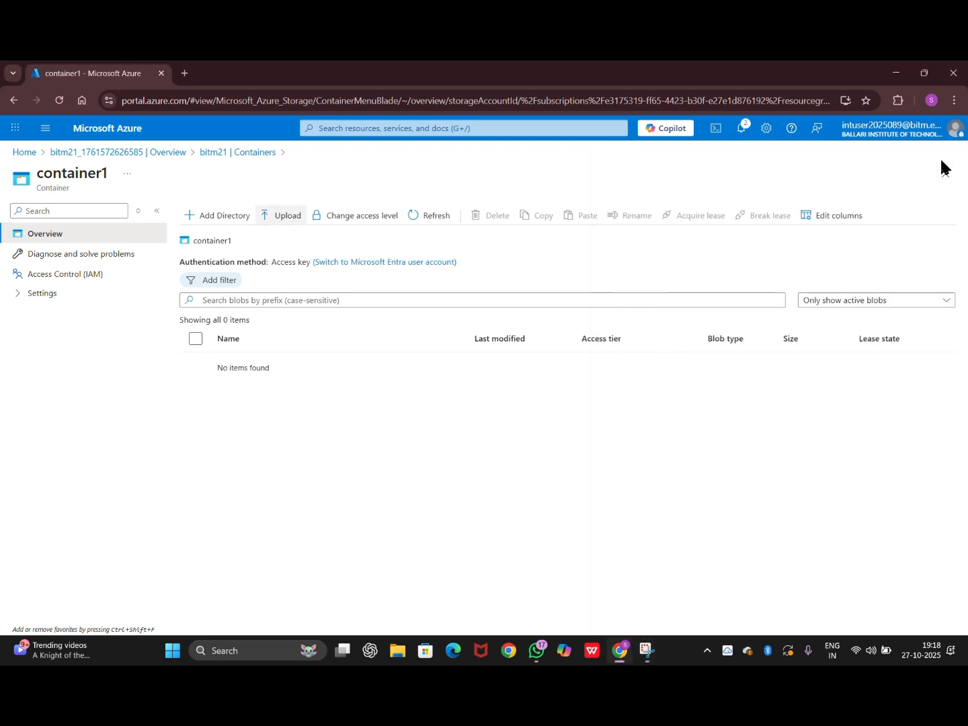
Refresh container1's blob list to check for the uploaded file.
click(411, 221)
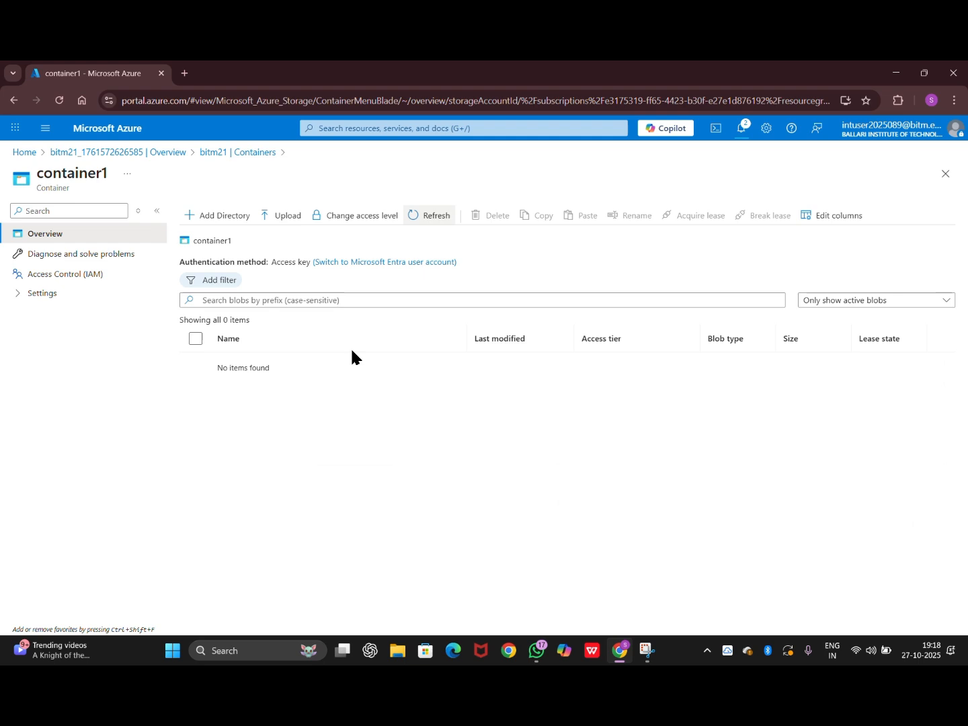
click(429, 220)
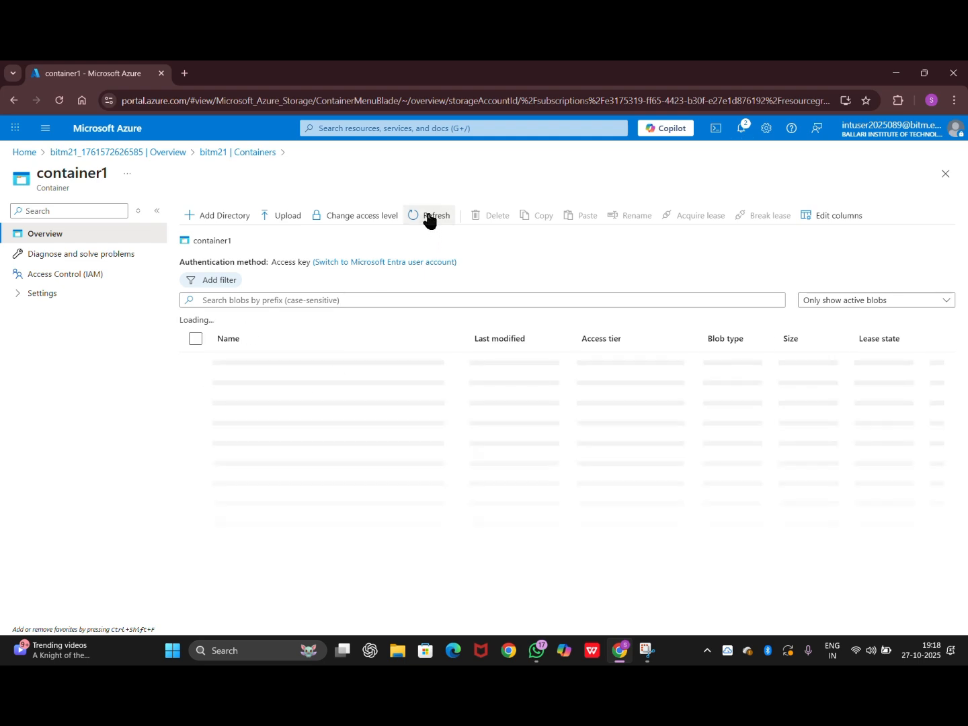
click(417, 80)
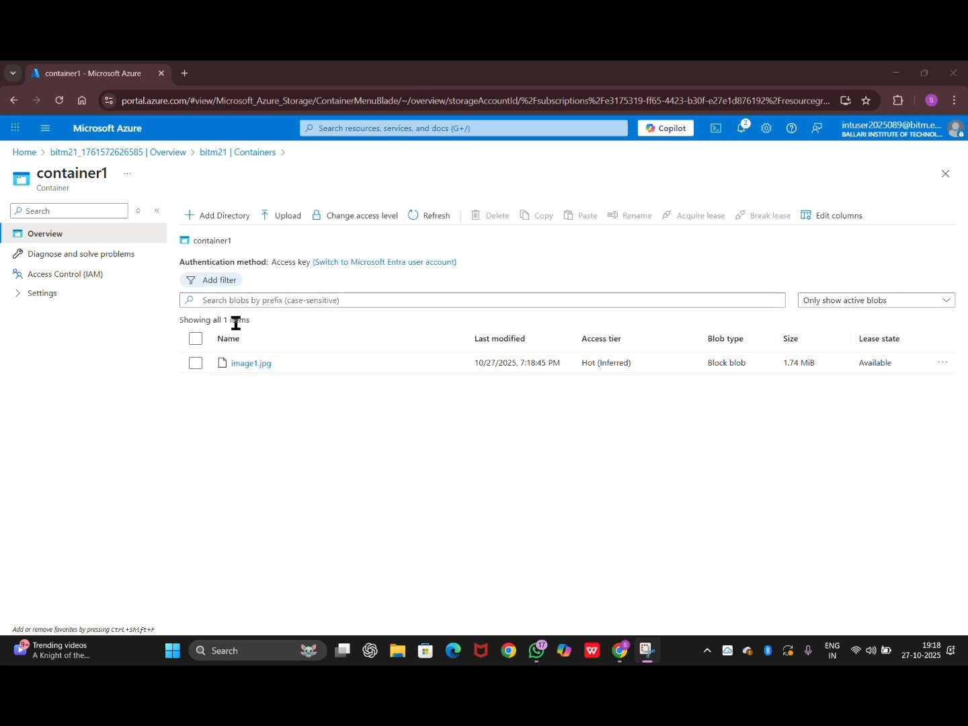
Open the image1.jpg blob, look over its properties and copy its URL.
click(238, 365)
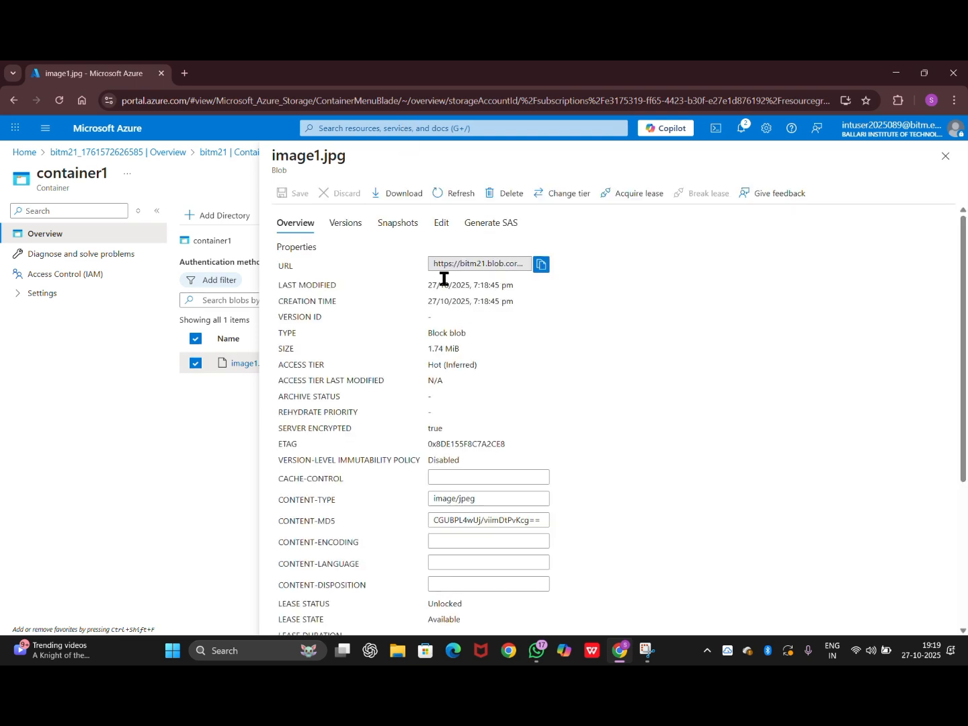
scroll(483, 420, down, 2)
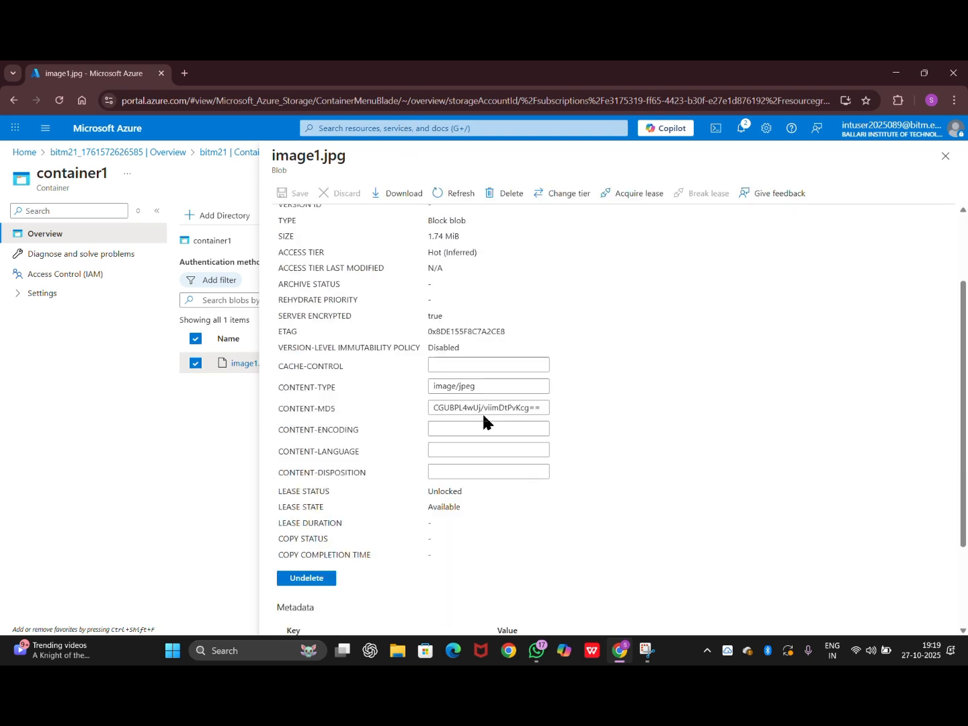
scroll(483, 420, up, 2)
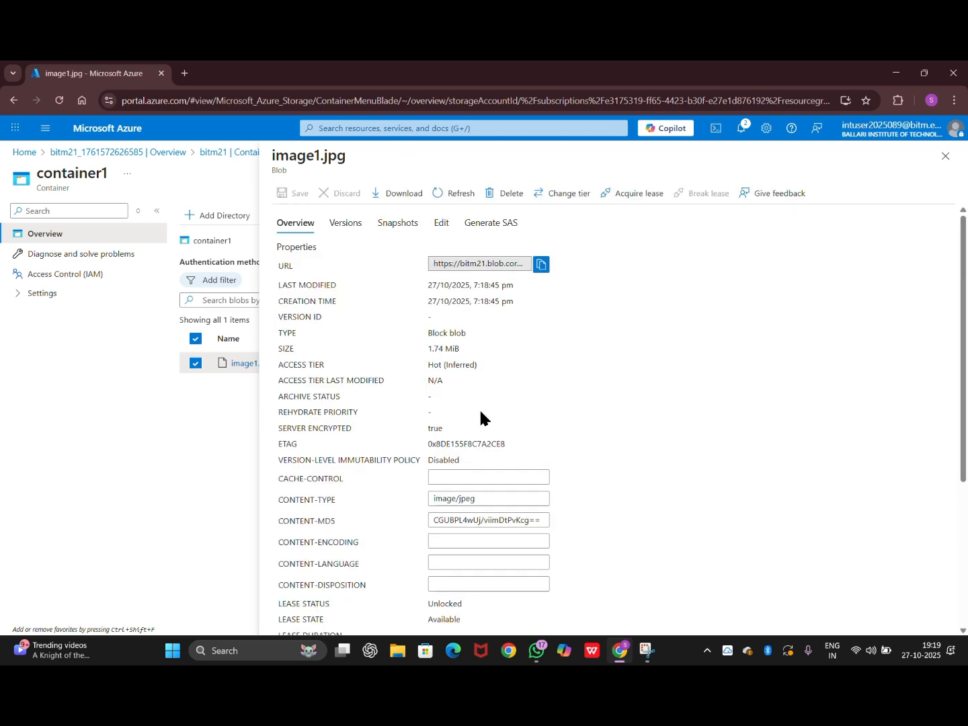
click(543, 264)
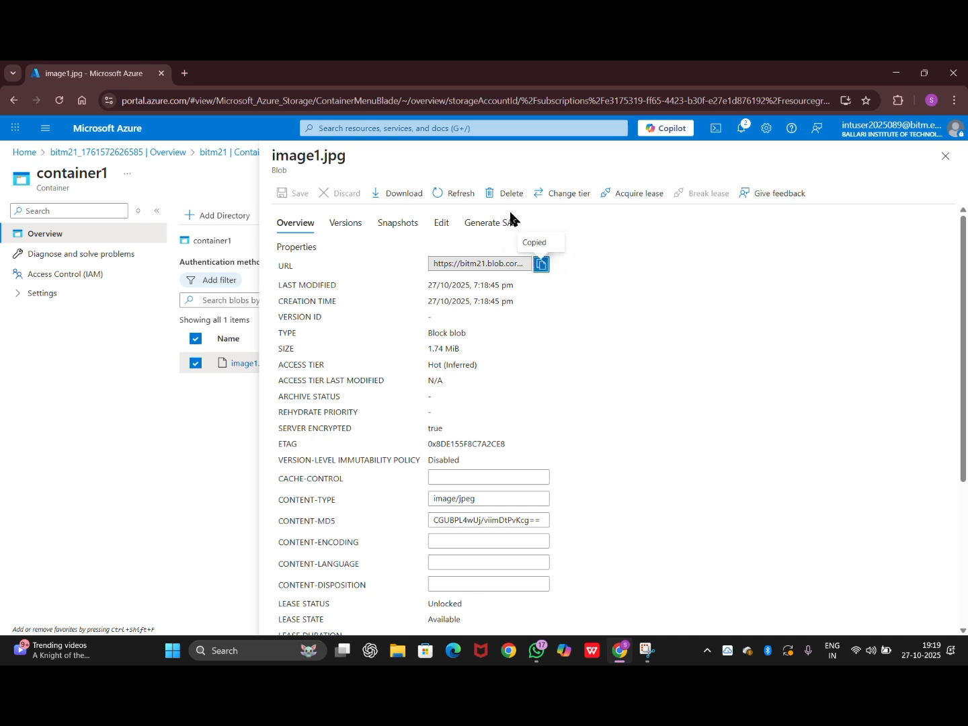
click(184, 72)
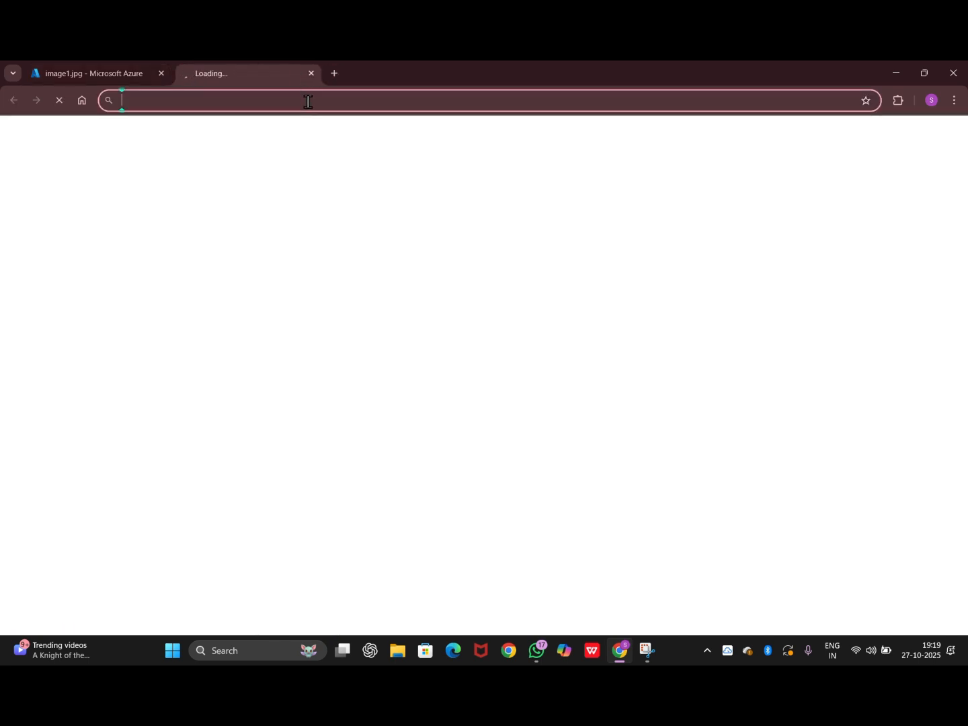
key(ctrl+v)
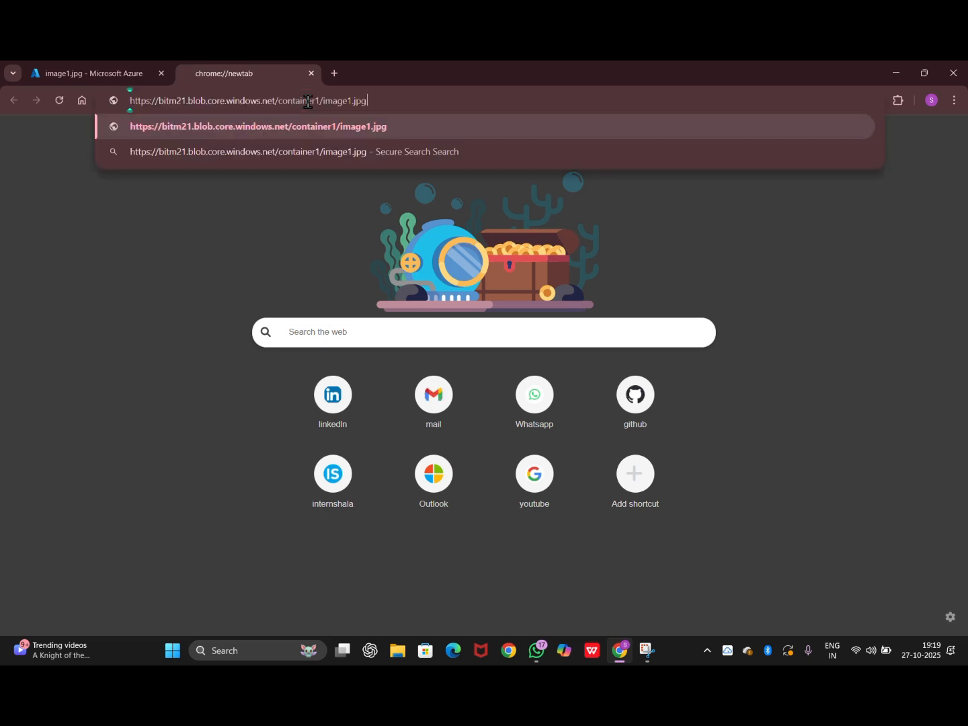
key(Return)
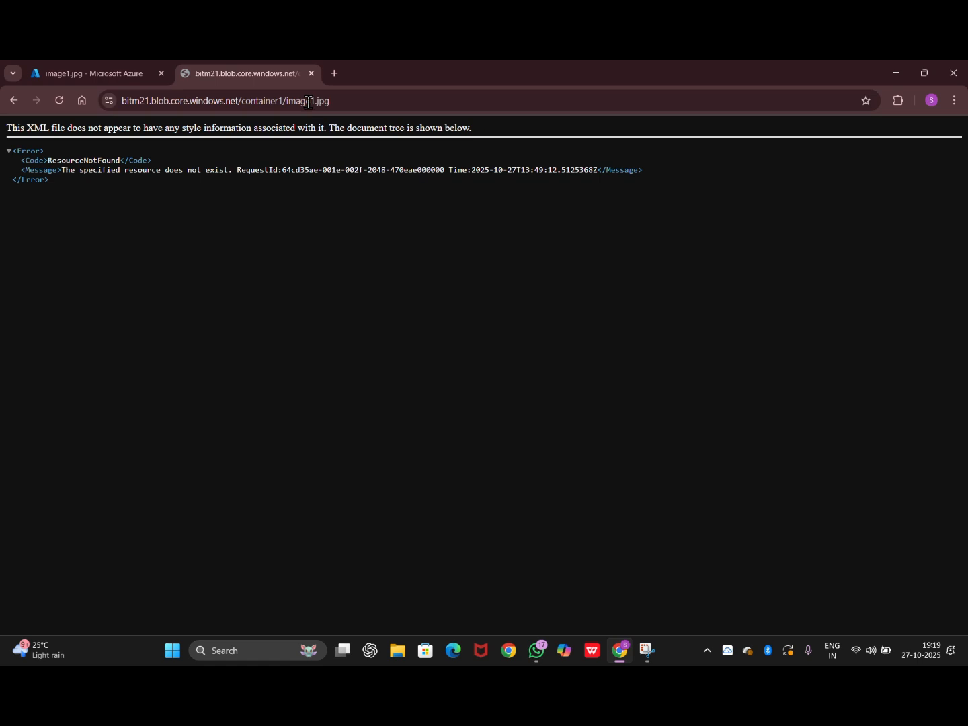
scroll(86, 151, up, 3)
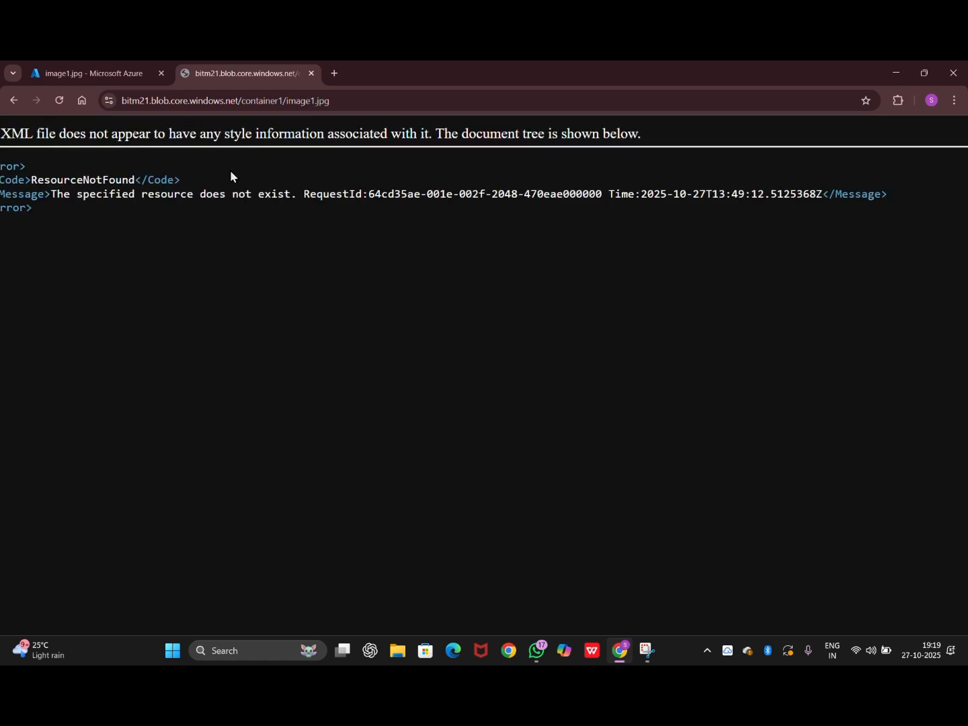
scroll(230, 177, down, 3)
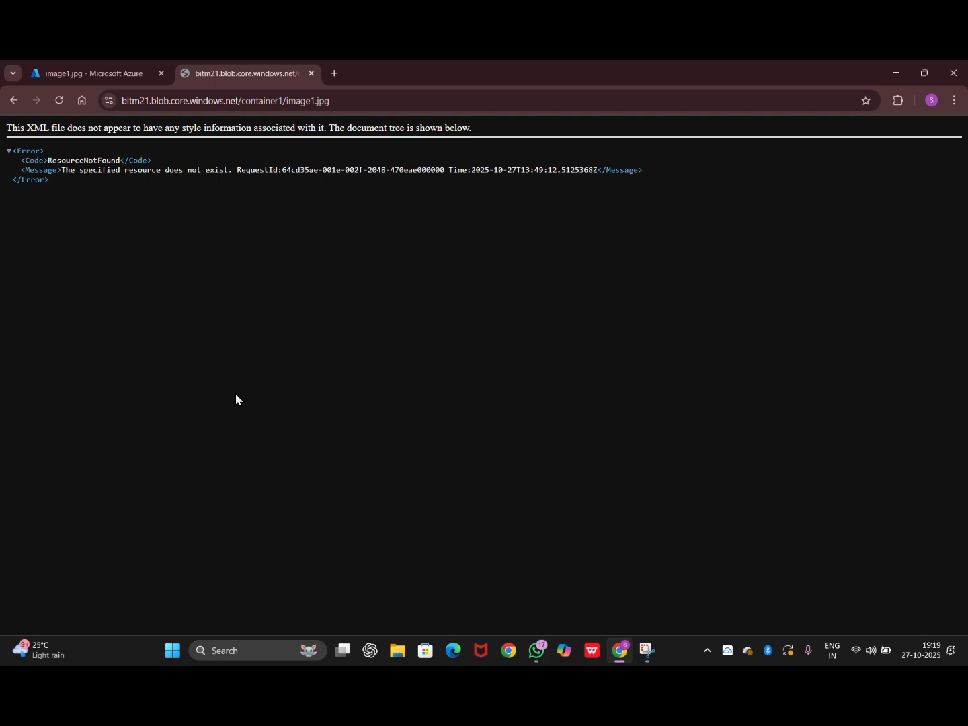
Return to image1.jpg's details in the Azure portal, review its properties and metadata, and close them.
click(77, 74)
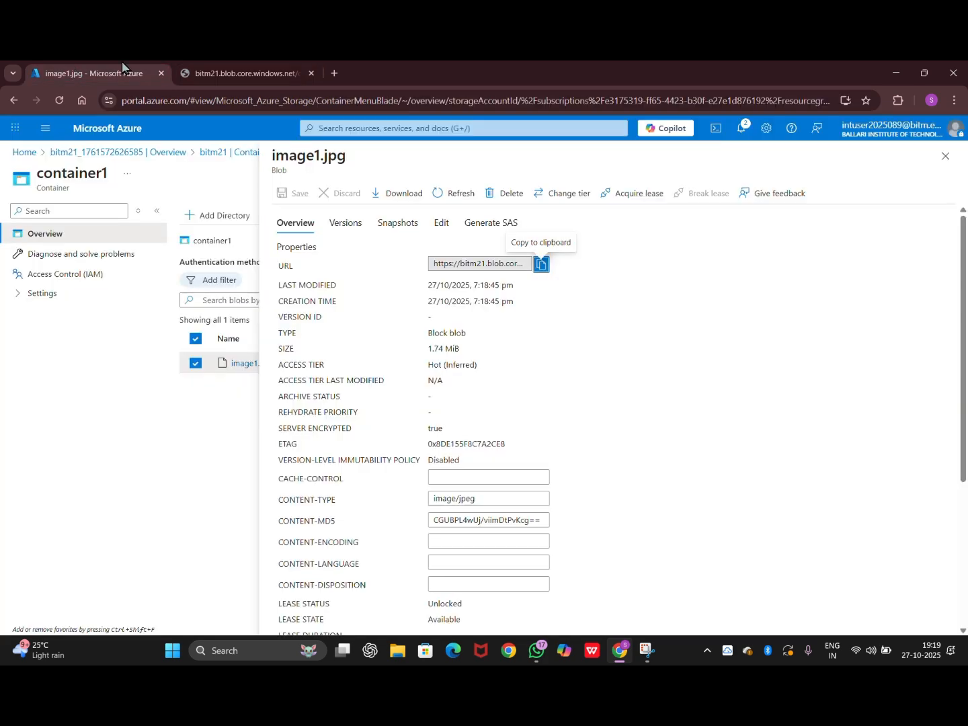
click(211, 67)
click(105, 70)
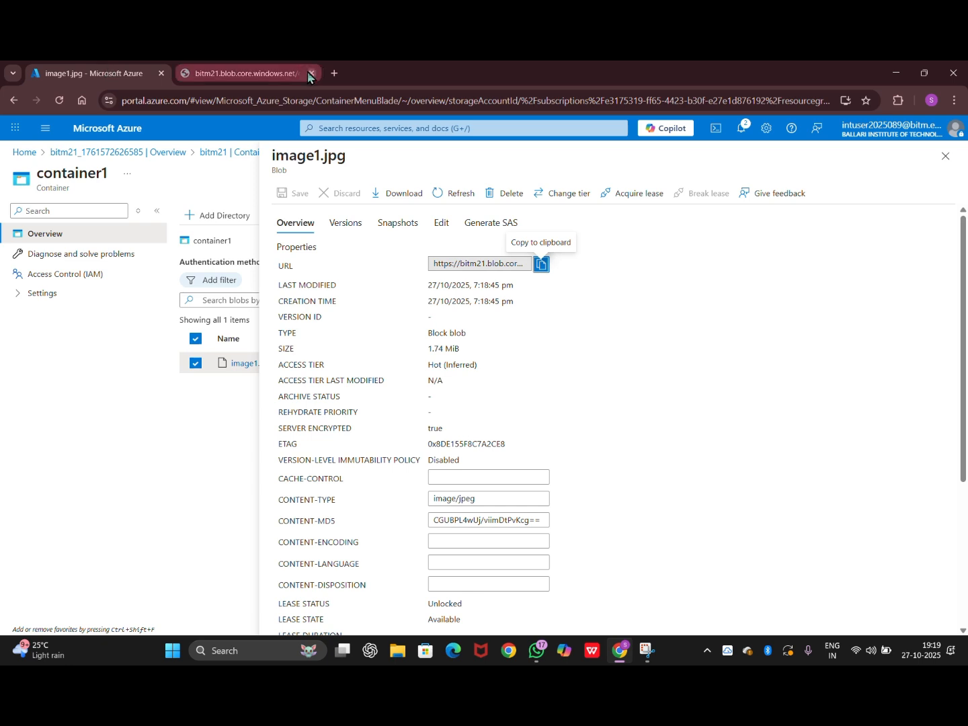
scroll(684, 334, down, 3)
scroll(684, 334, up, 1)
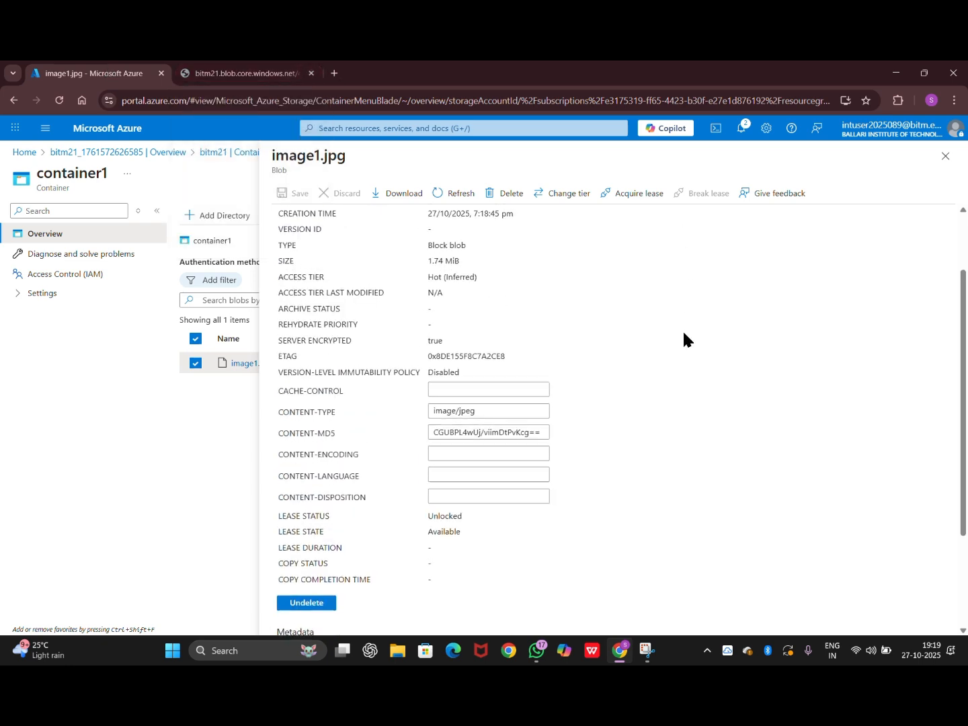
scroll(683, 334, down, 2)
scroll(683, 333, up, 3)
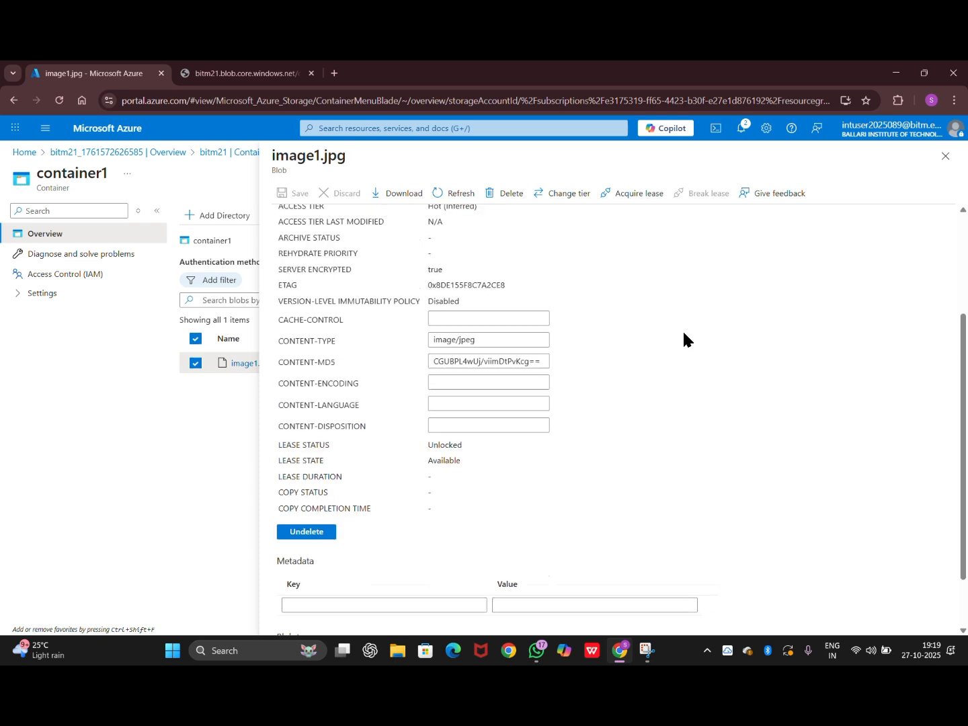
click(951, 164)
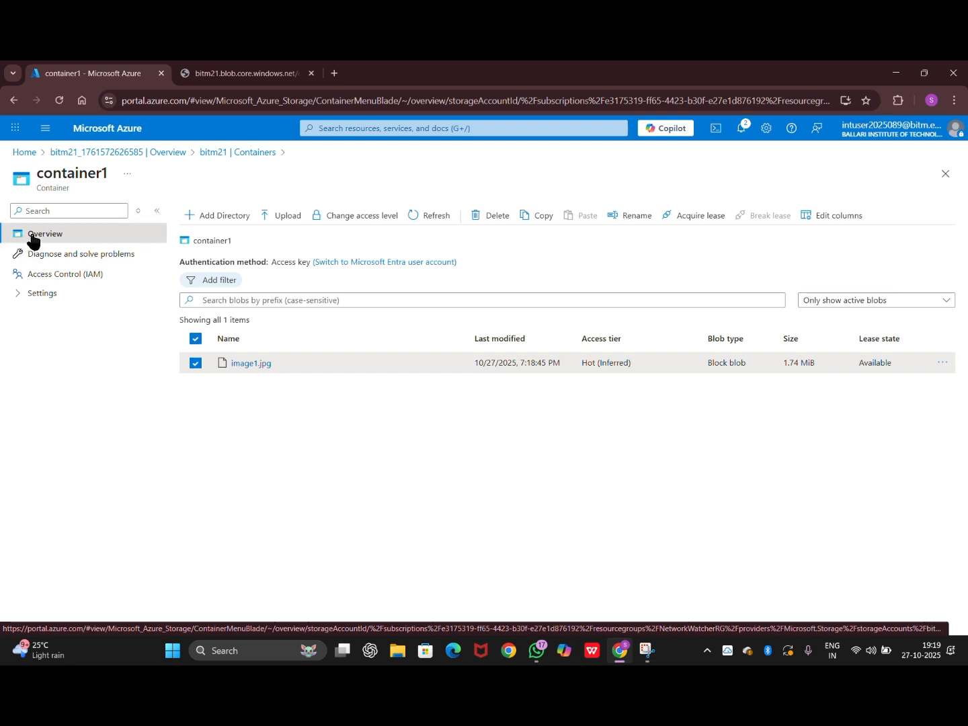
Open the bitm21 storage account from the portal home page and review its Blob service properties.
click(25, 152)
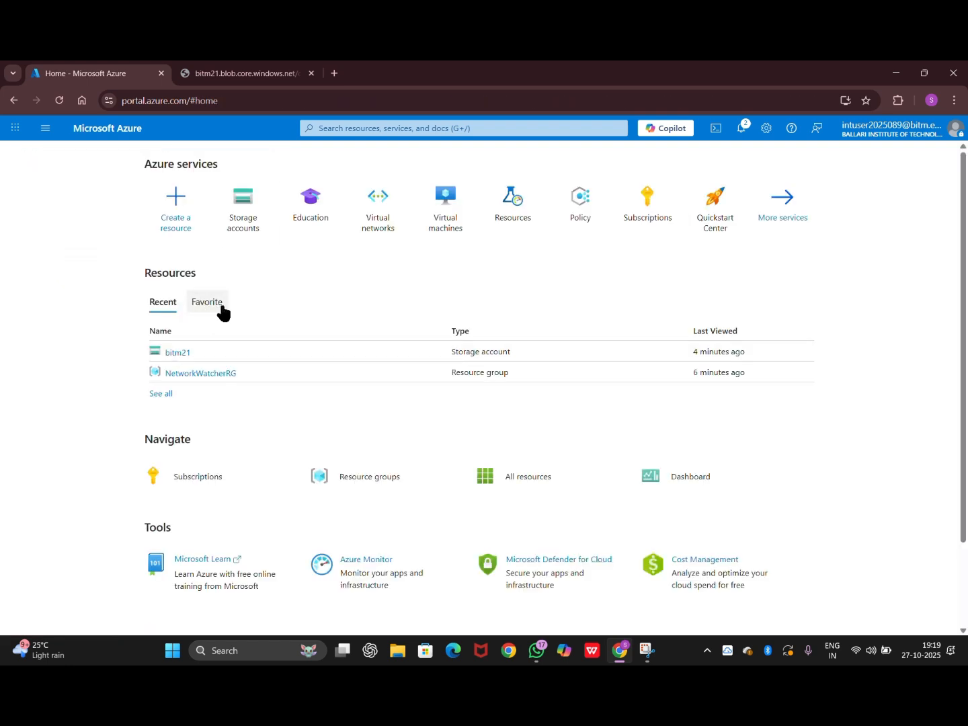
click(177, 353)
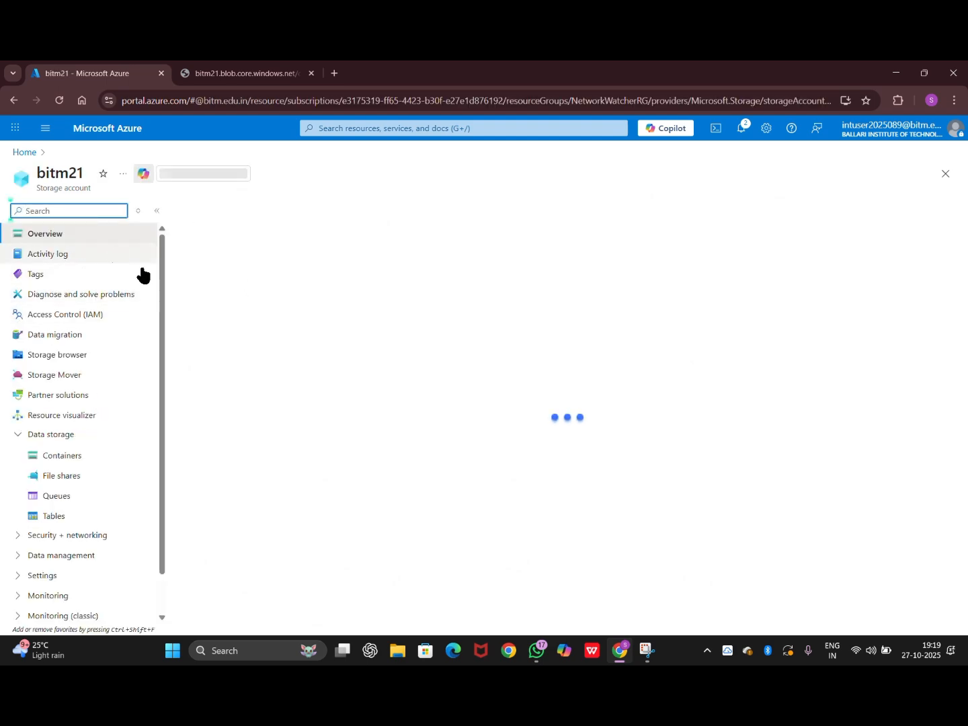
scroll(300, 396, down, 1)
scroll(300, 393, down, 2)
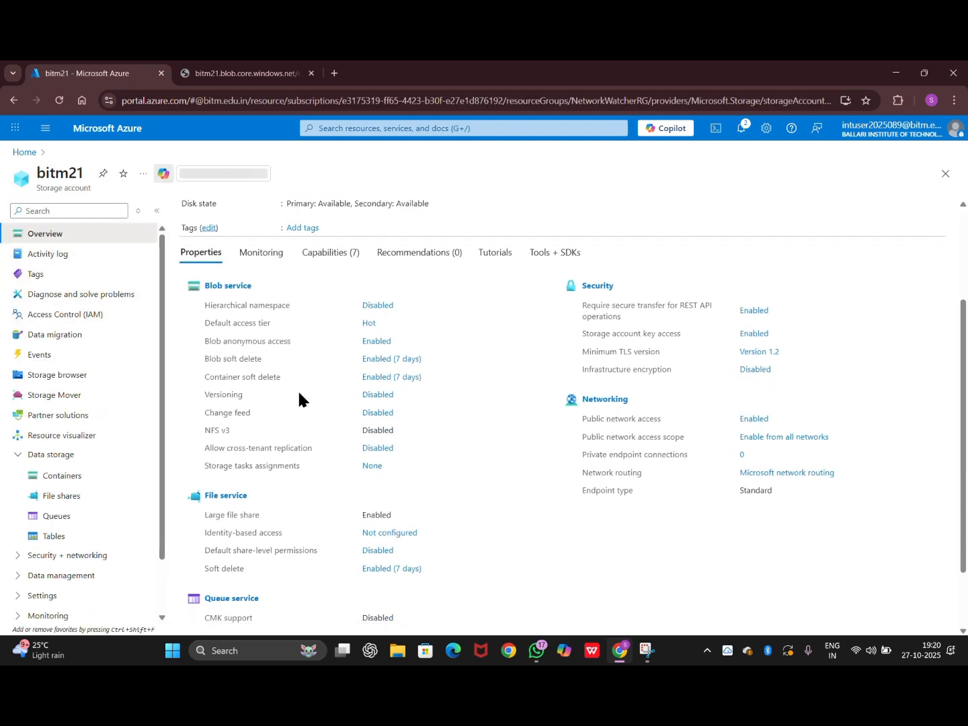
scroll(311, 342, up, 4)
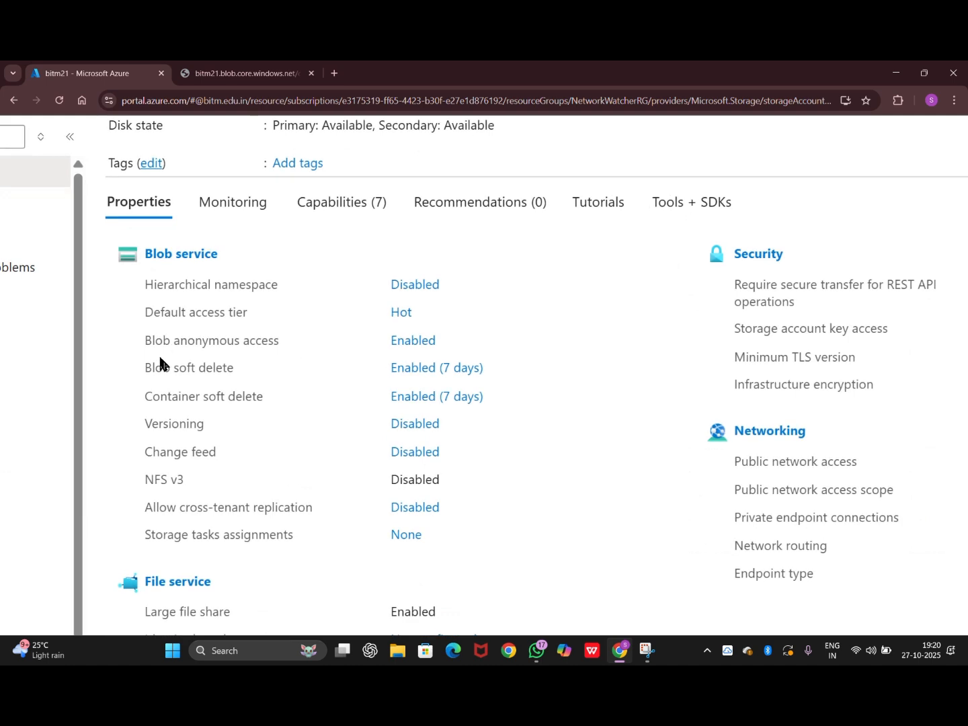
Open the configuration for bitm21's Blob anonymous access and check the Allow Blob anonymous access setting.
click(417, 341)
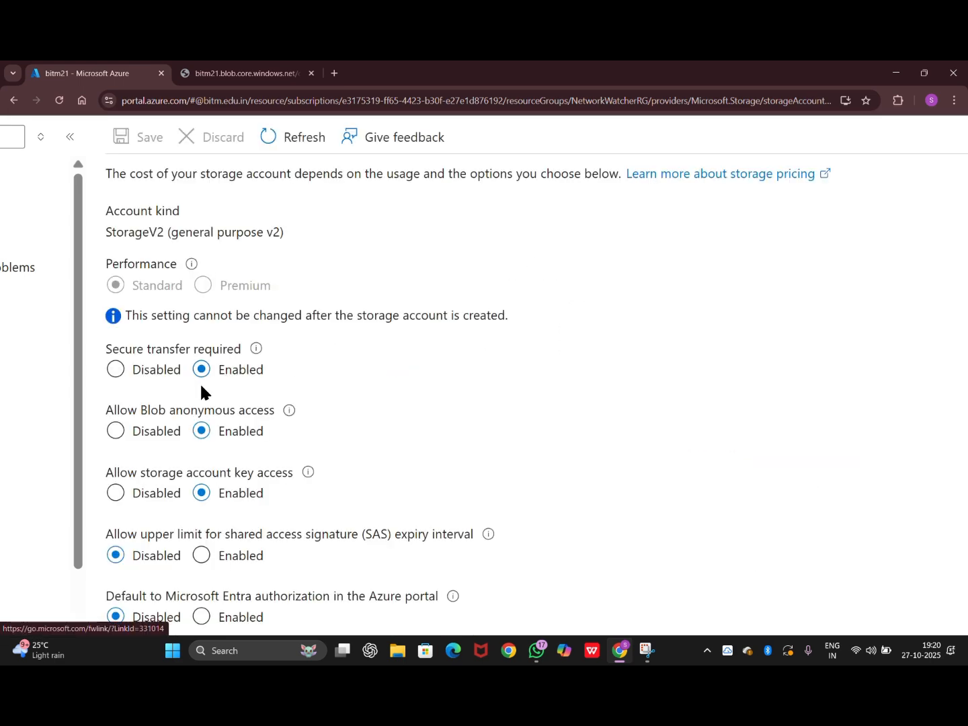
scroll(194, 417, down, 1)
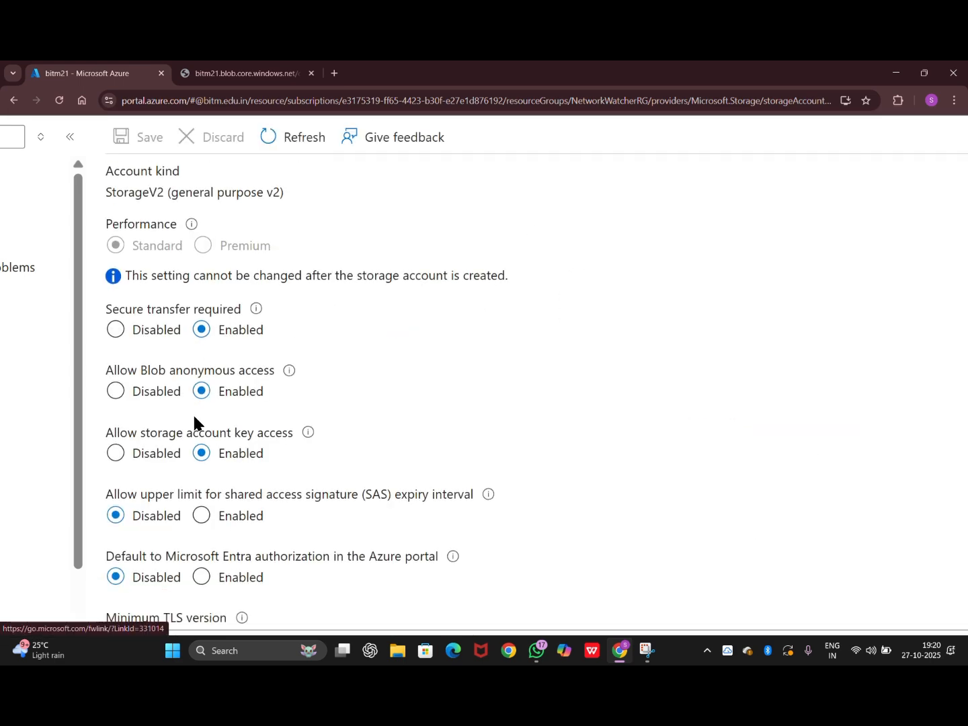
scroll(194, 417, up, 1)
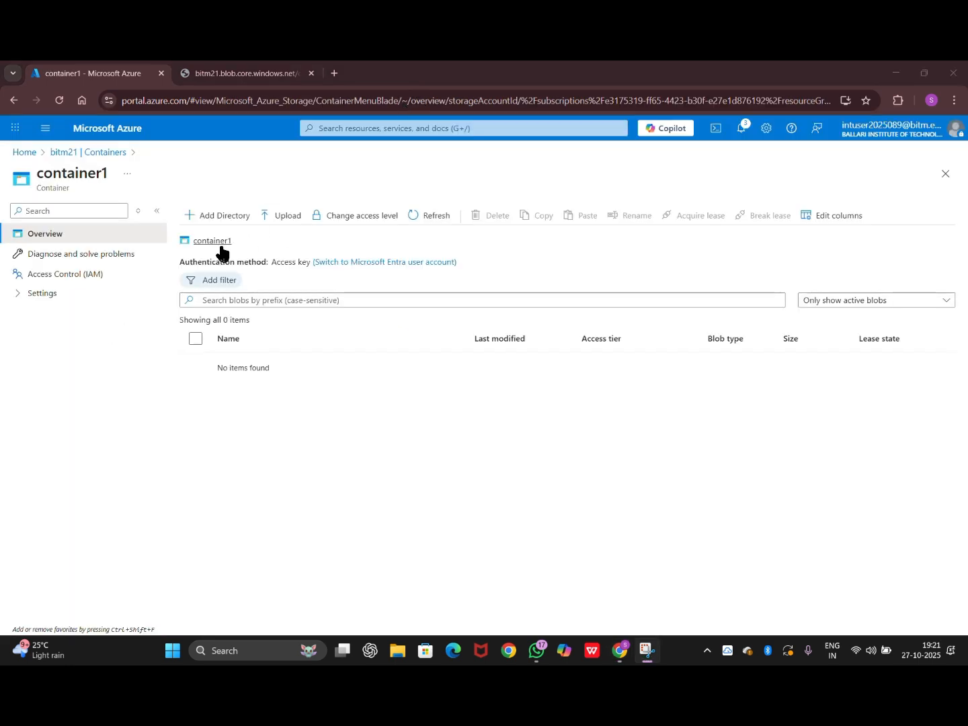
click(284, 217)
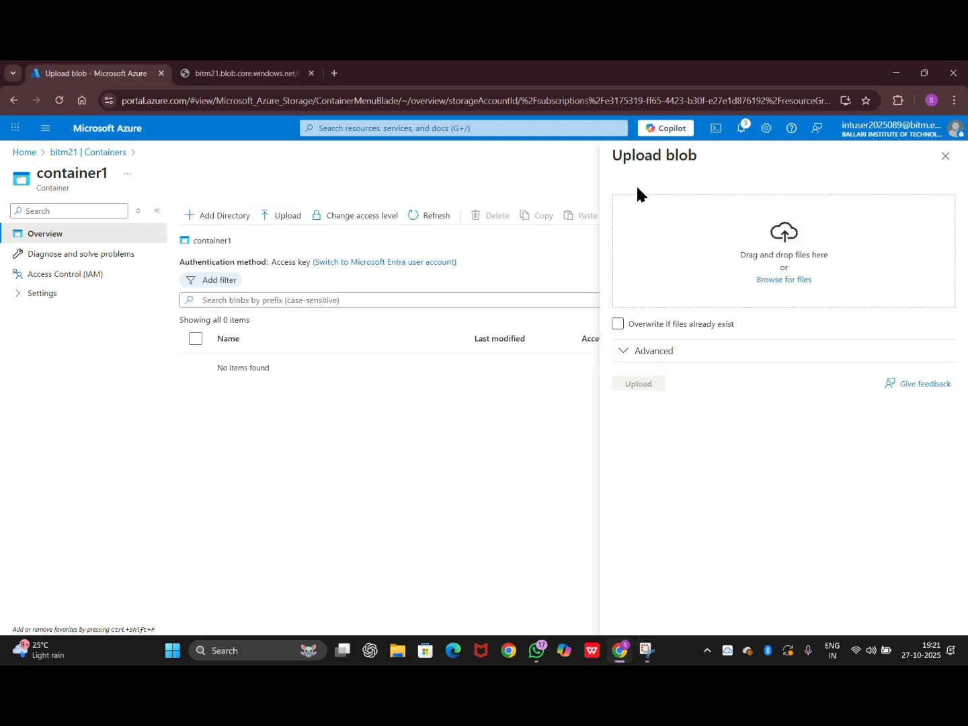
click(946, 157)
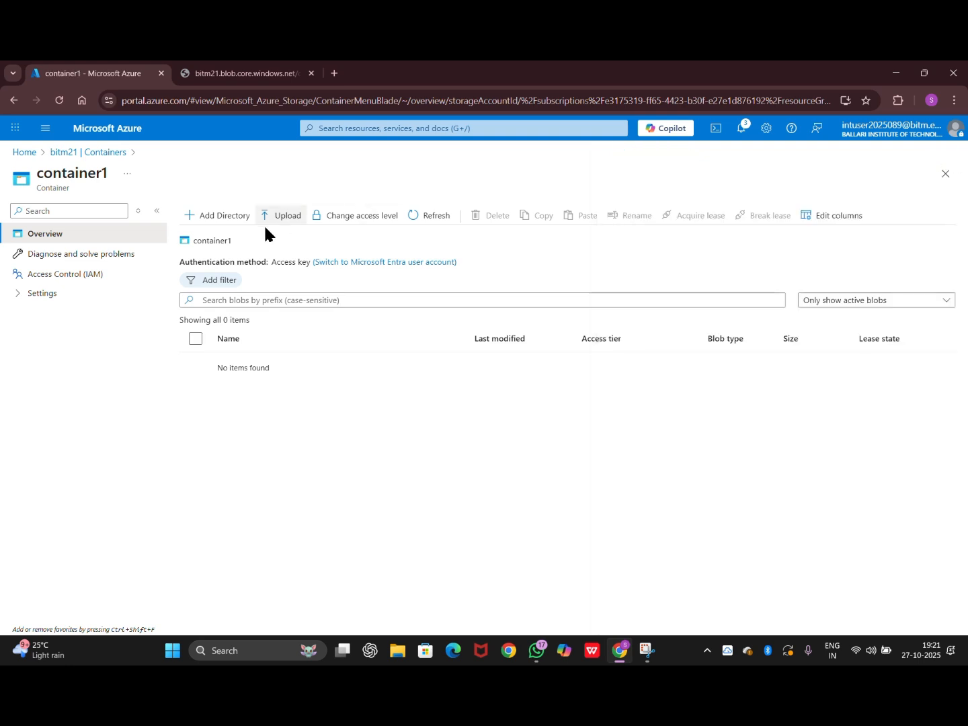
click(329, 219)
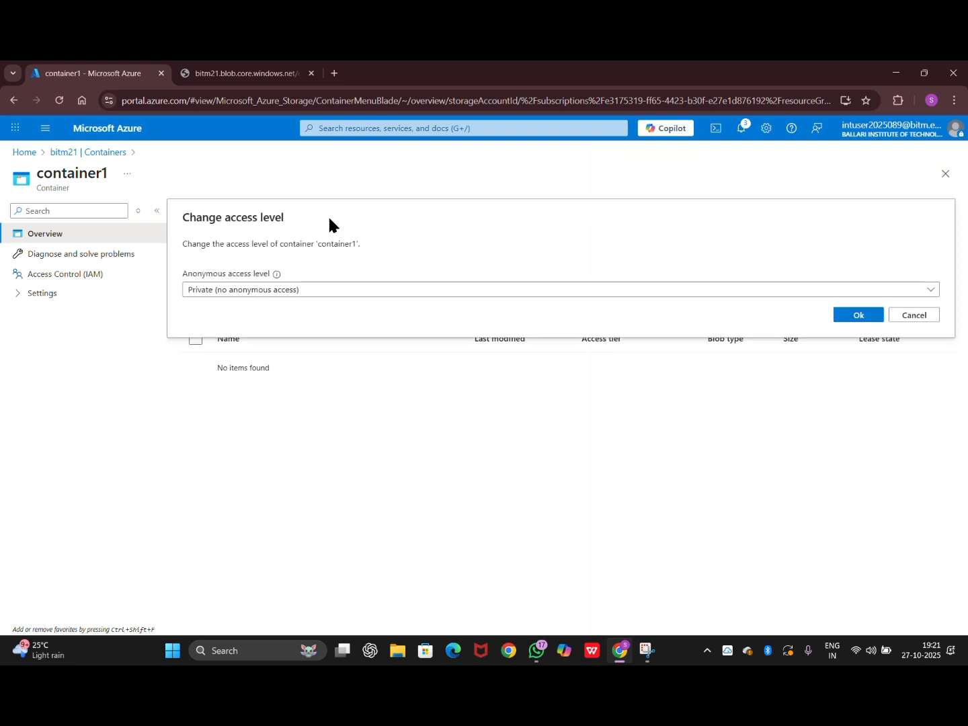
click(237, 290)
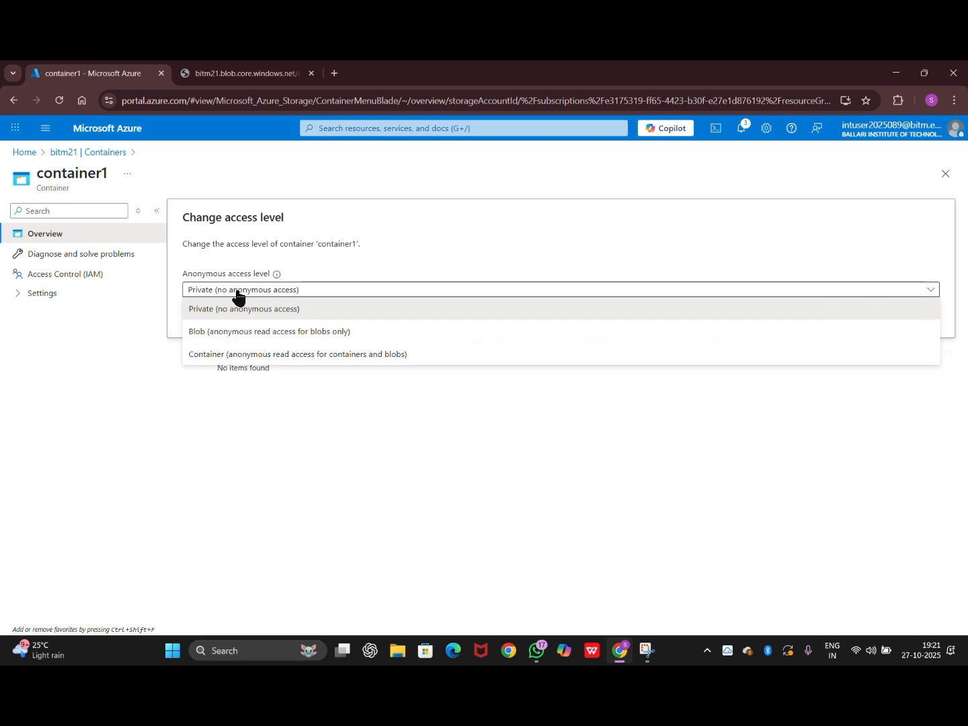
click(234, 356)
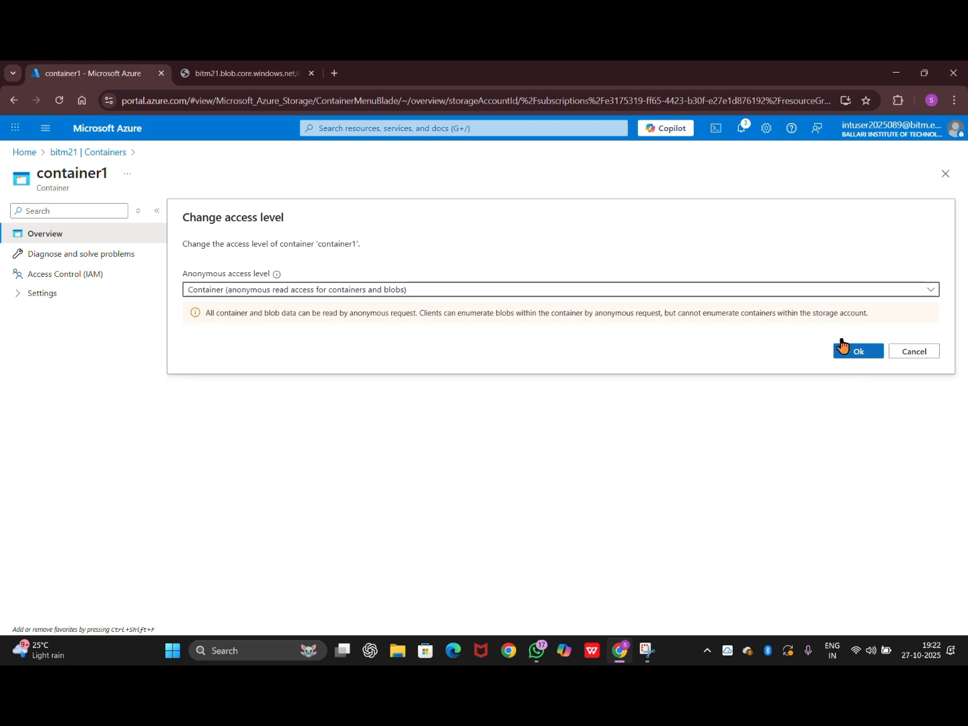
click(401, 290)
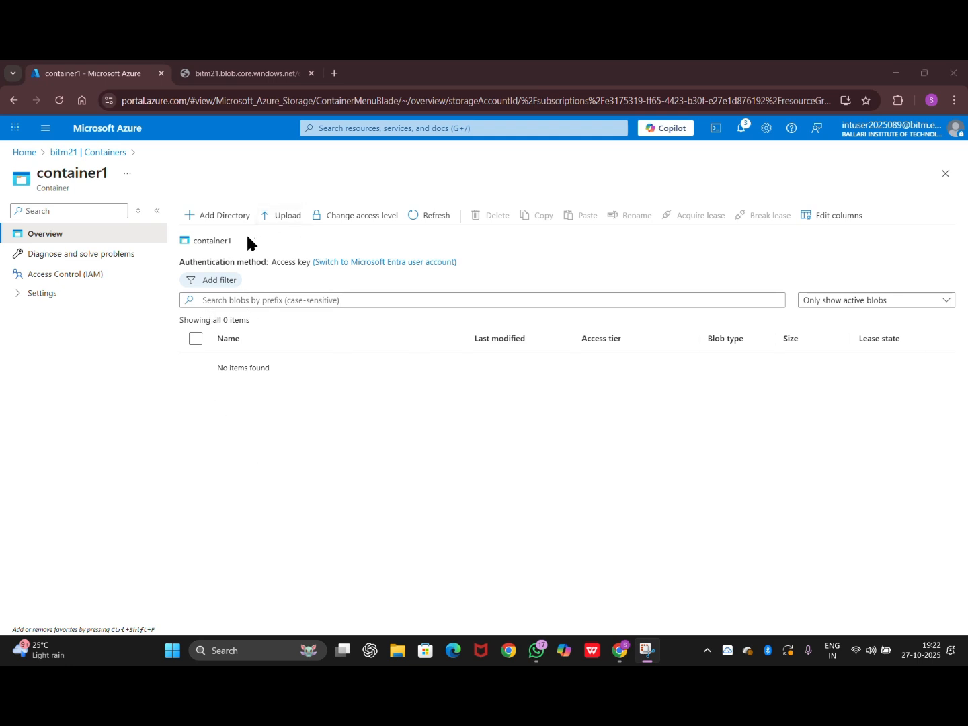
Upload the recent file image1 from the Downloads folder to container1 and close the upload form.
click(289, 215)
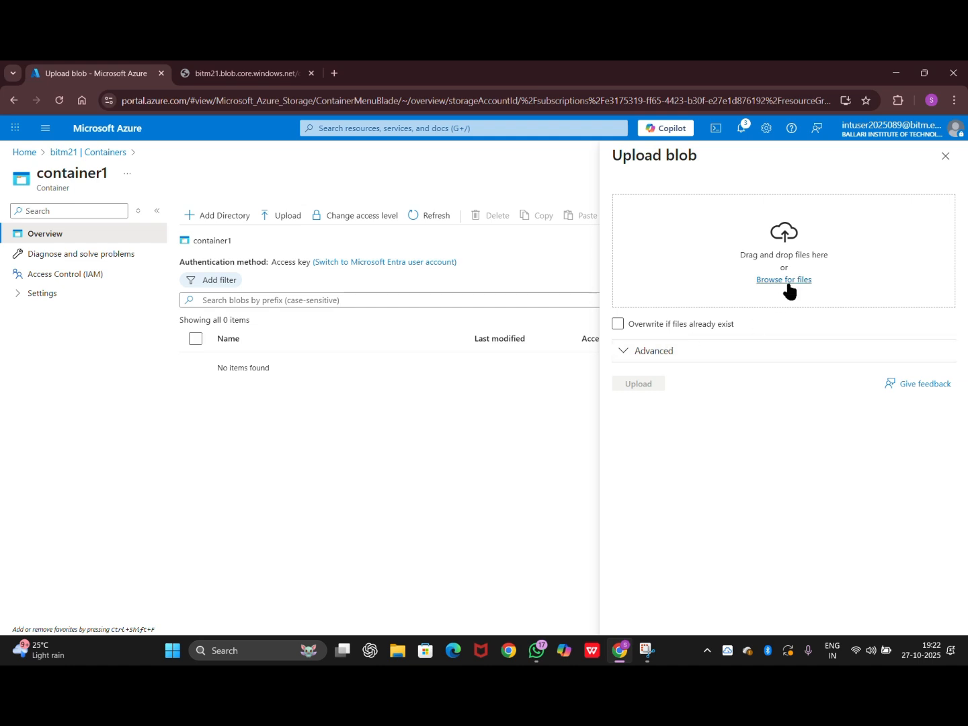
click(782, 279)
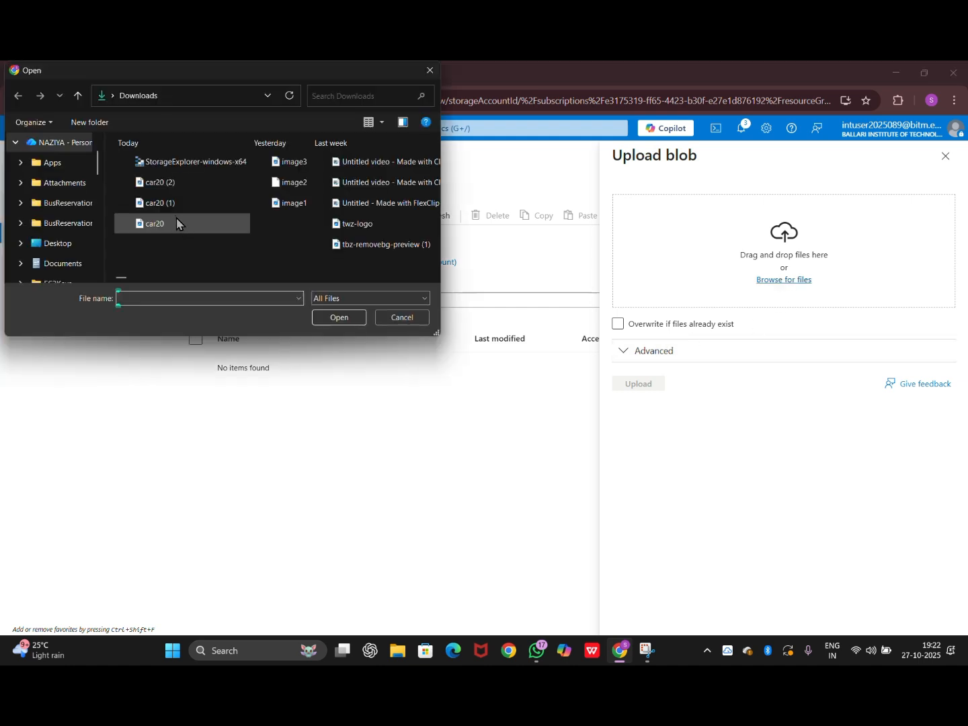
scroll(70, 190, up, 1)
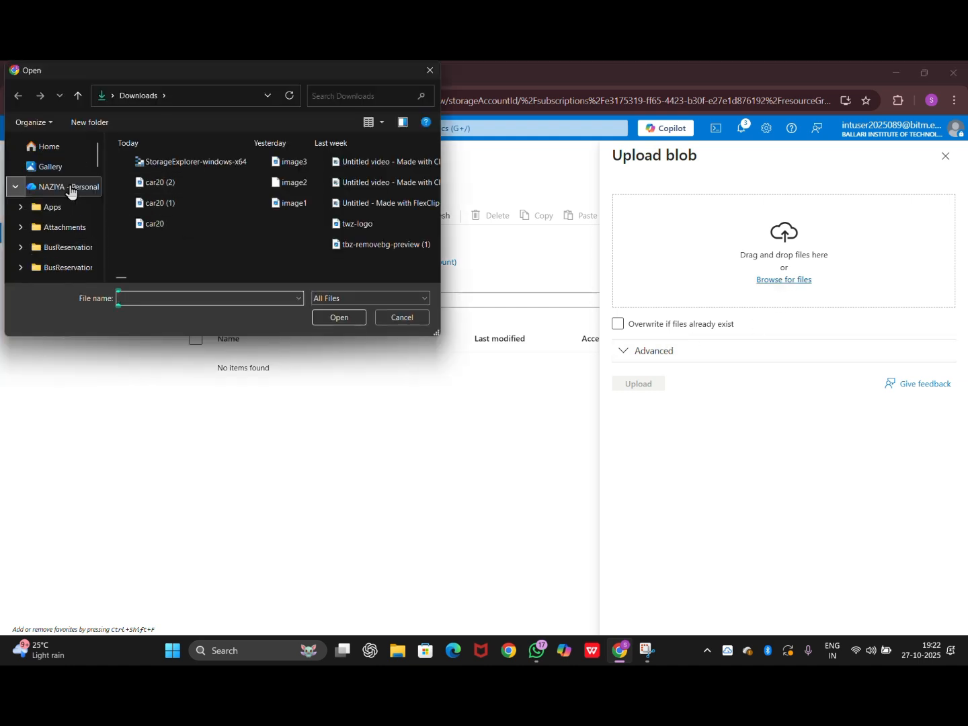
click(72, 152)
scroll(147, 218, down, 3)
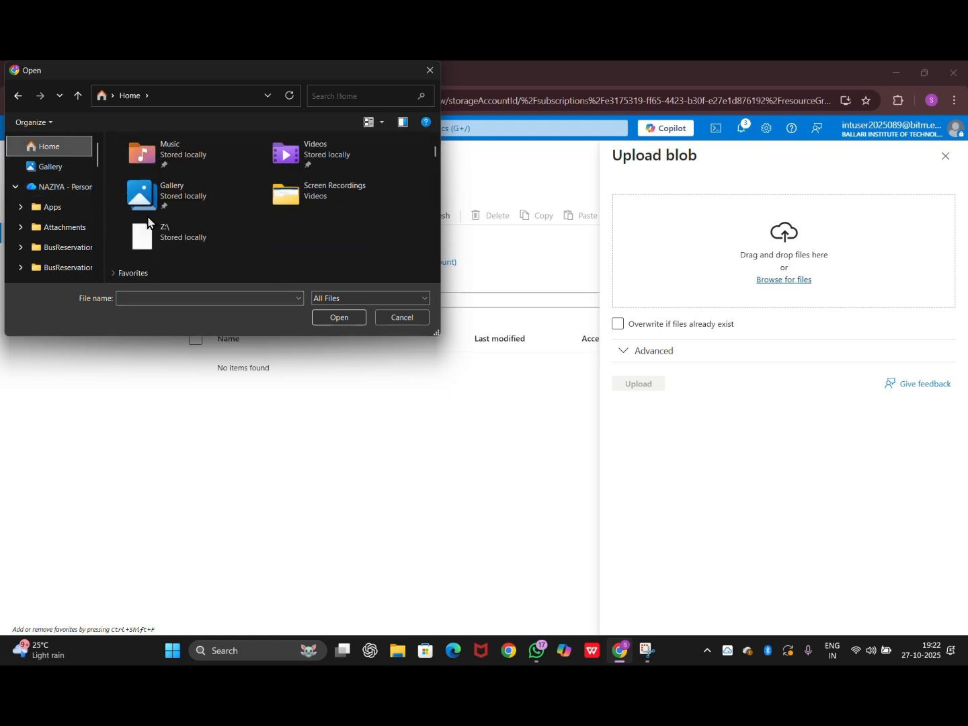
scroll(147, 217, down, 3)
click(202, 196)
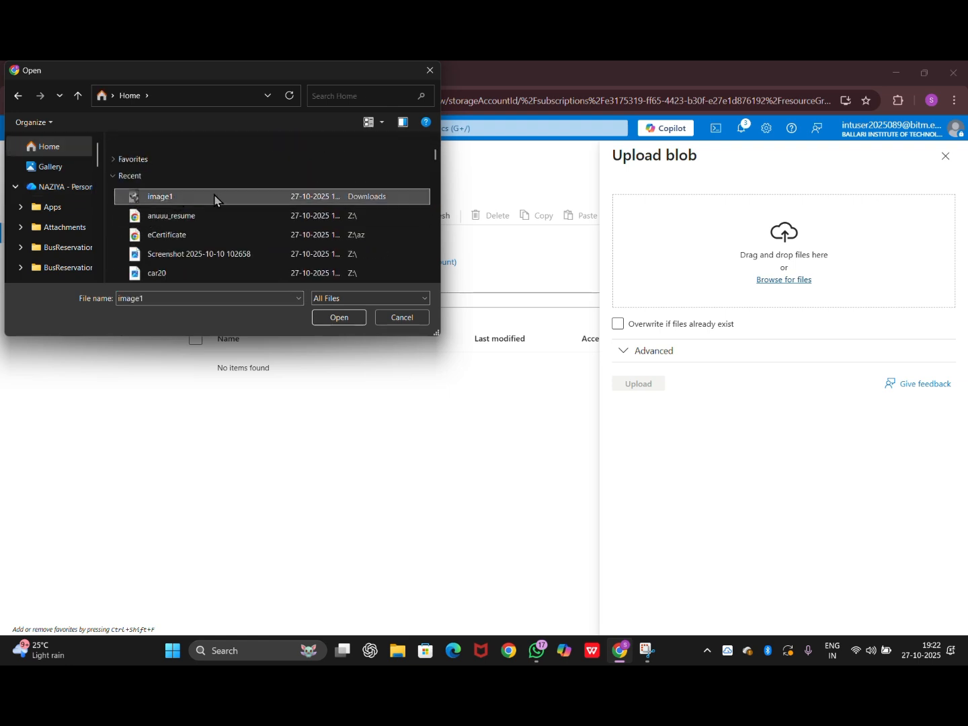
click(334, 322)
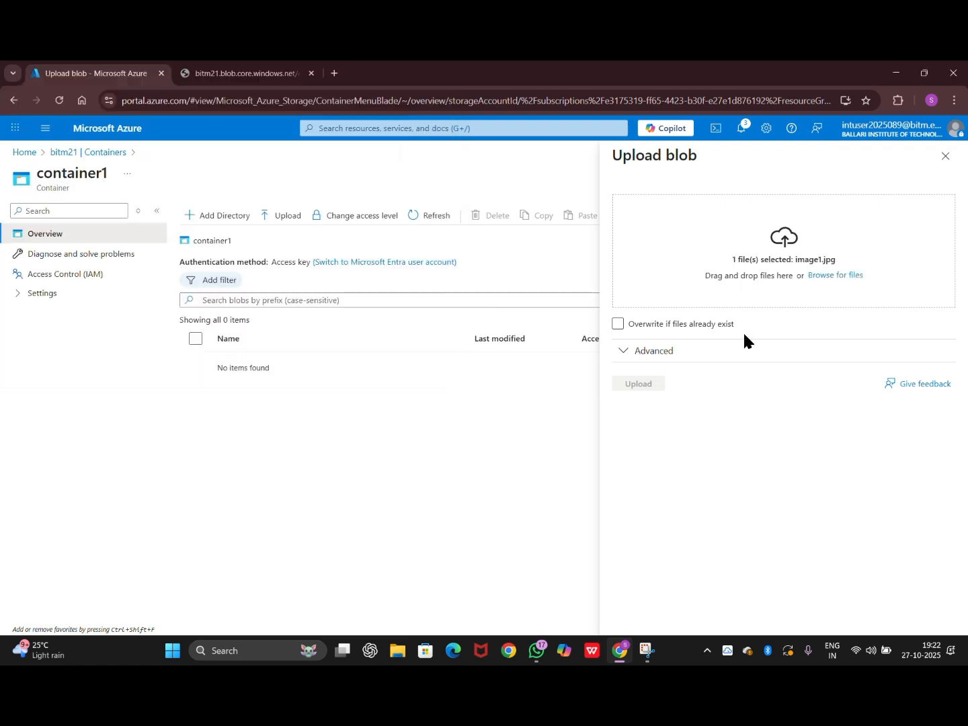
click(635, 388)
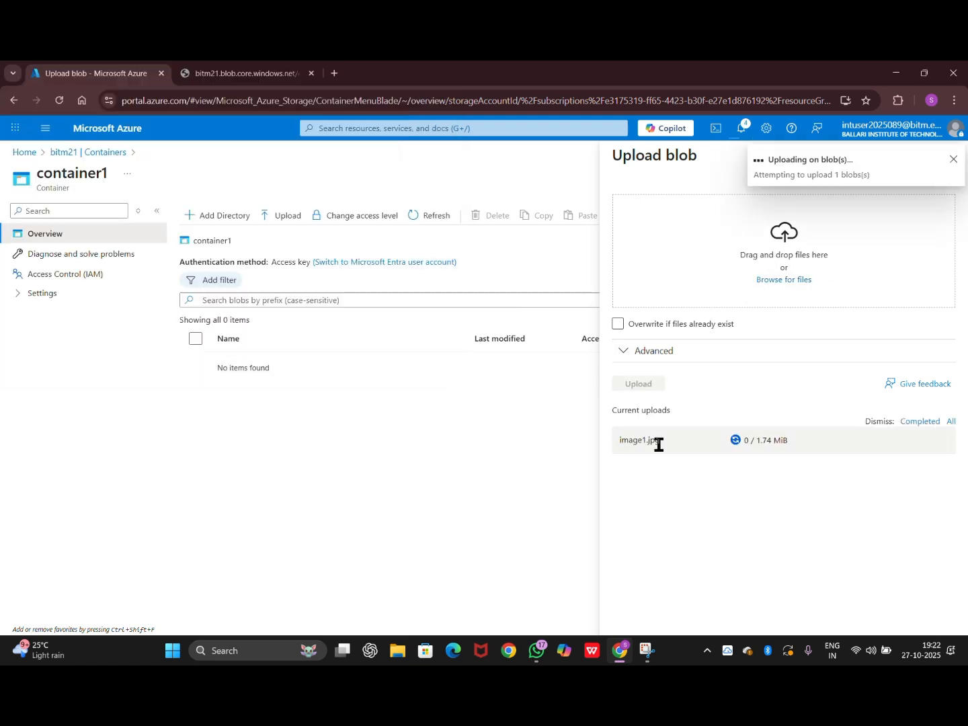
click(952, 160)
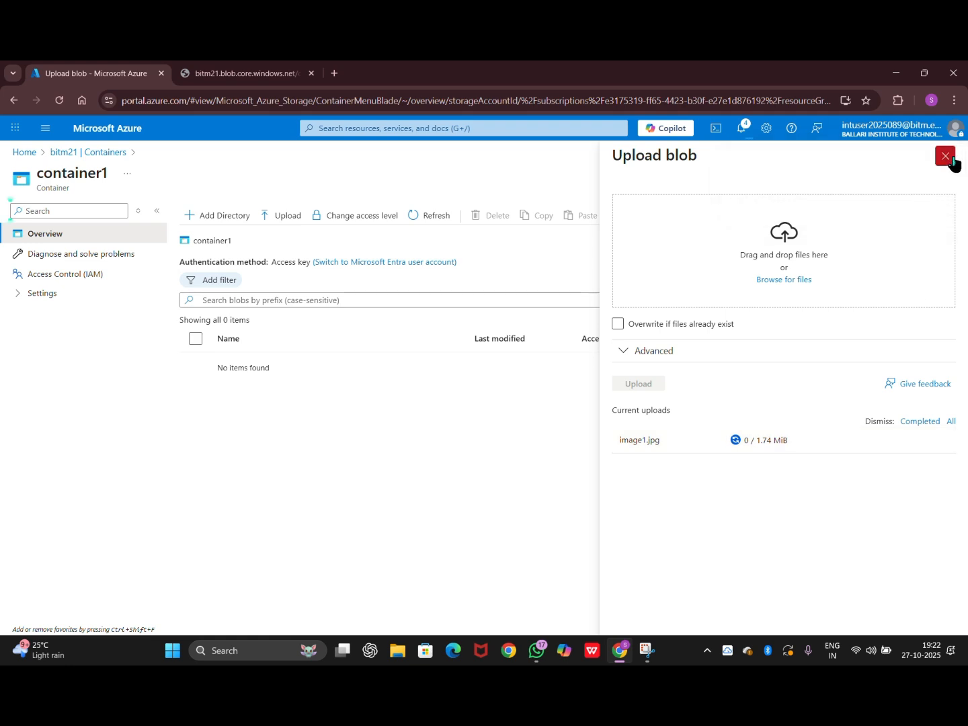
click(948, 163)
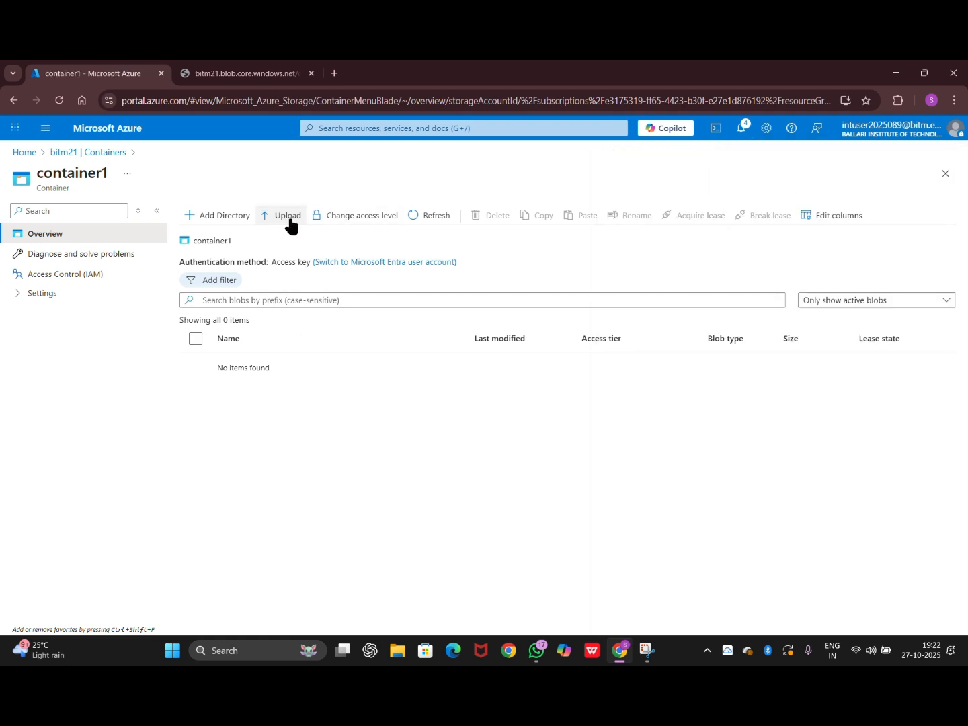
Refresh container1's blob list and check the upload's progress in the notifications.
click(435, 215)
click(740, 129)
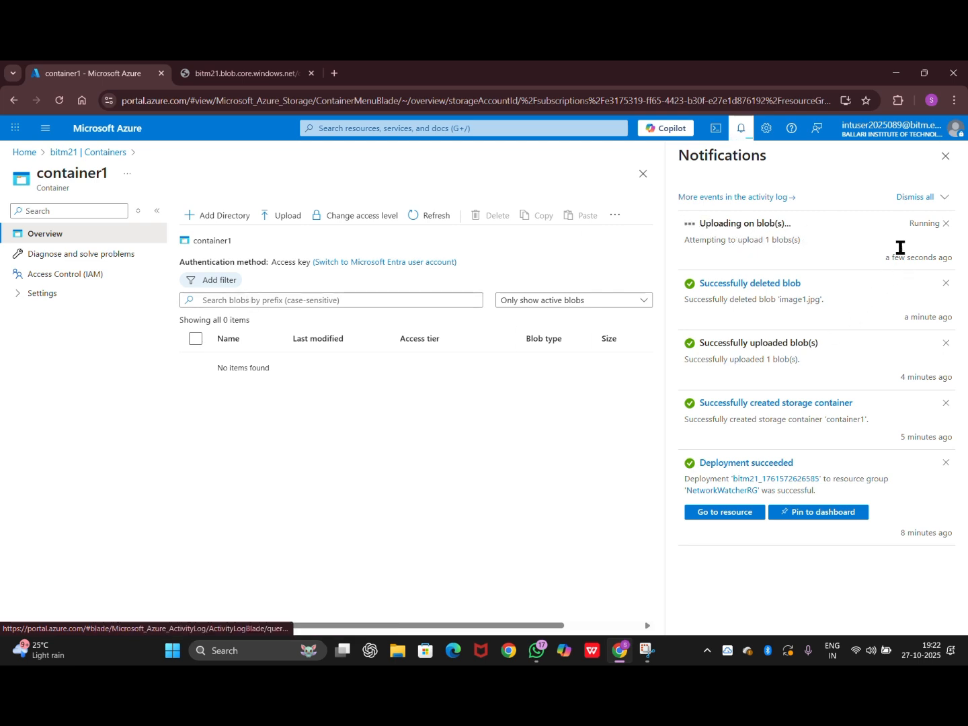
click(945, 158)
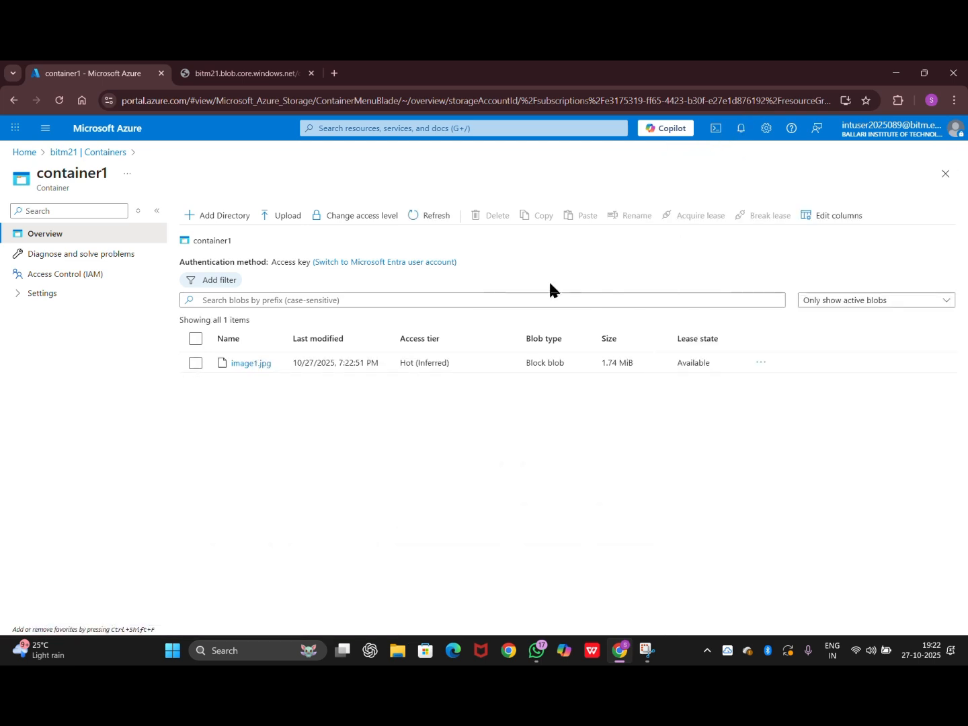
Copy image1.jpg's URL from its details, open it in a fresh browser tab, read the response and close the tab.
click(247, 367)
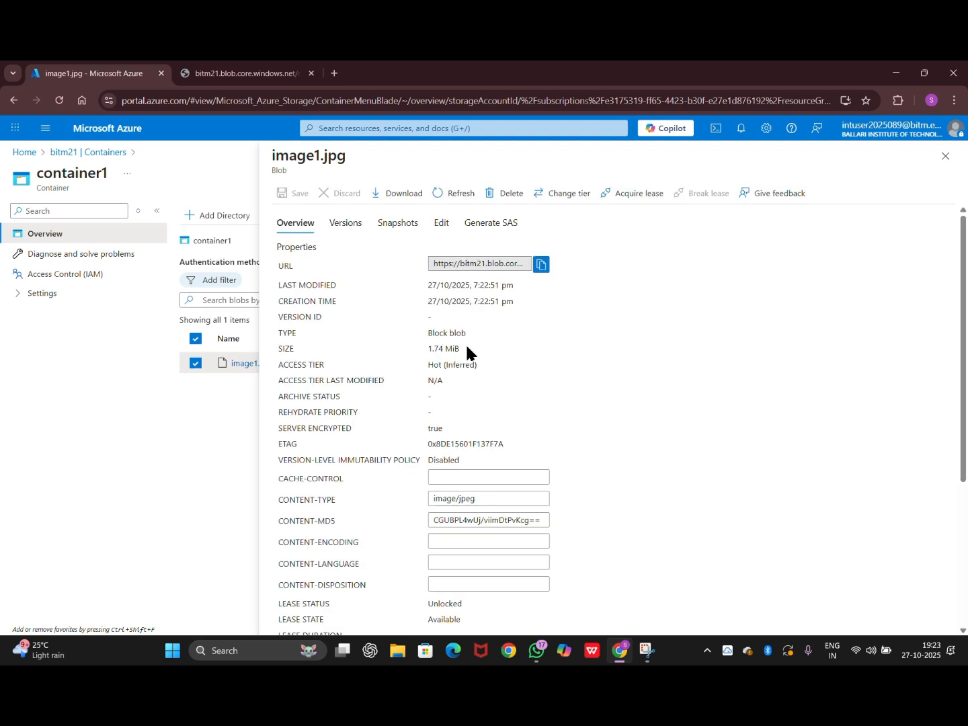
click(541, 264)
click(312, 73)
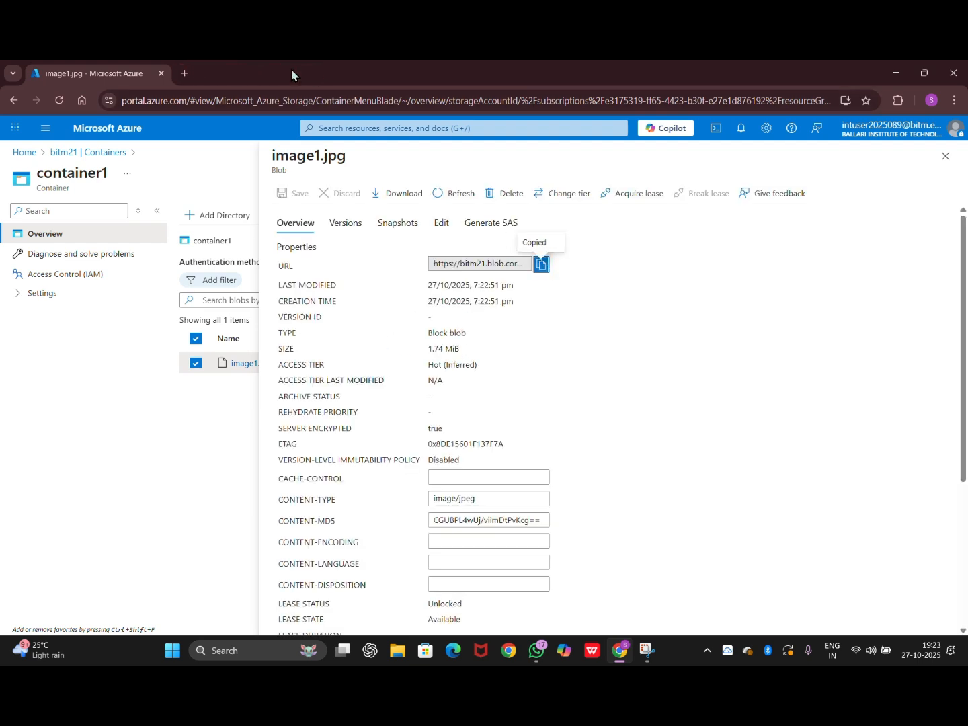
click(190, 69)
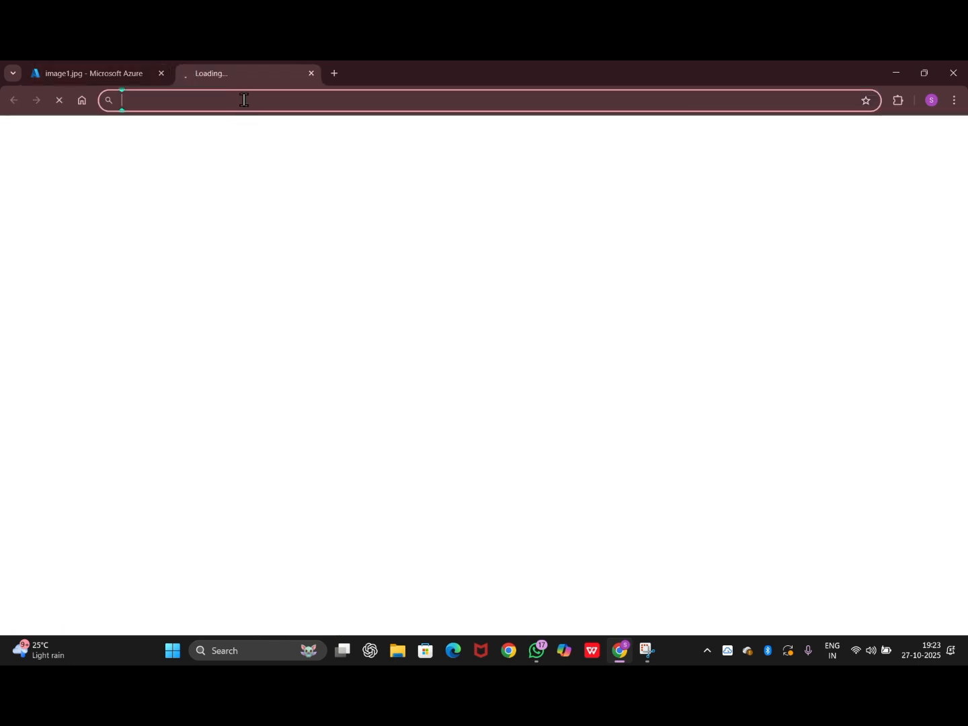
key(ctrl+v)
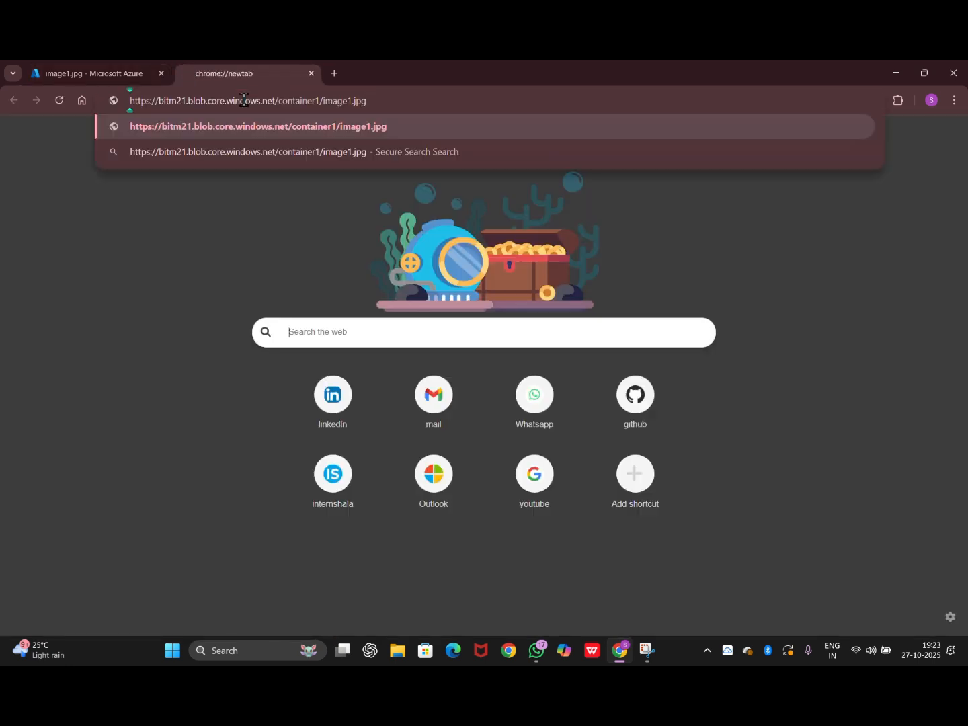
key(Return)
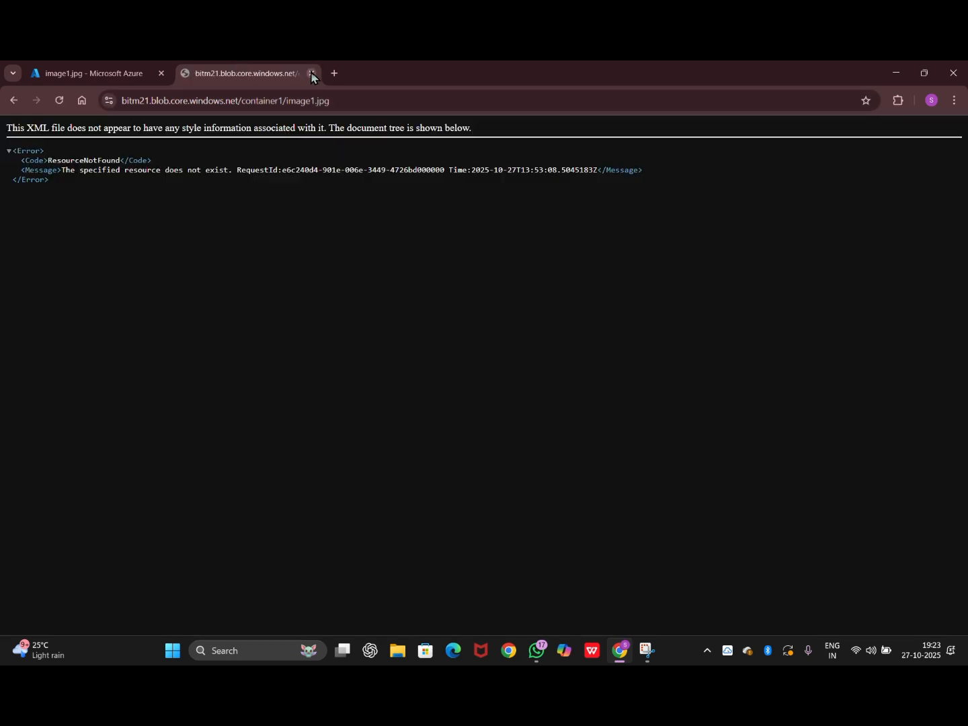
scroll(308, 182, up, 3)
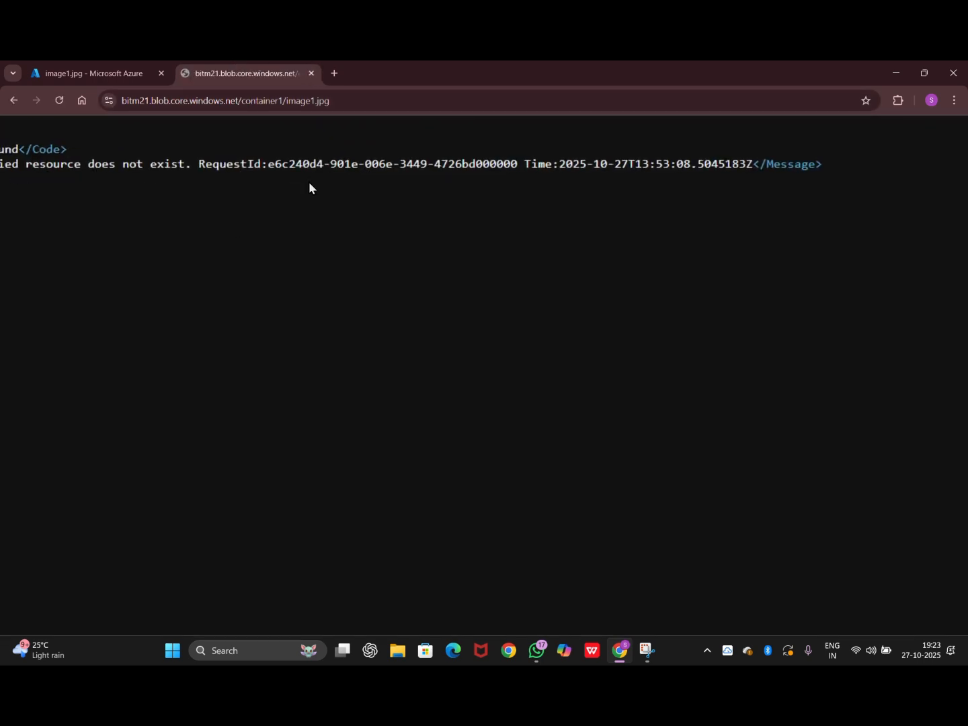
scroll(308, 182, down, 3)
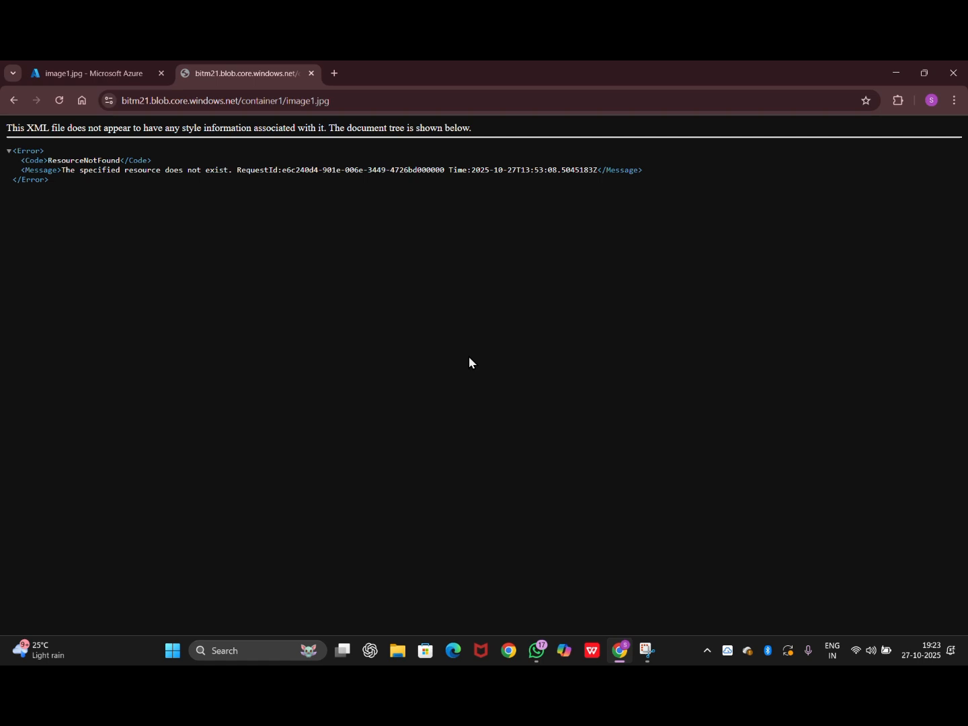
click(311, 73)
Review image1.jpg's properties, metadata and blob tags in the Azure portal and close its details.
scroll(498, 397, down, 5)
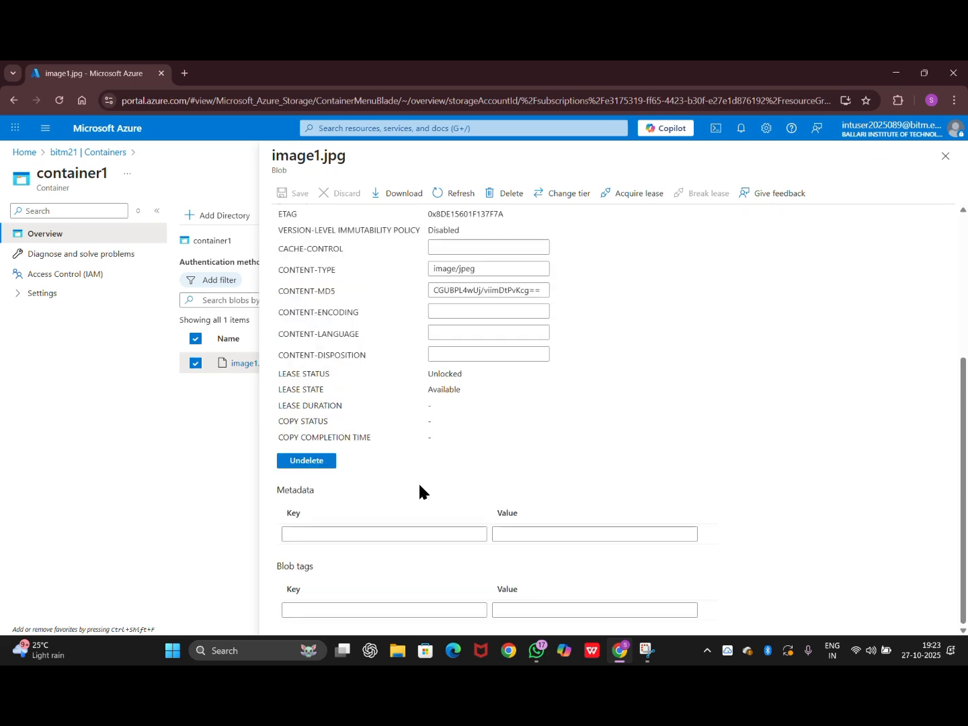
scroll(685, 316, up, 5)
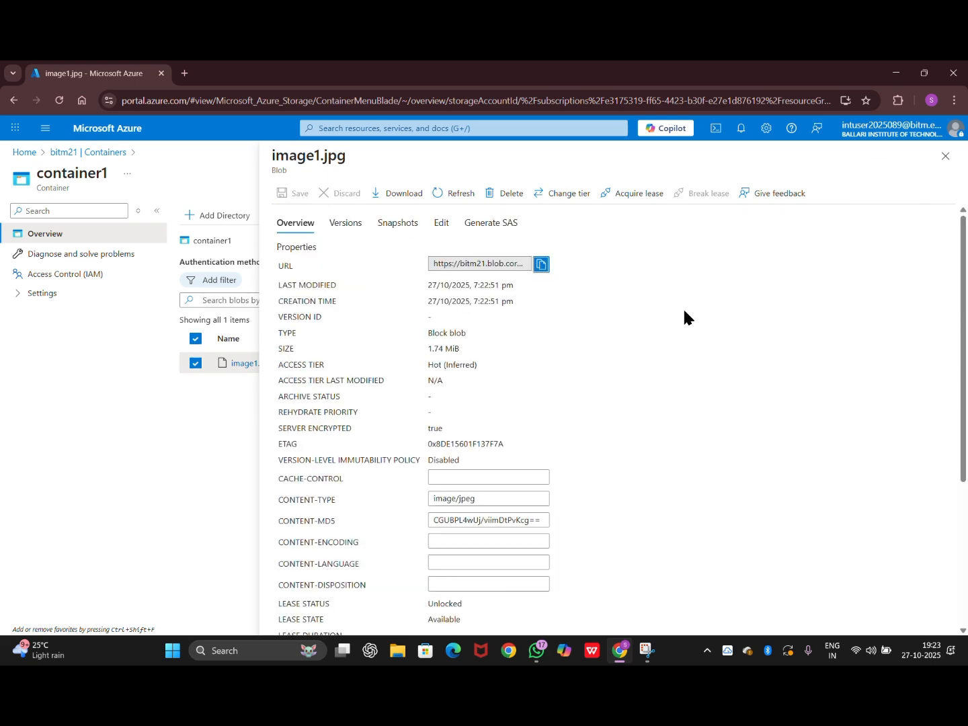
click(944, 159)
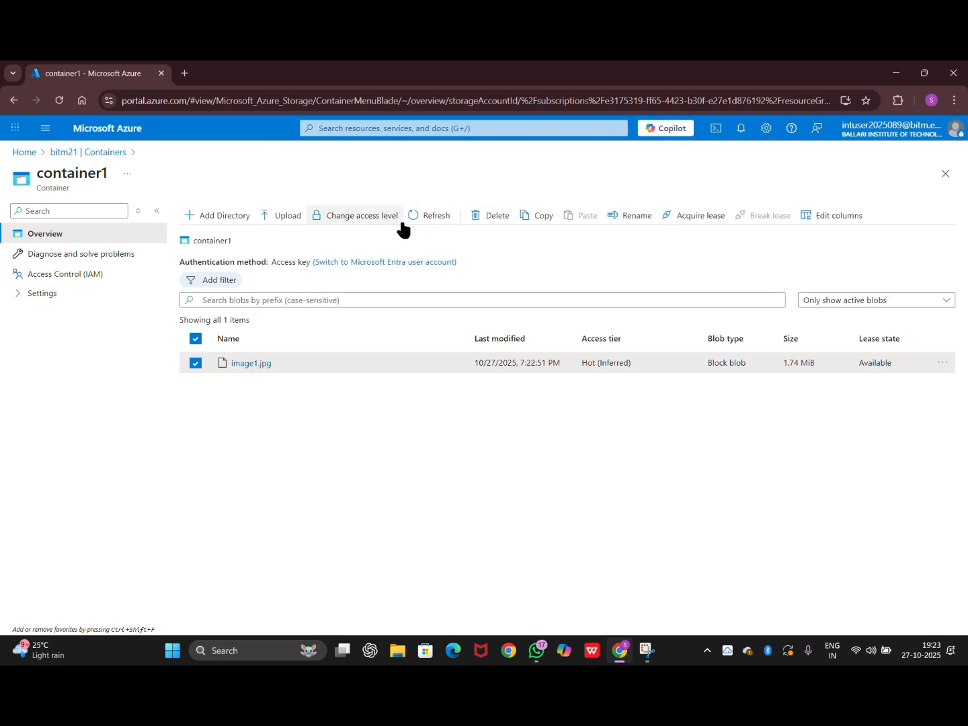
Change container1's anonymous access level to Blob (anonymous read access for blobs only).
click(350, 223)
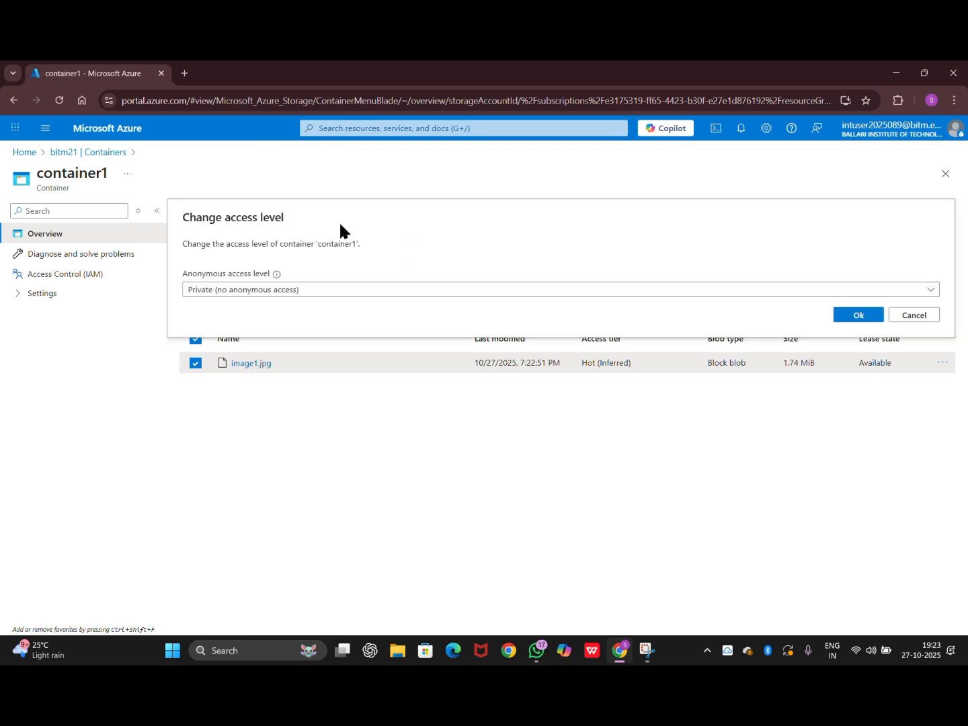
click(289, 291)
click(251, 329)
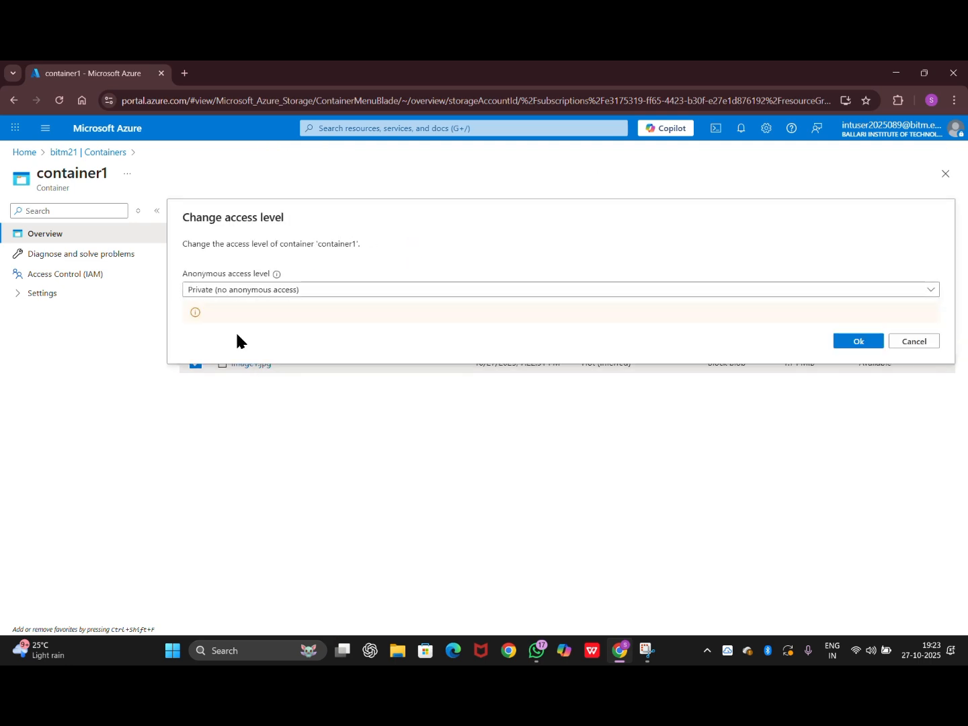
click(858, 353)
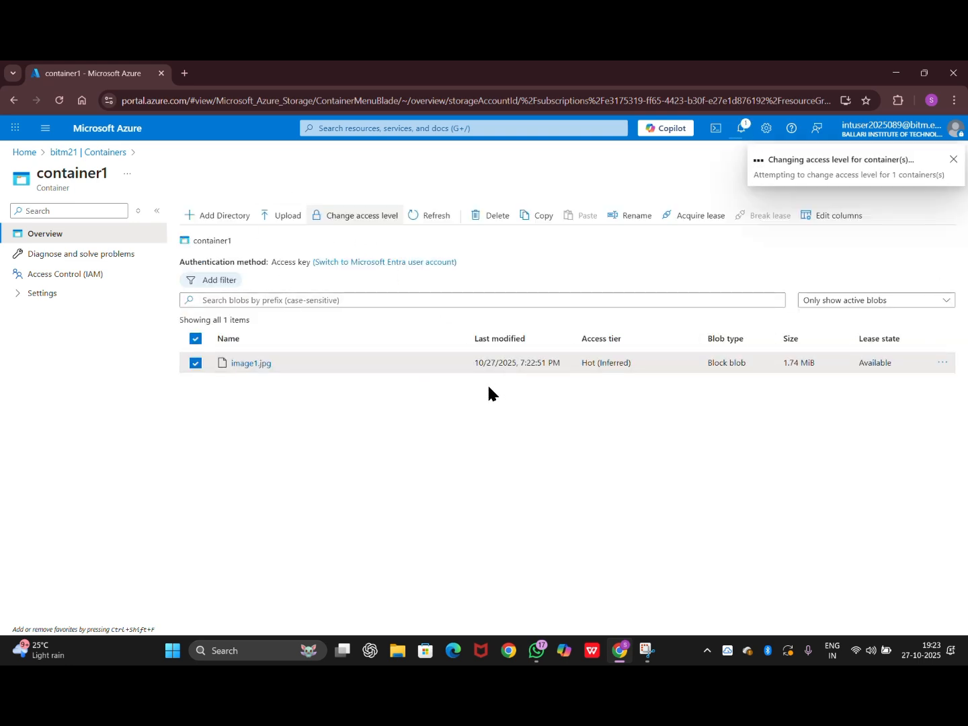
click(247, 364)
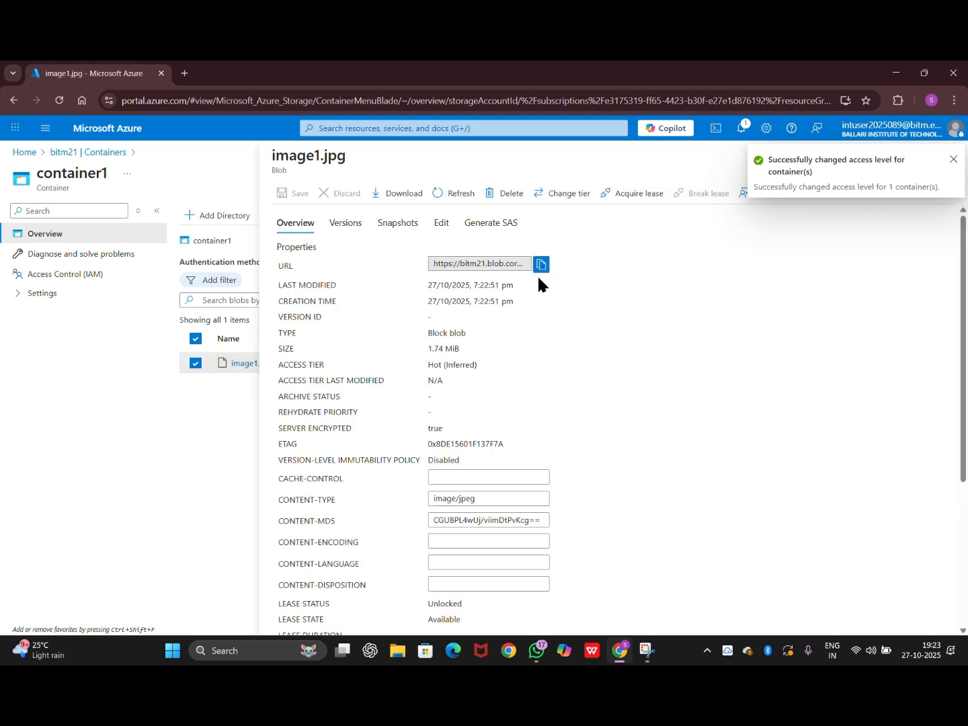
click(540, 265)
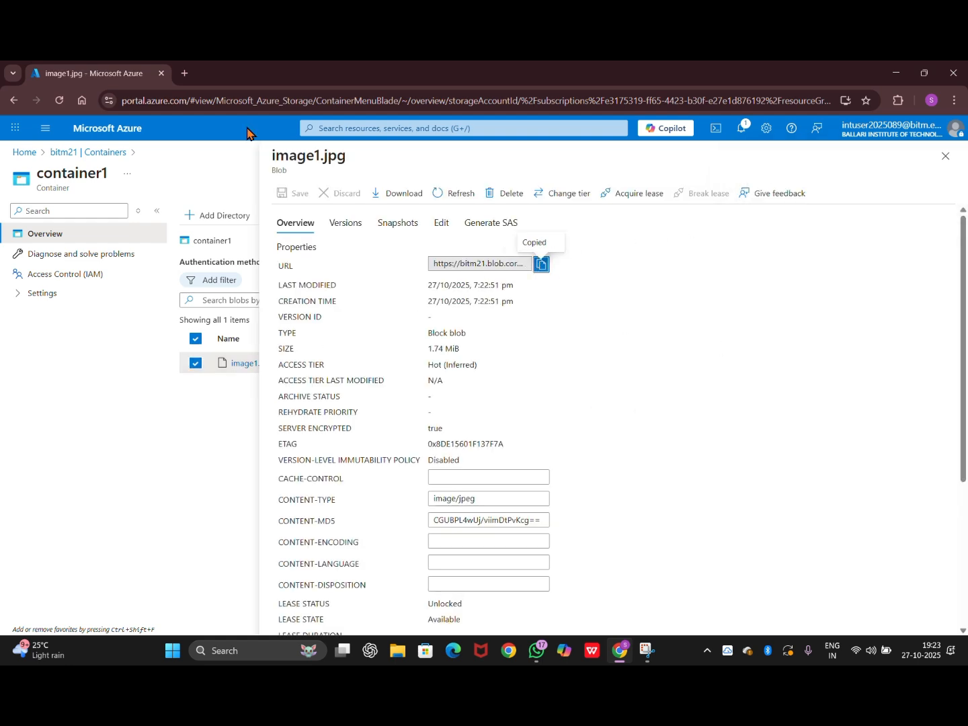
click(184, 74)
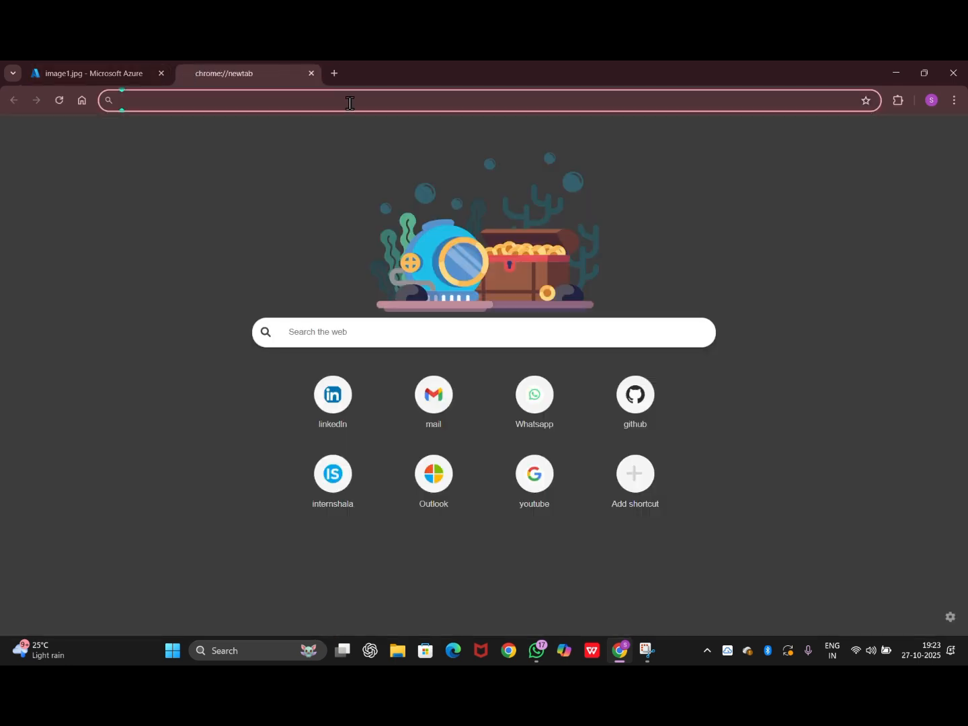
key(ctrl+v)
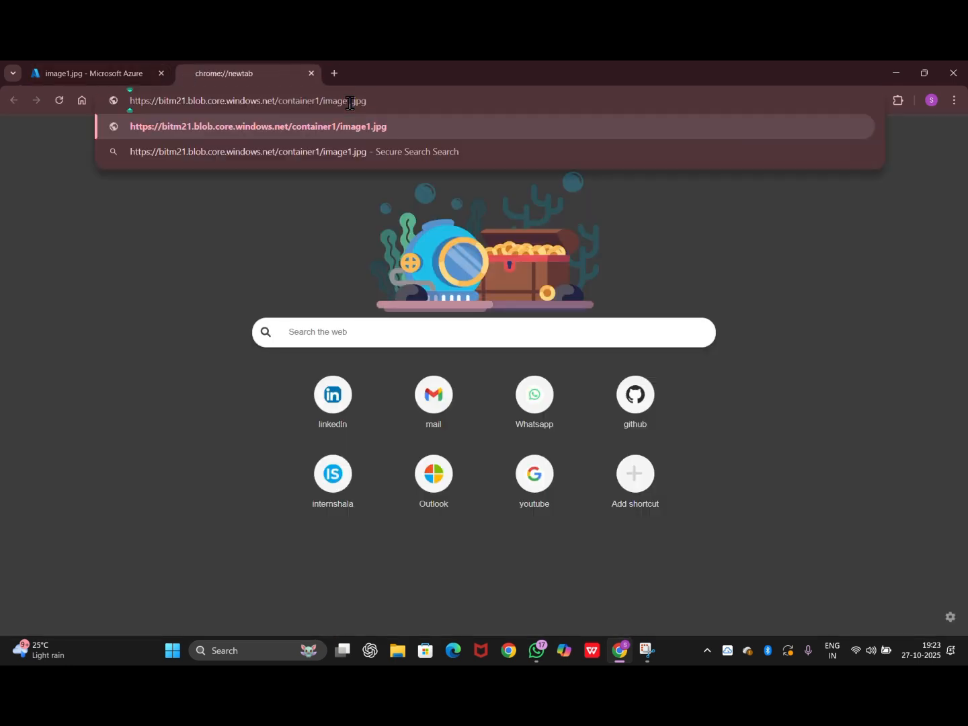
key(Return)
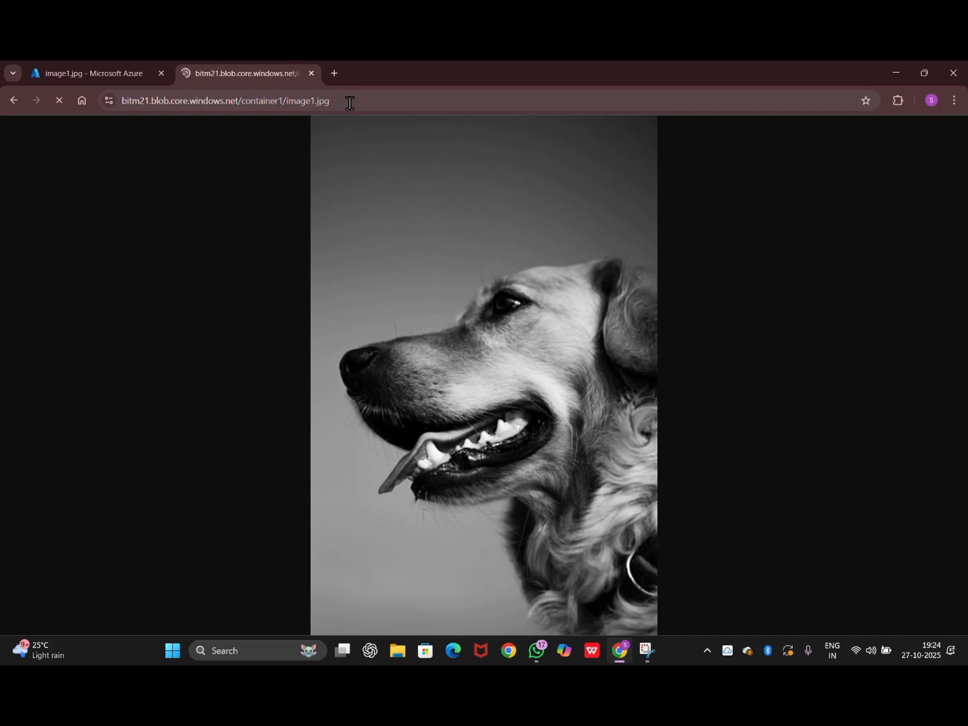
View the dog image from image1.jpg's URL at full and fitted size, compare with the portal details, and close the image tab.
click(491, 307)
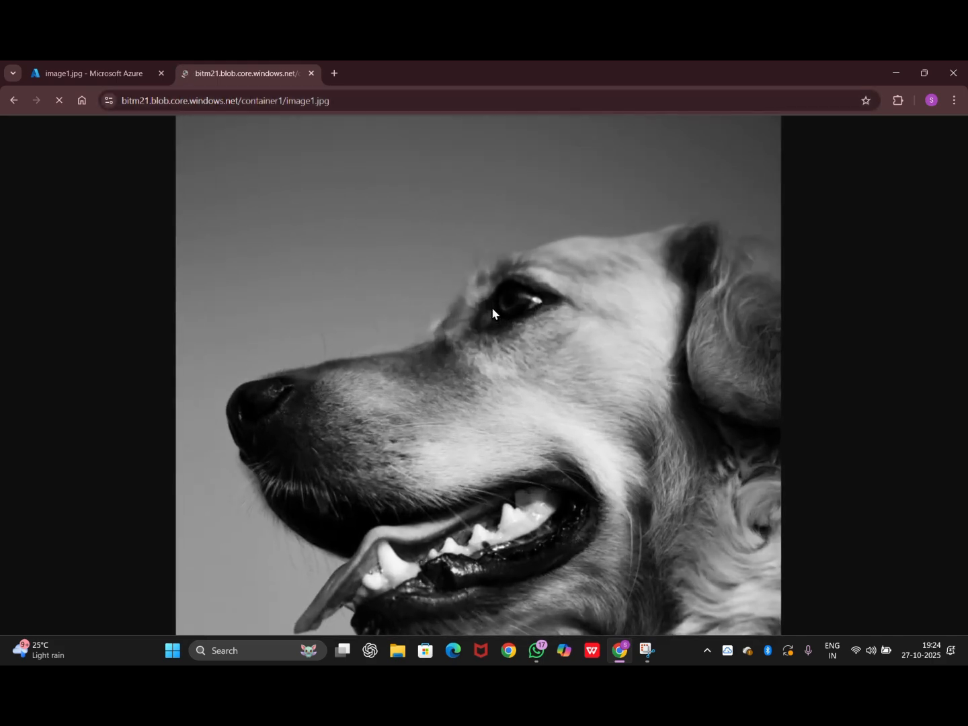
scroll(500, 413, down, 3)
click(499, 413)
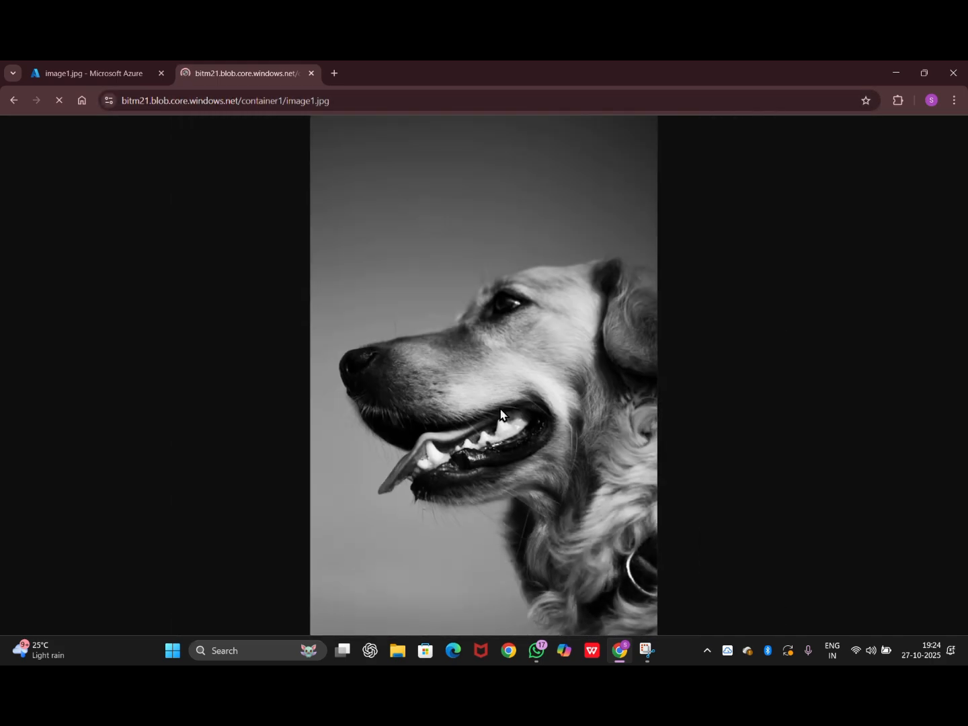
click(128, 69)
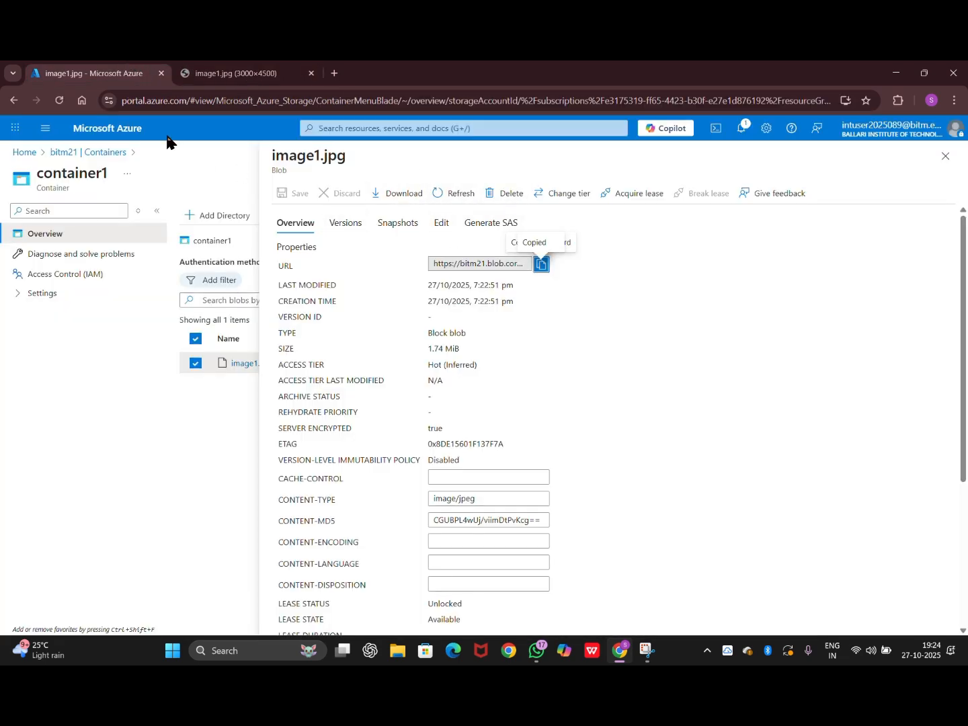
click(221, 68)
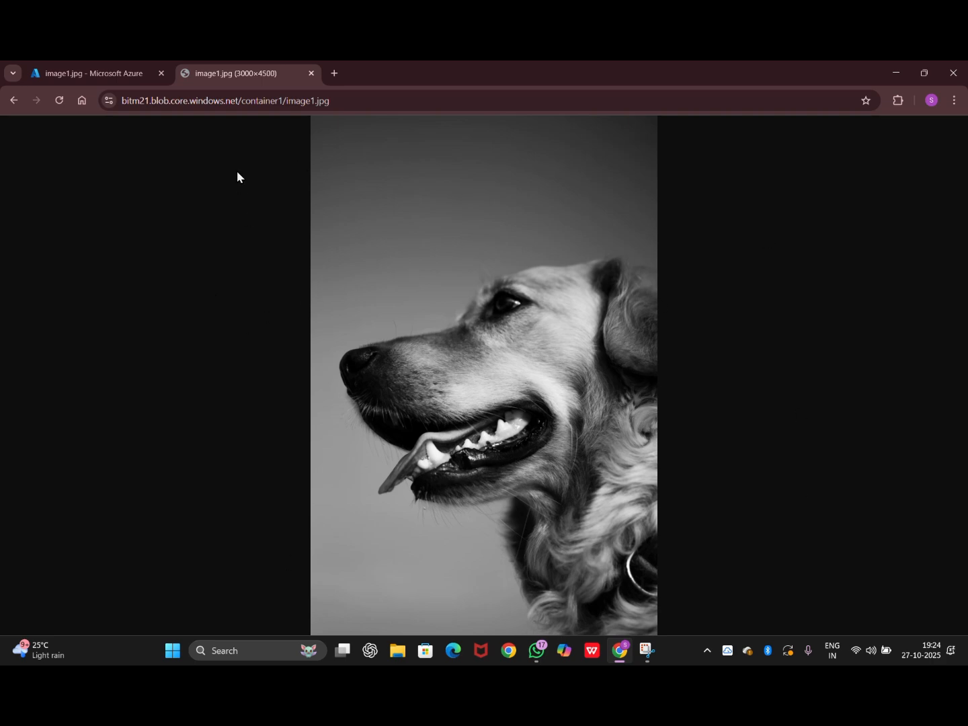
click(134, 67)
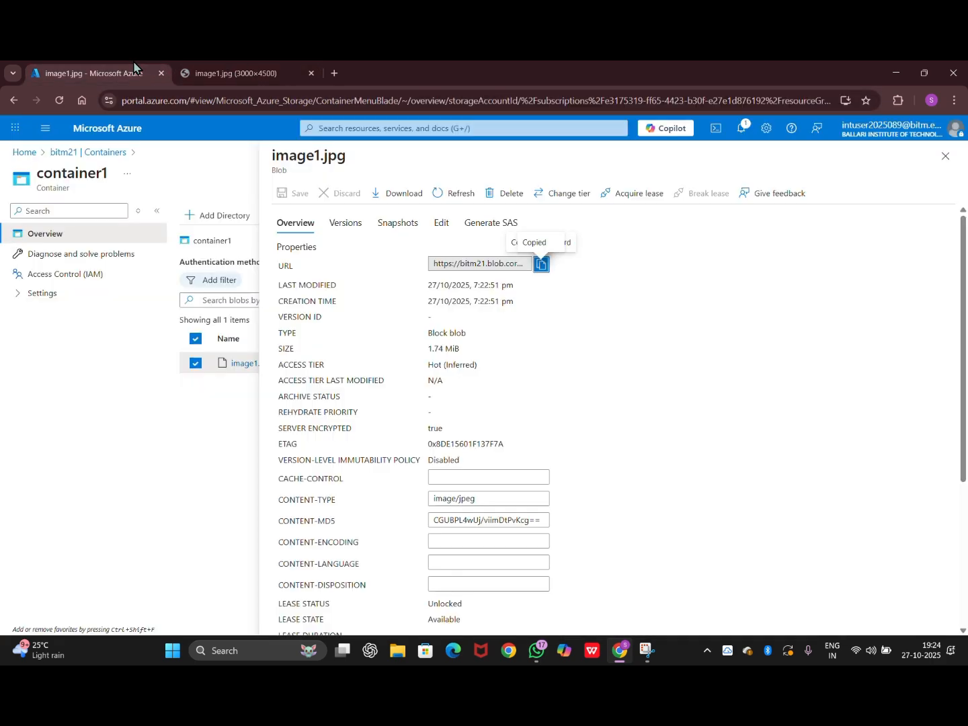
click(311, 74)
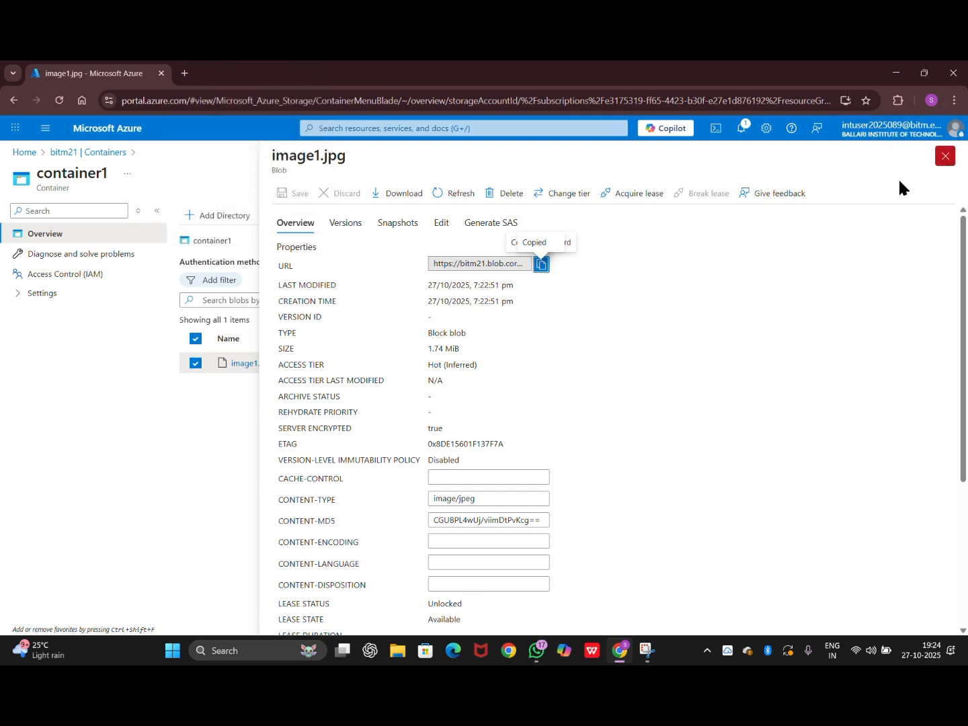
Close image1.jpg's details and review the anonymous access level options for container1 without changing the setting.
scroll(498, 433, down, 3)
scroll(496, 434, up, 3)
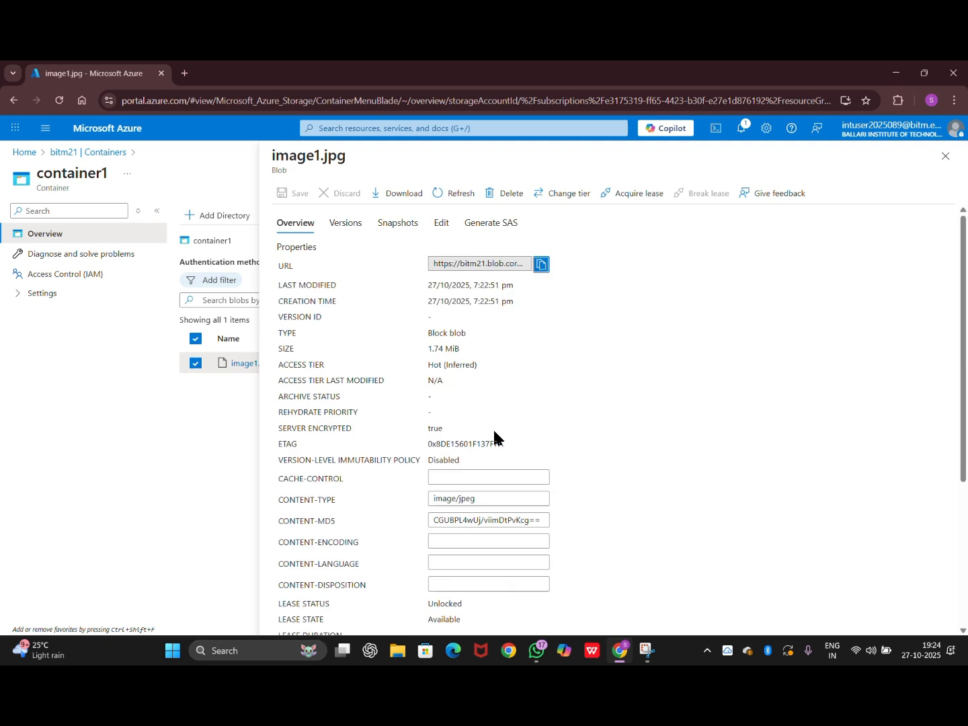
click(945, 156)
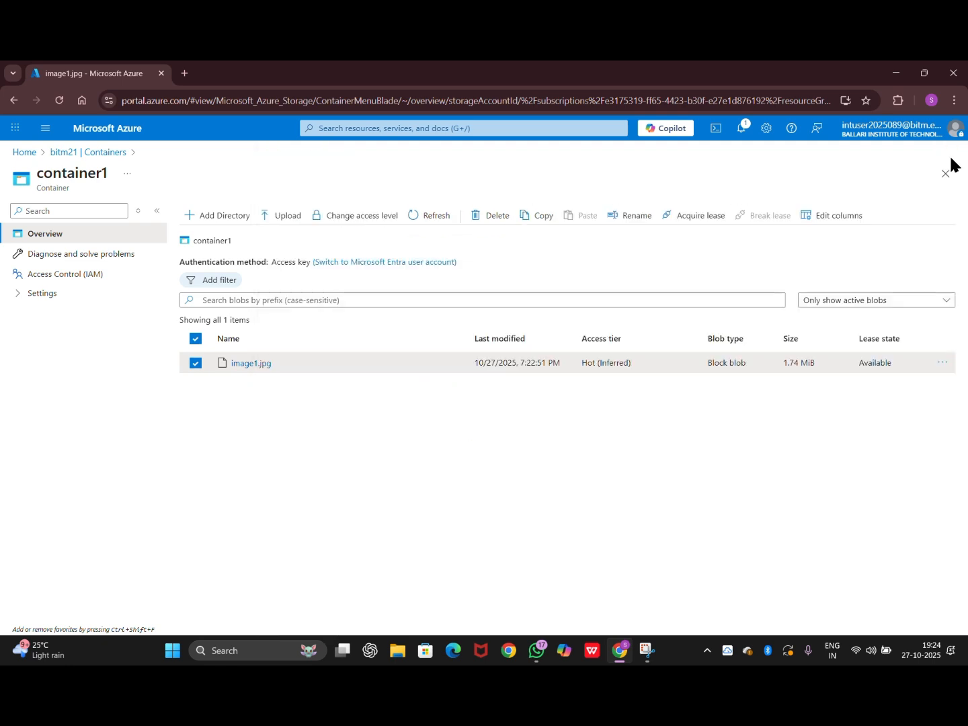
click(356, 217)
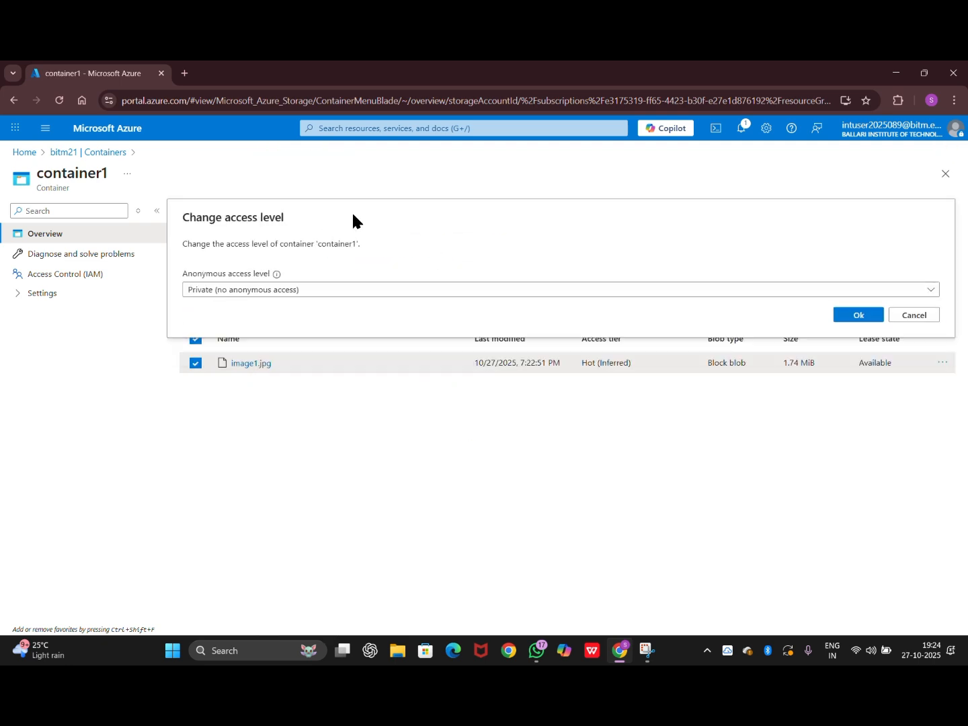
click(262, 291)
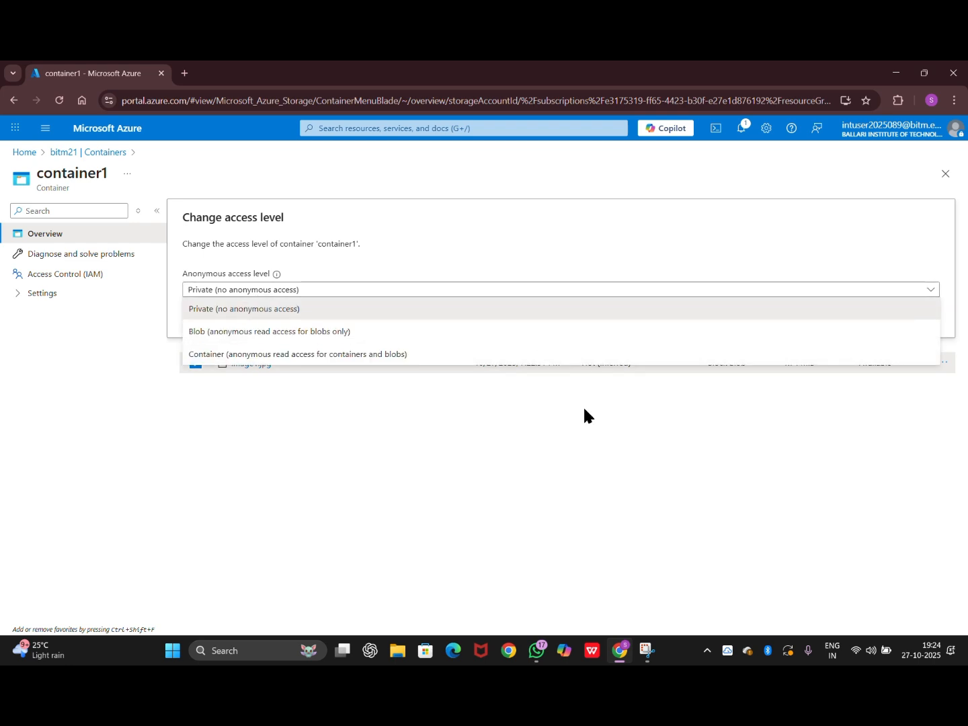
click(564, 452)
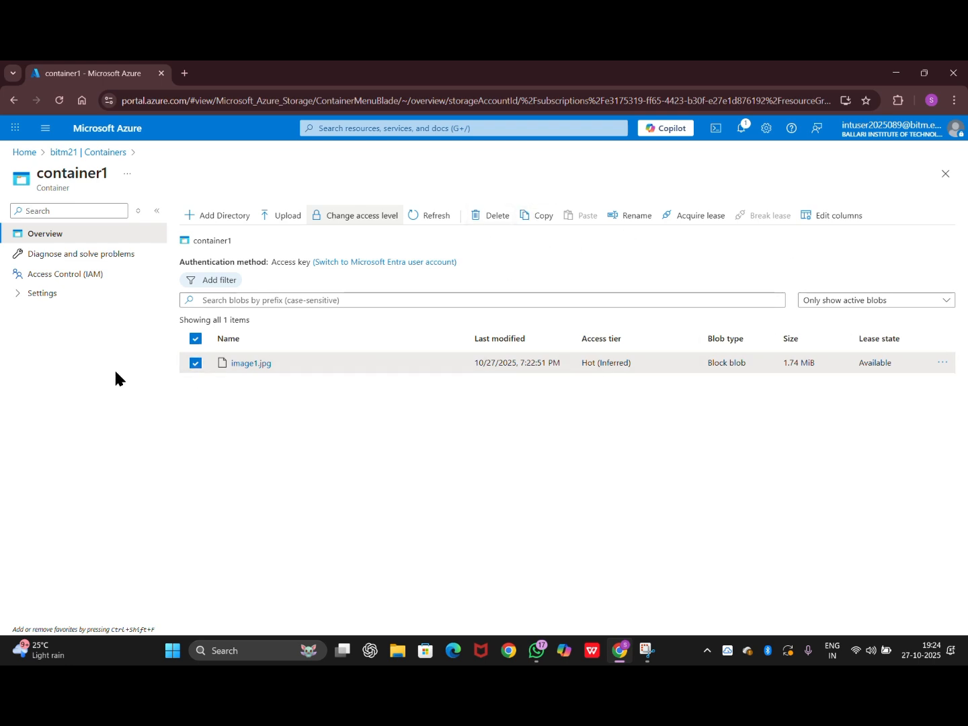
Delete the image1.jpg blob from container1 without including its snapshots, and close its details.
click(261, 367)
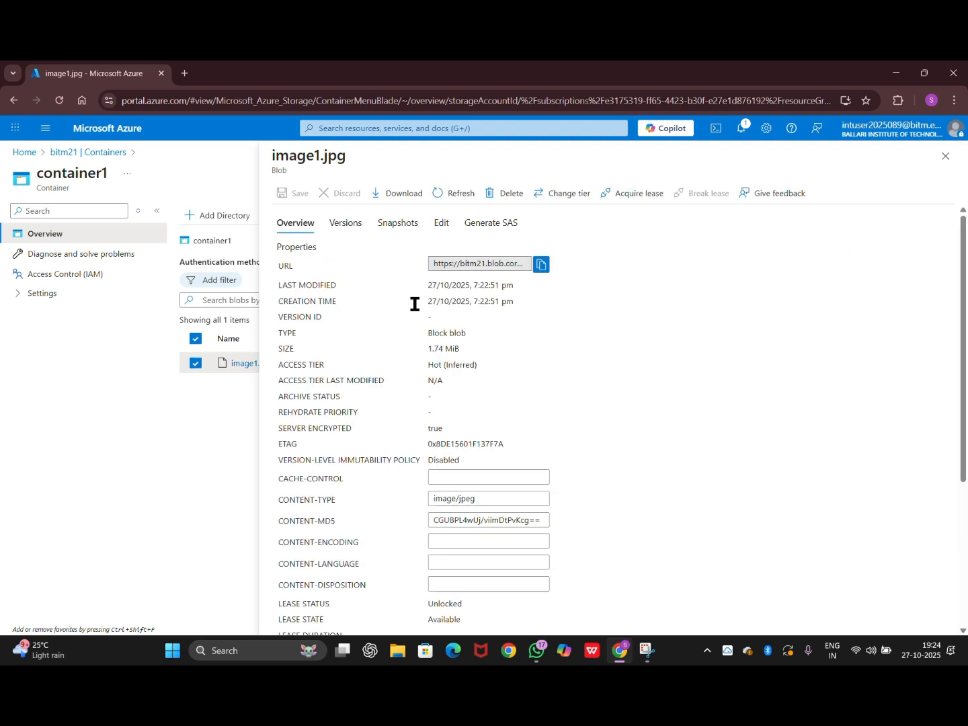
click(487, 202)
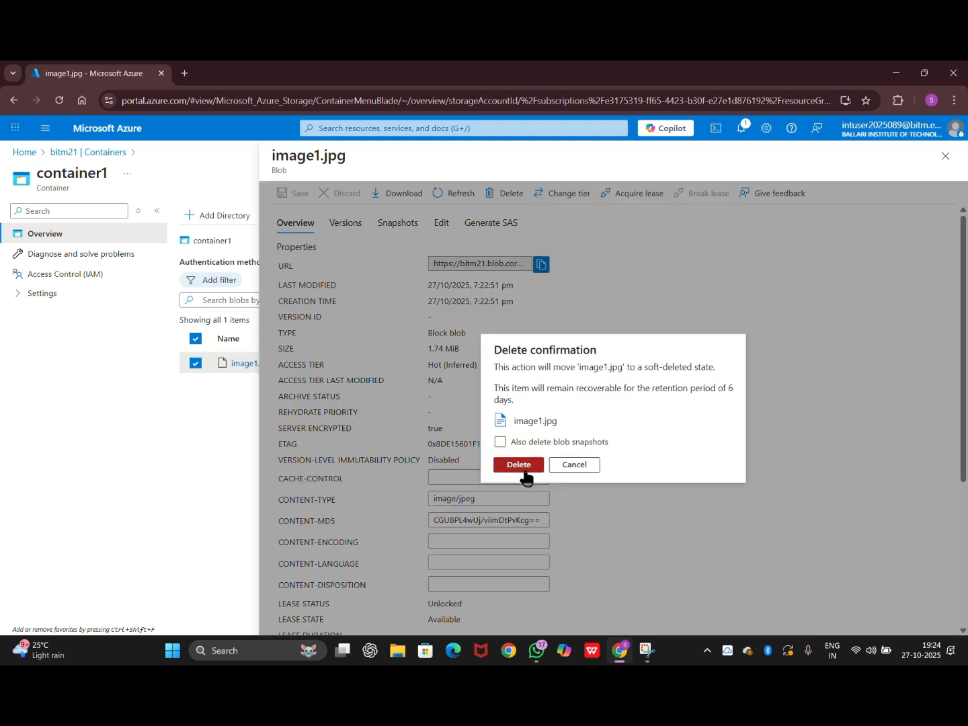
click(515, 463)
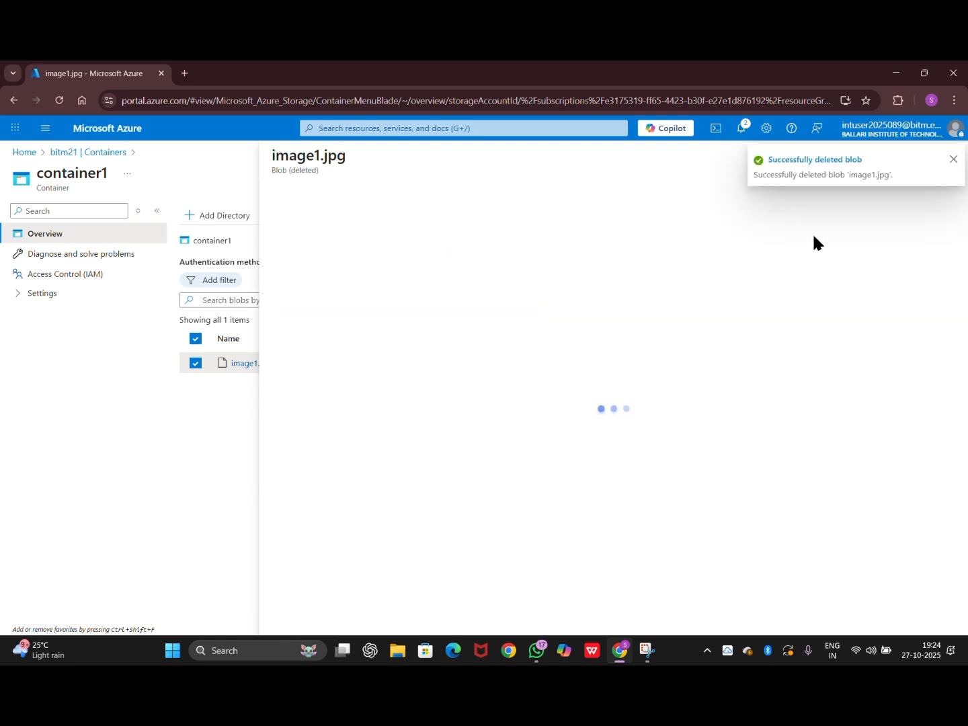
click(951, 160)
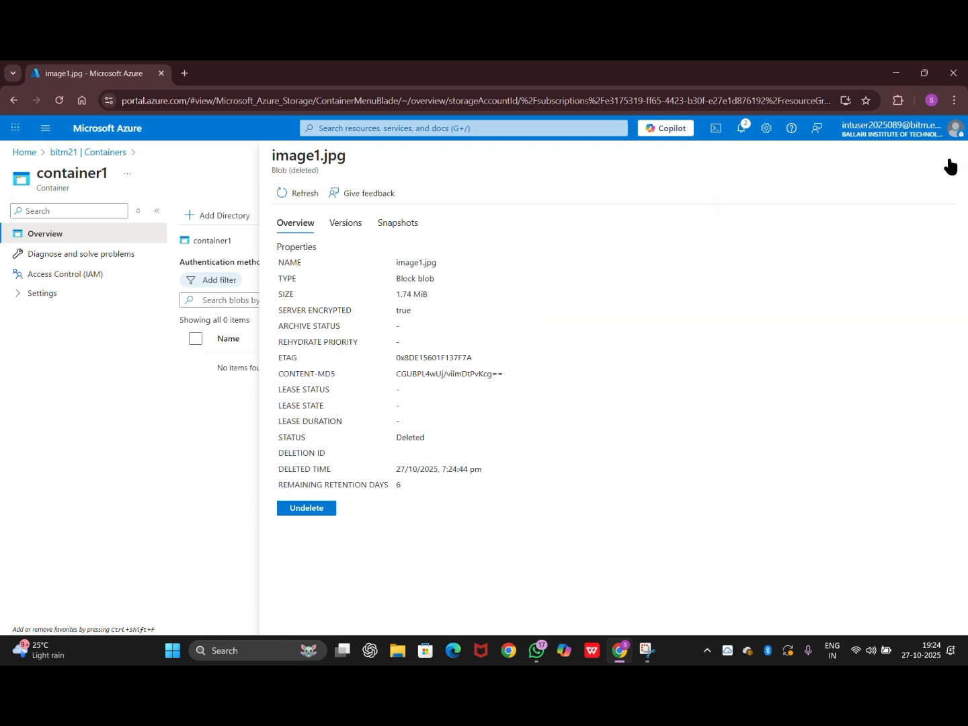
click(945, 157)
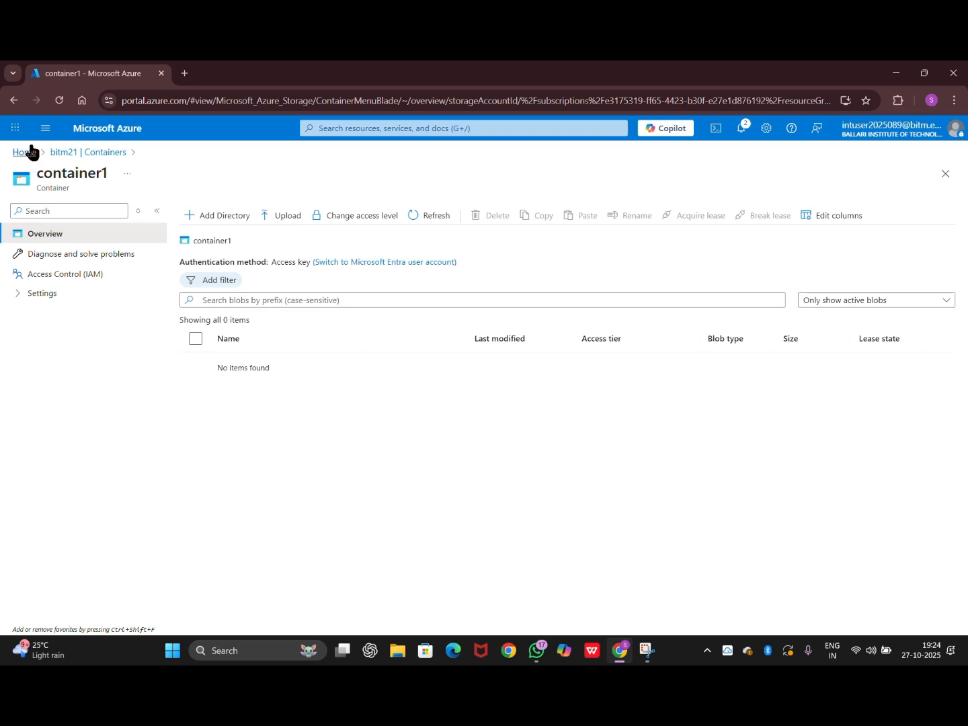
Return to bitm21's container list and inspect the contents of the $logs container.
click(13, 101)
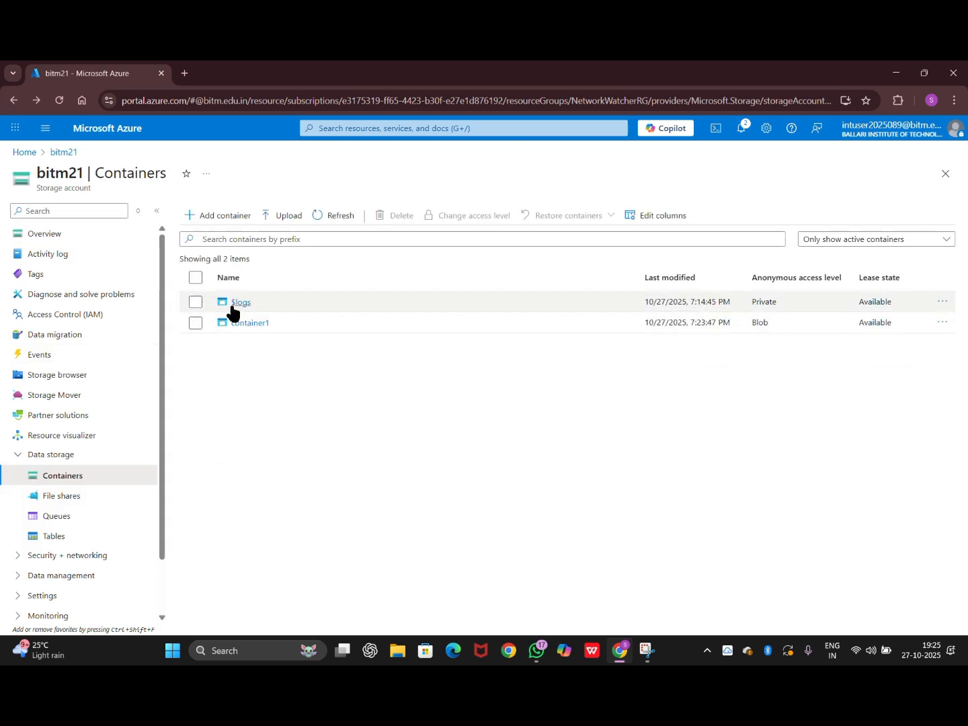
click(235, 303)
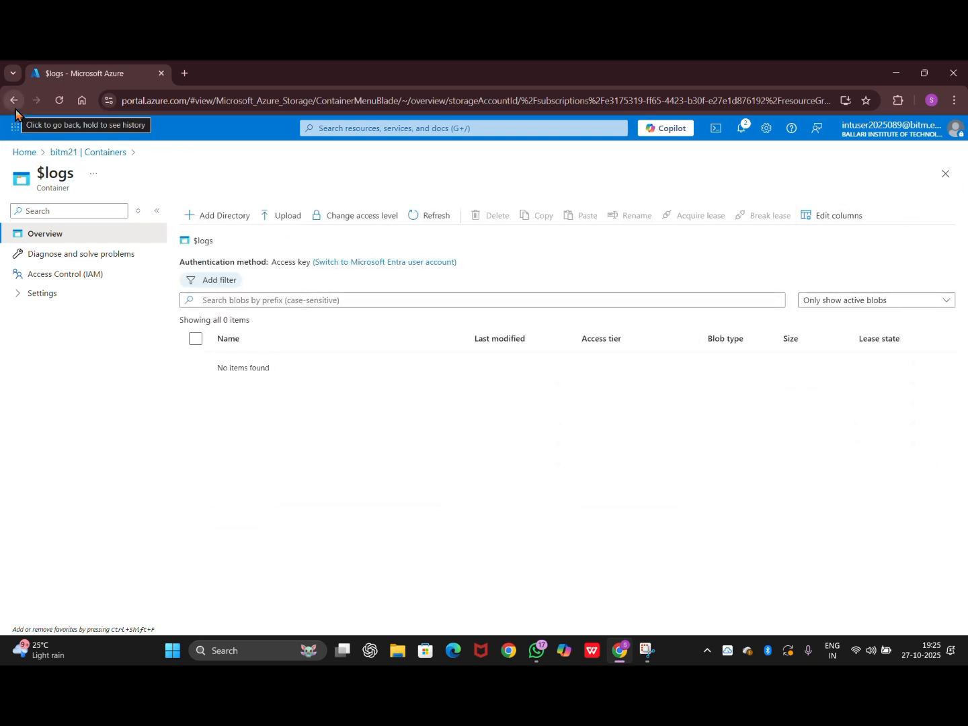
click(945, 174)
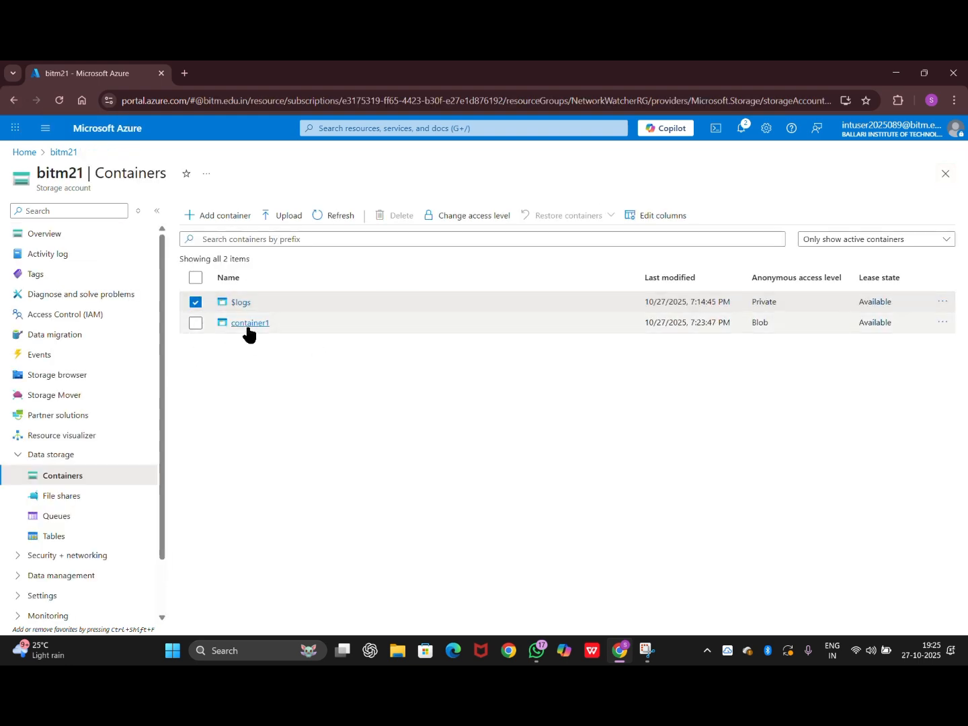
Delete container1 from the bitm21 storage account, leaving $logs out of the selection.
click(195, 323)
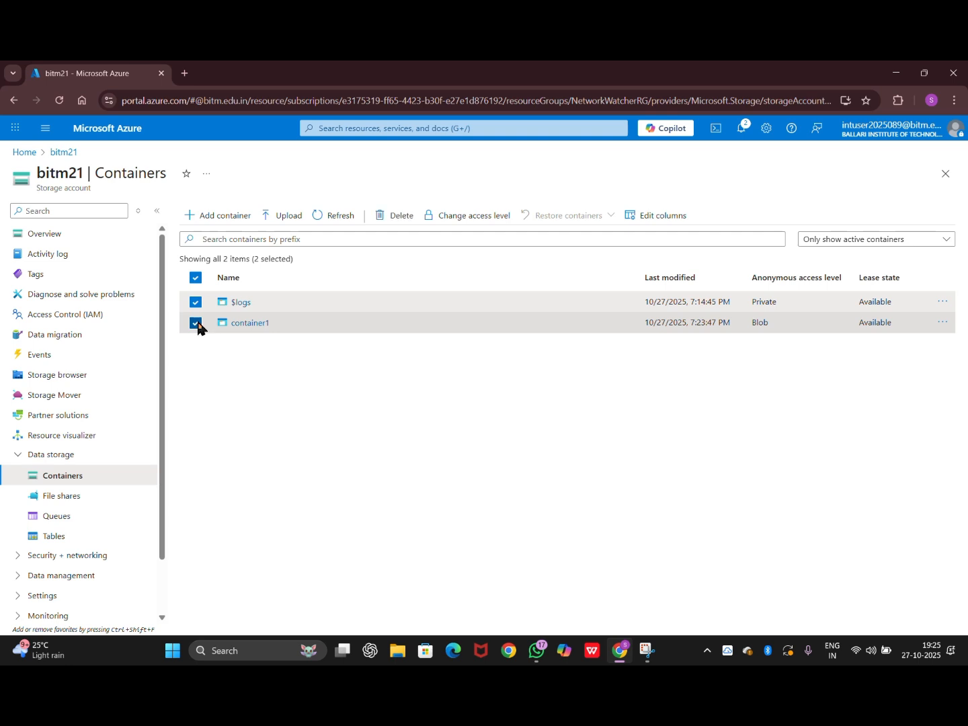
click(196, 303)
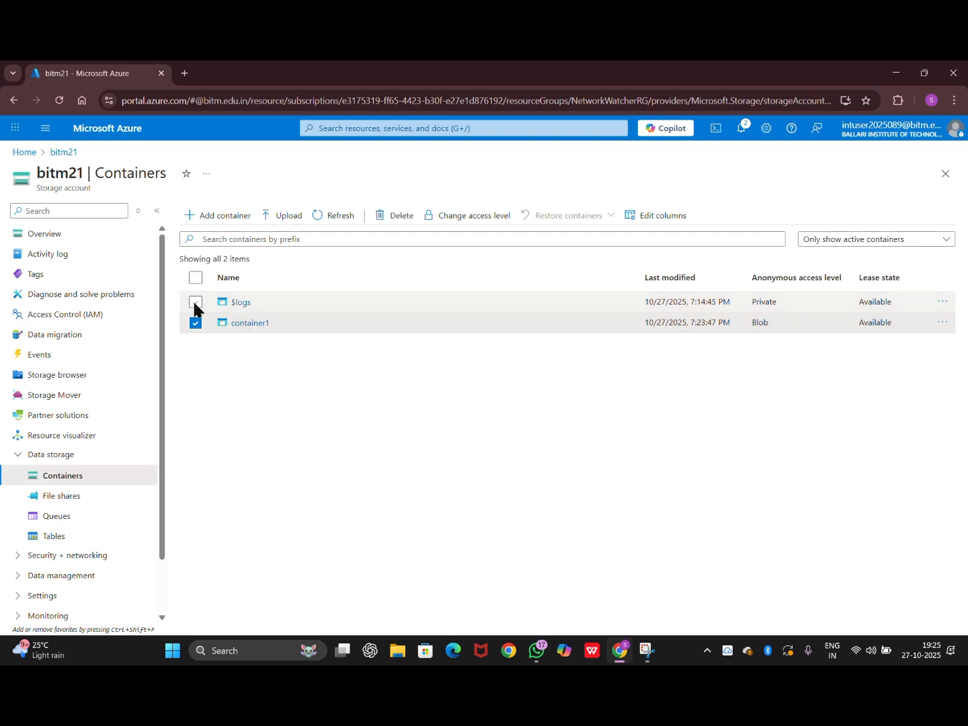
click(387, 225)
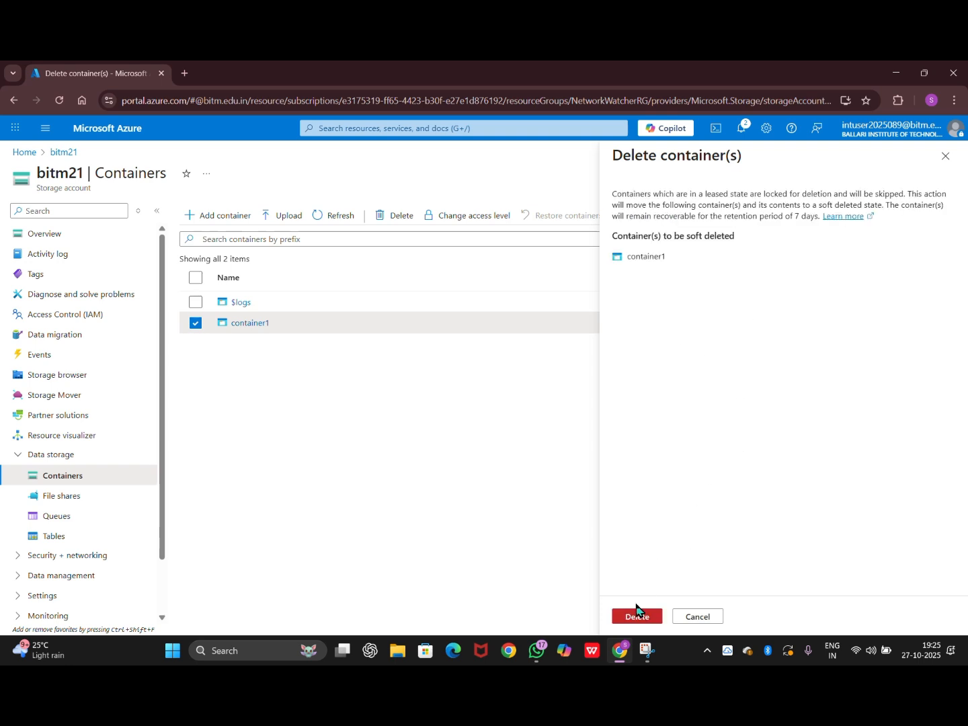
click(637, 615)
click(750, 433)
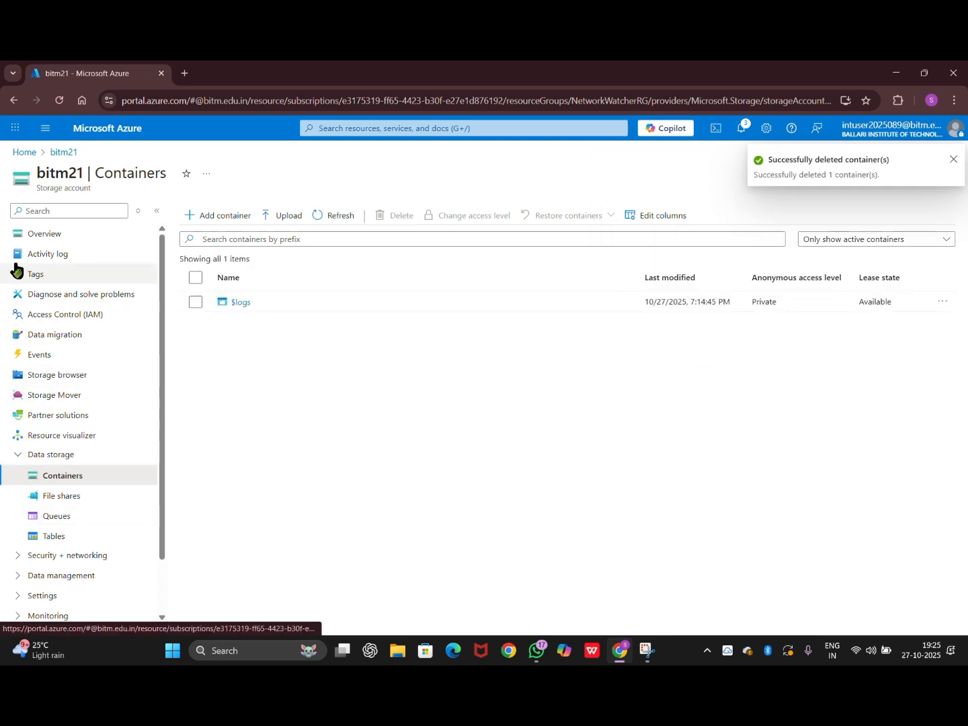
Go back to the bitm21 storage account and open its overview.
click(13, 101)
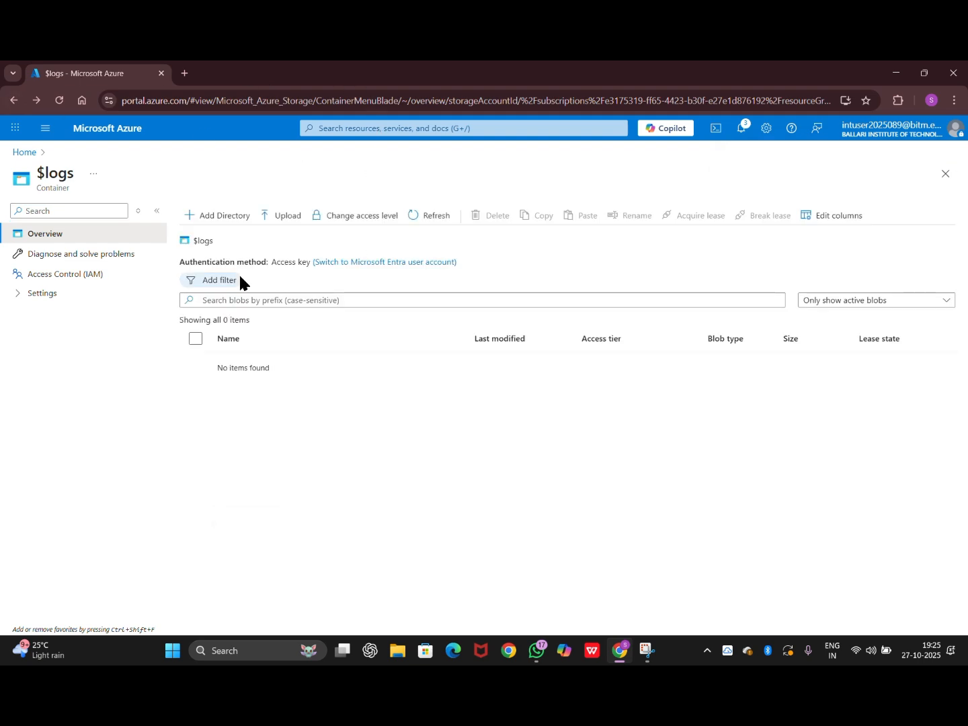
click(13, 100)
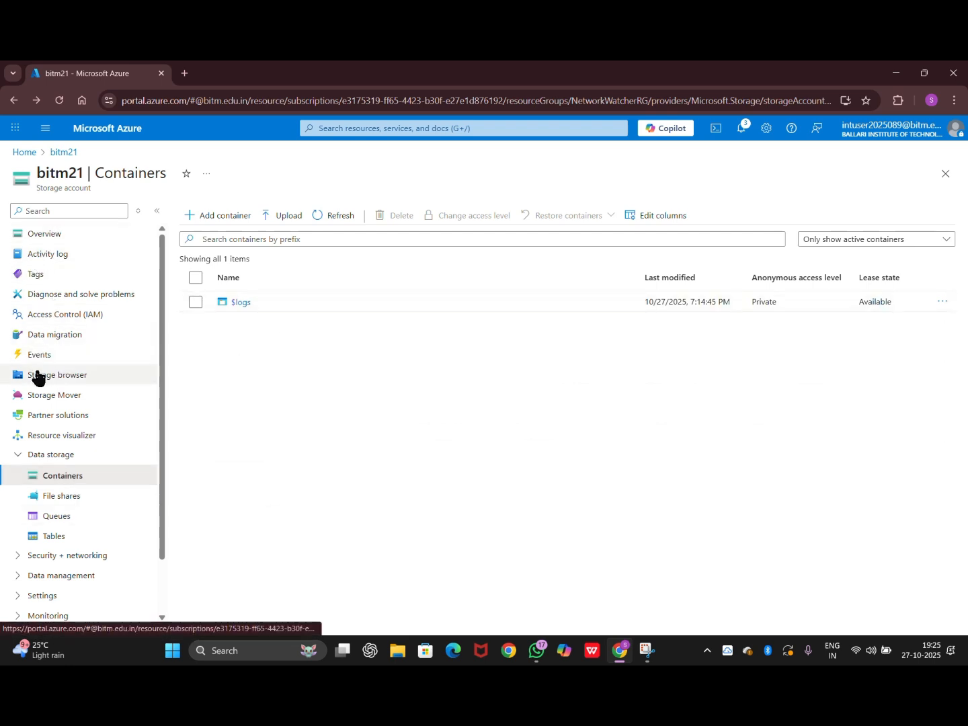
click(37, 231)
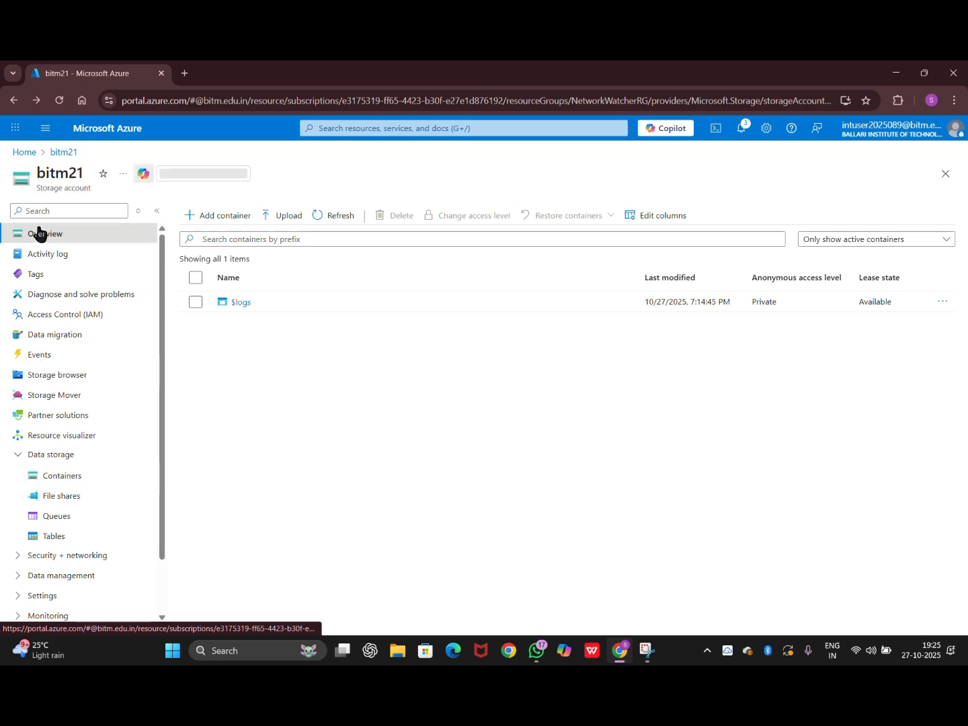
Search the portal for "resource group", open the list of resource groups and refresh it.
click(374, 125)
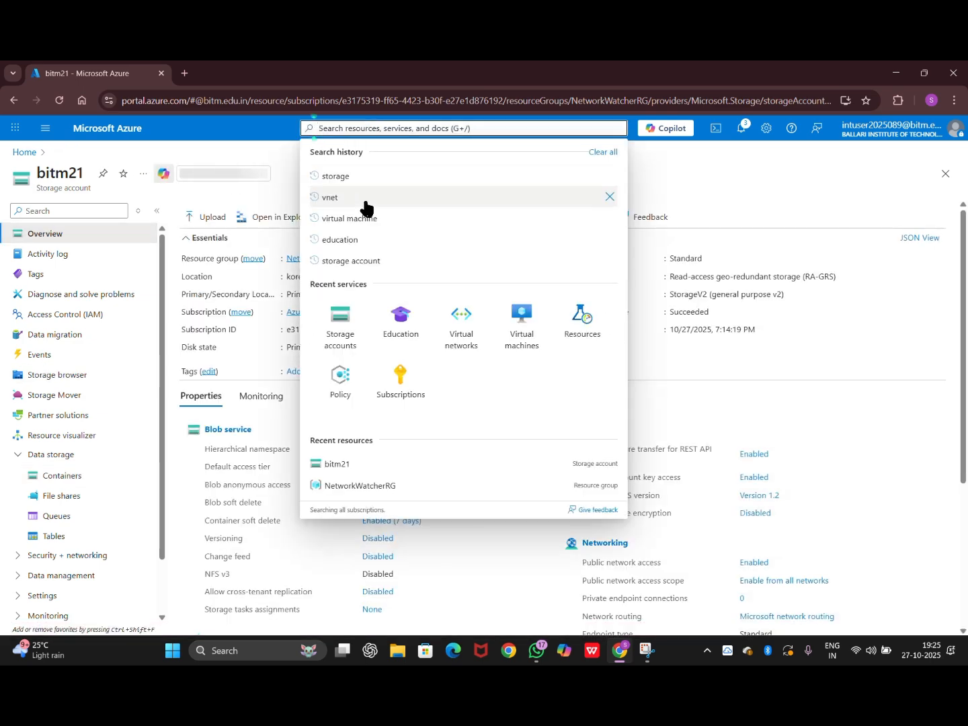
text(re)
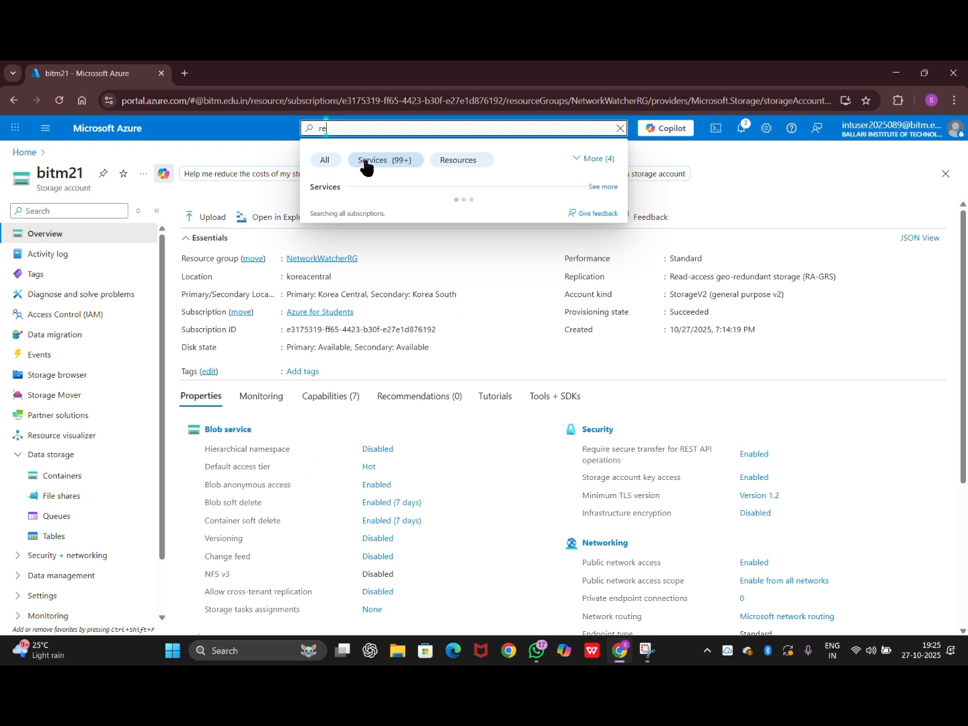
text(source)
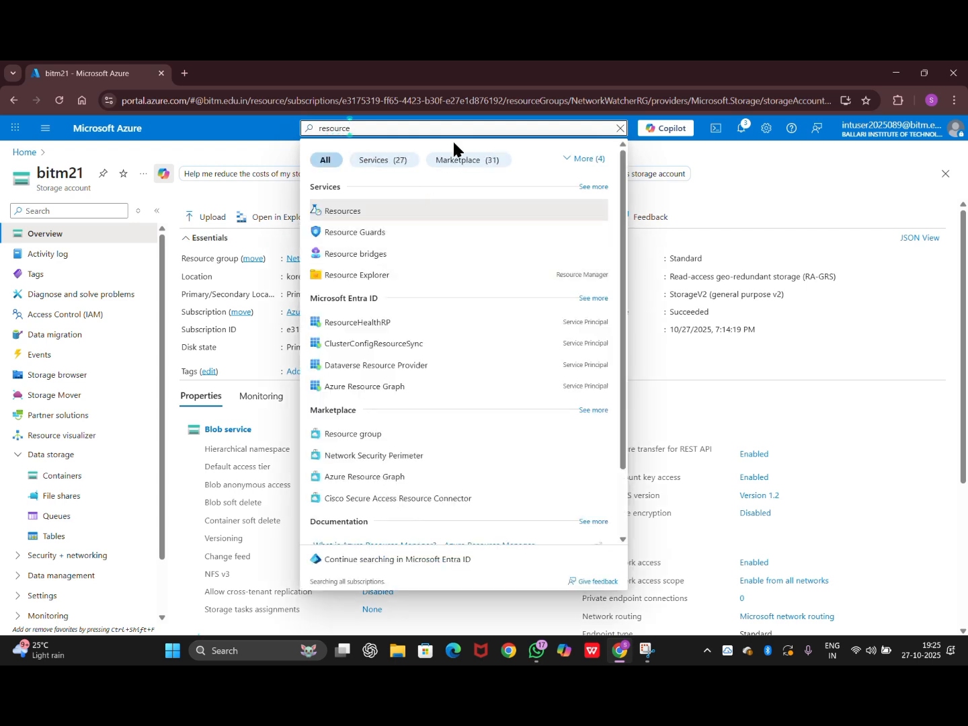
text( grou)
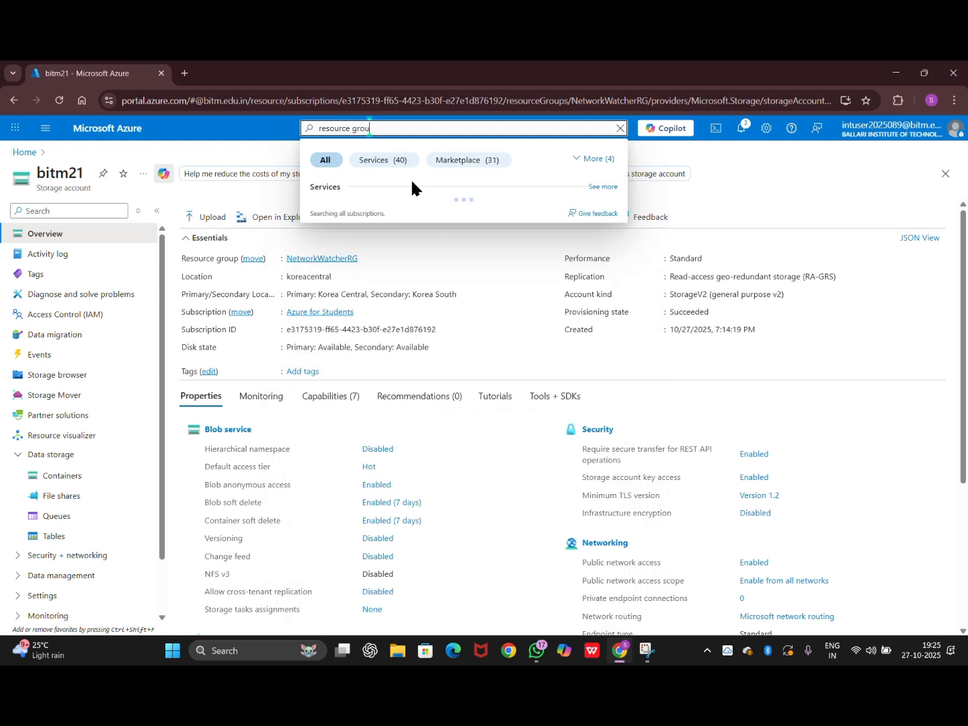
text(p)
click(332, 219)
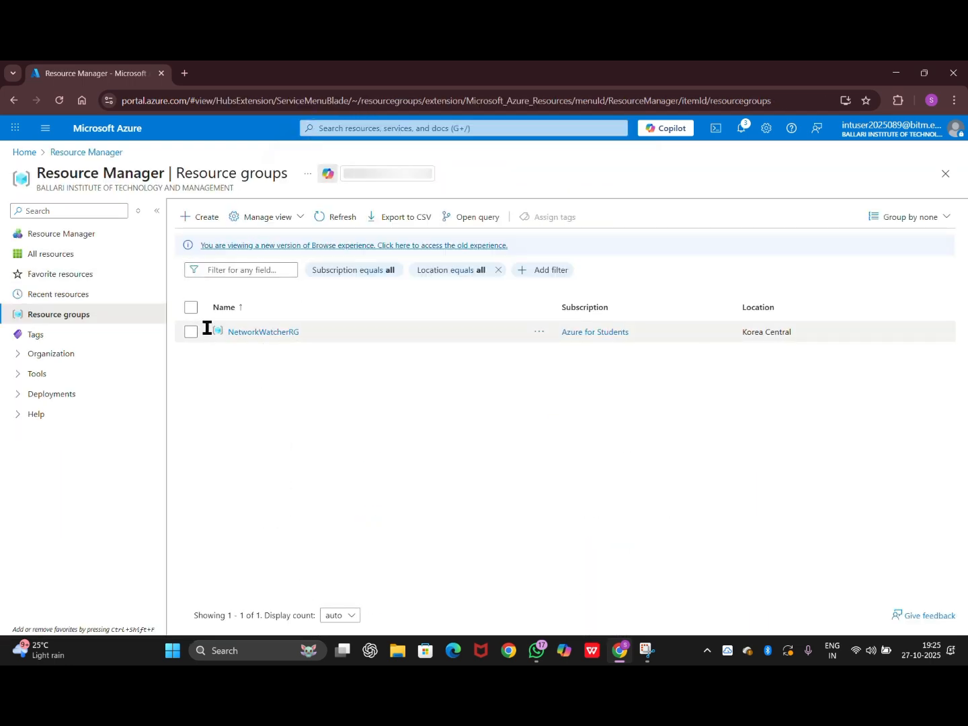
click(338, 216)
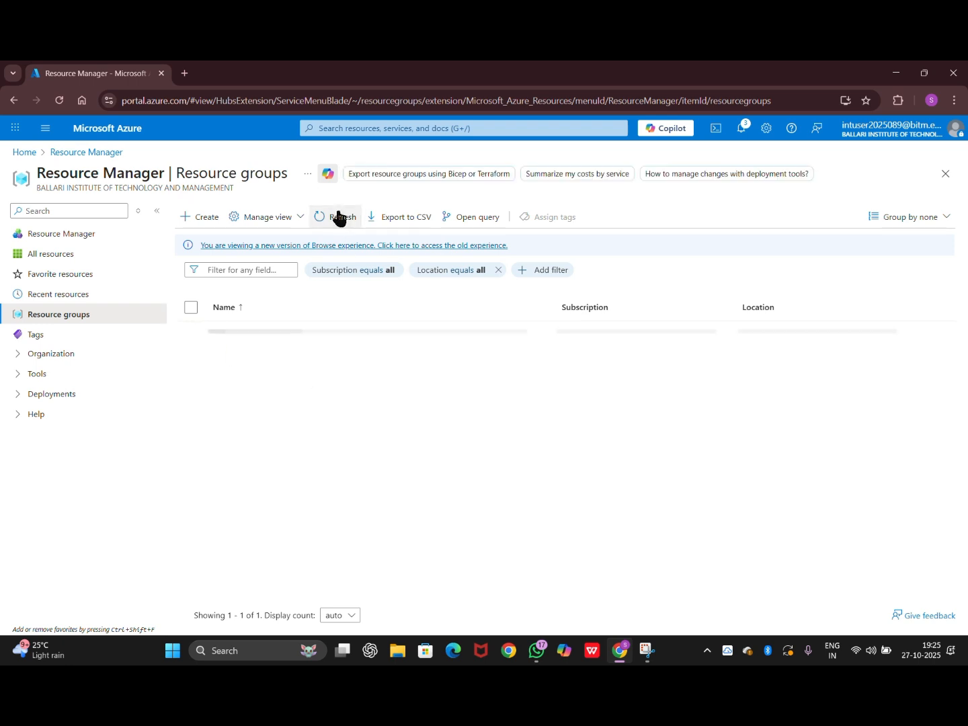
Search the portal for "storage account" and open the list of storage accounts.
click(382, 129)
text(sto)
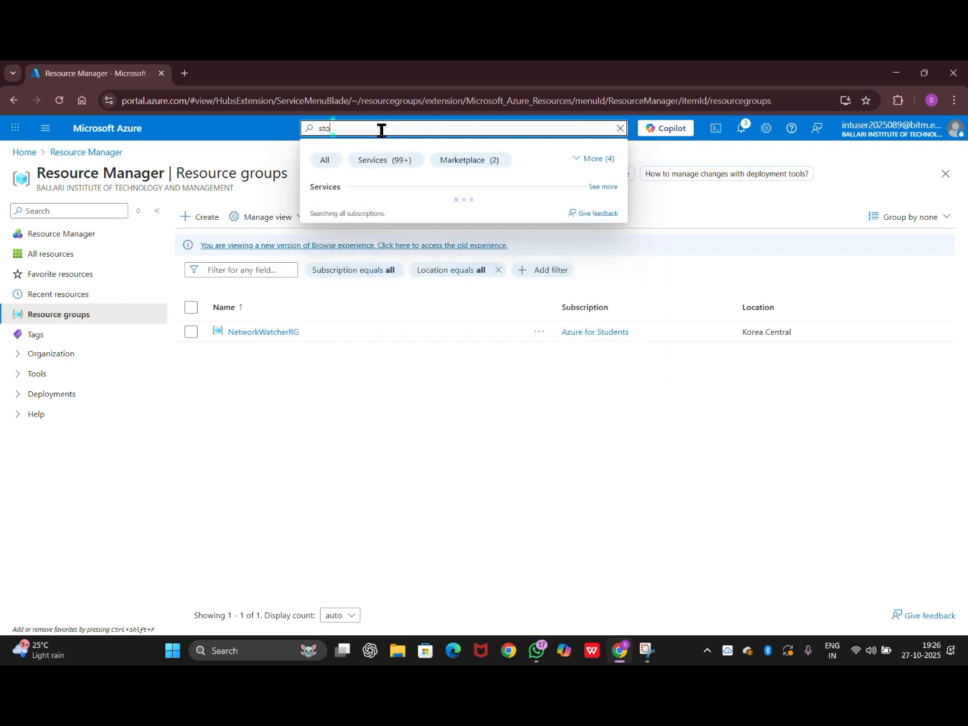
text(rage accp)
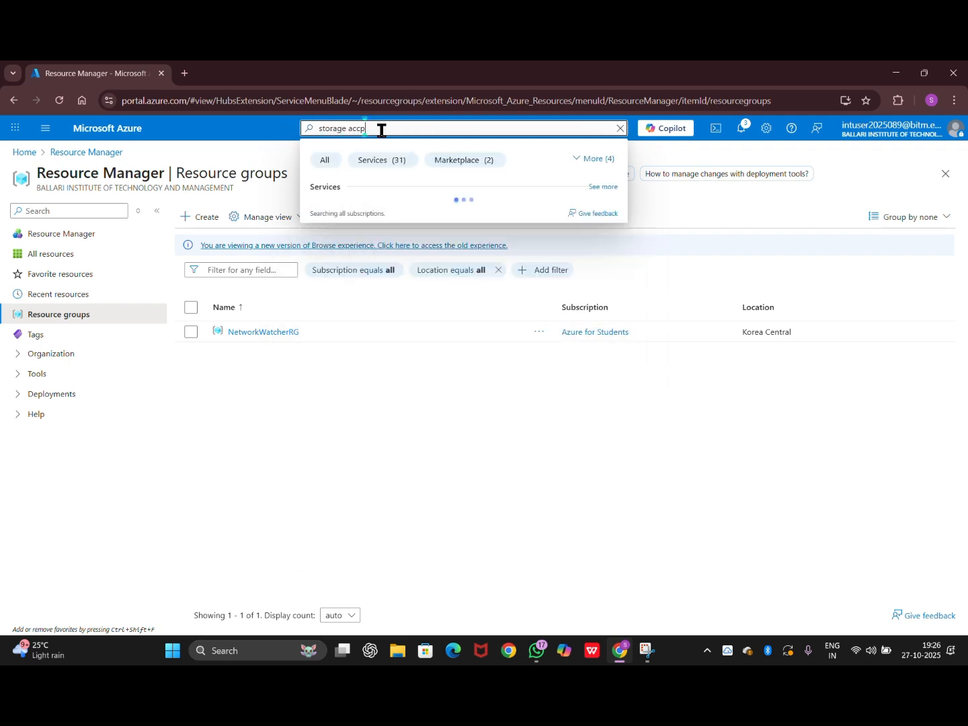
key(BackSpace)
text(ount)
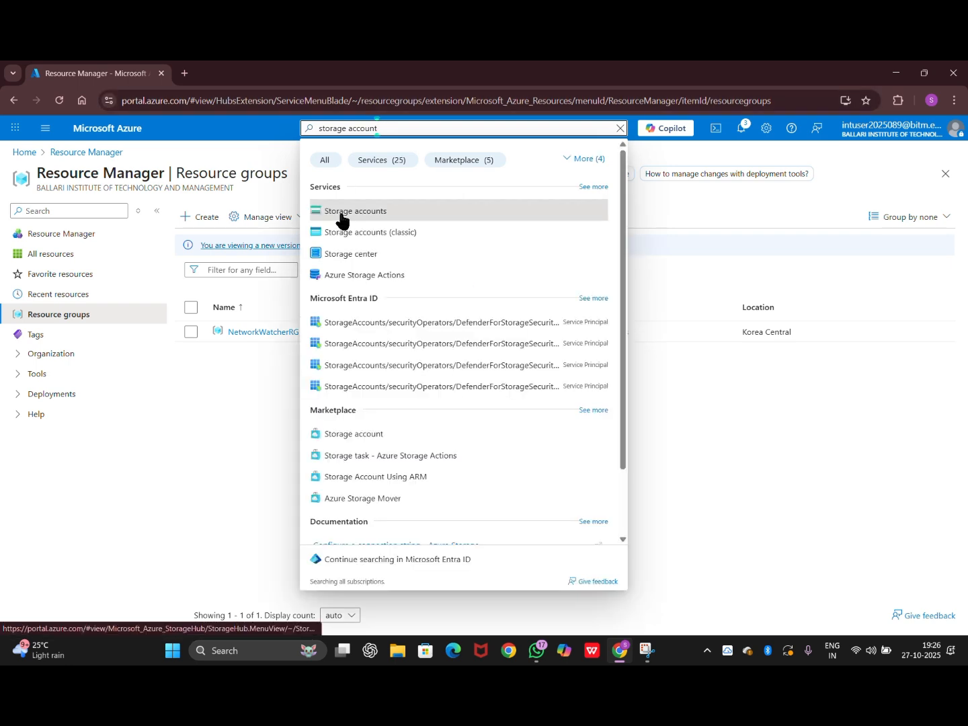
click(342, 215)
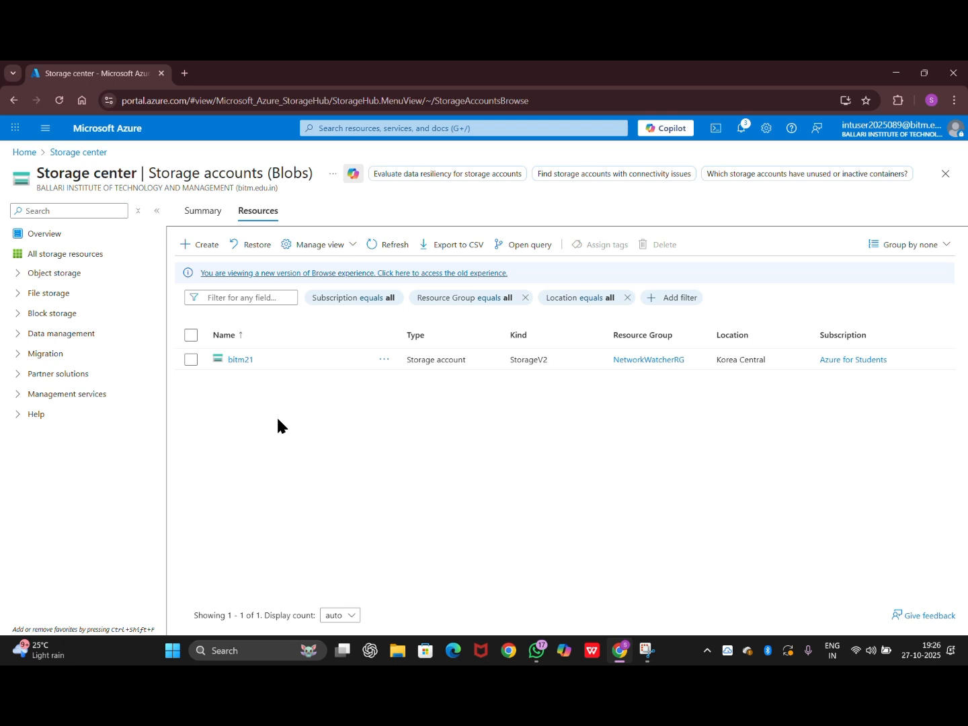
Open the bitm21 storage account and delete it with its contents, entering bitm21 as the confirmation name.
click(191, 358)
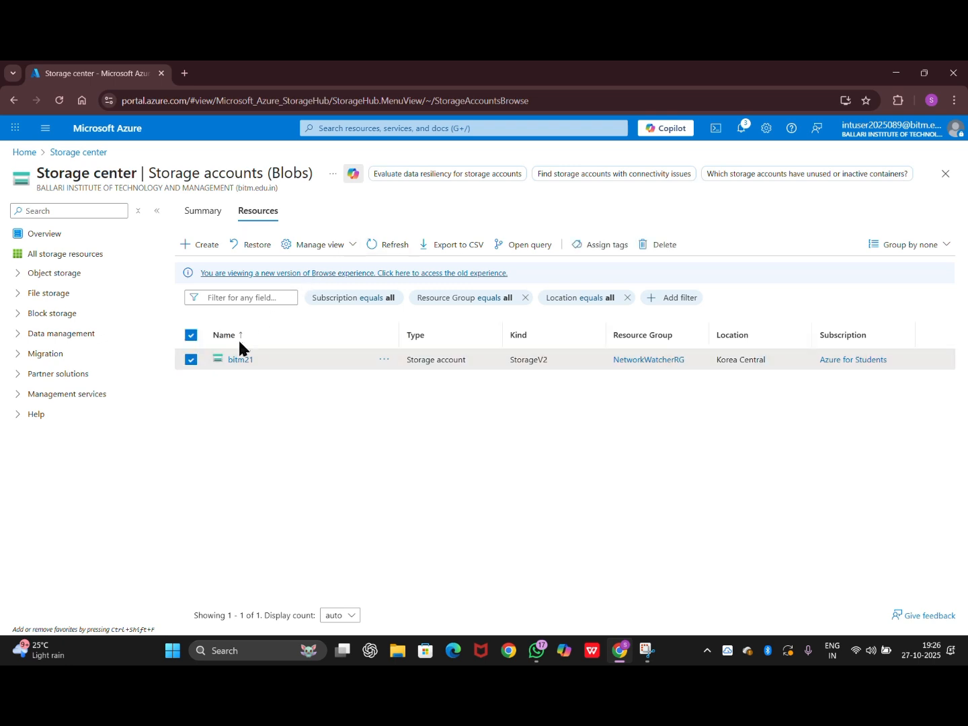
click(237, 361)
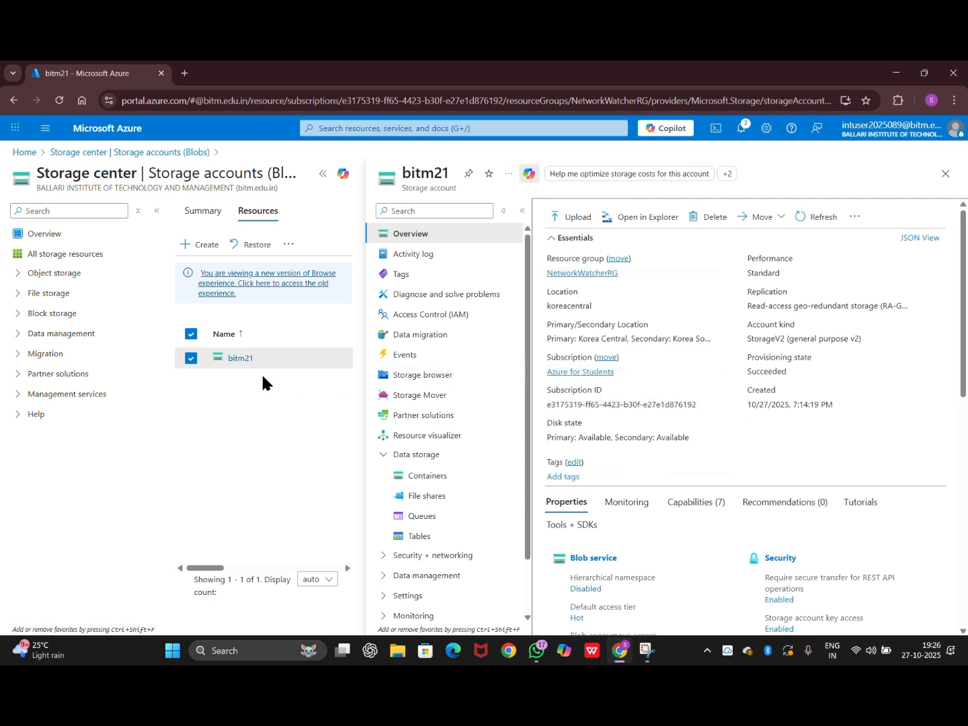
click(187, 359)
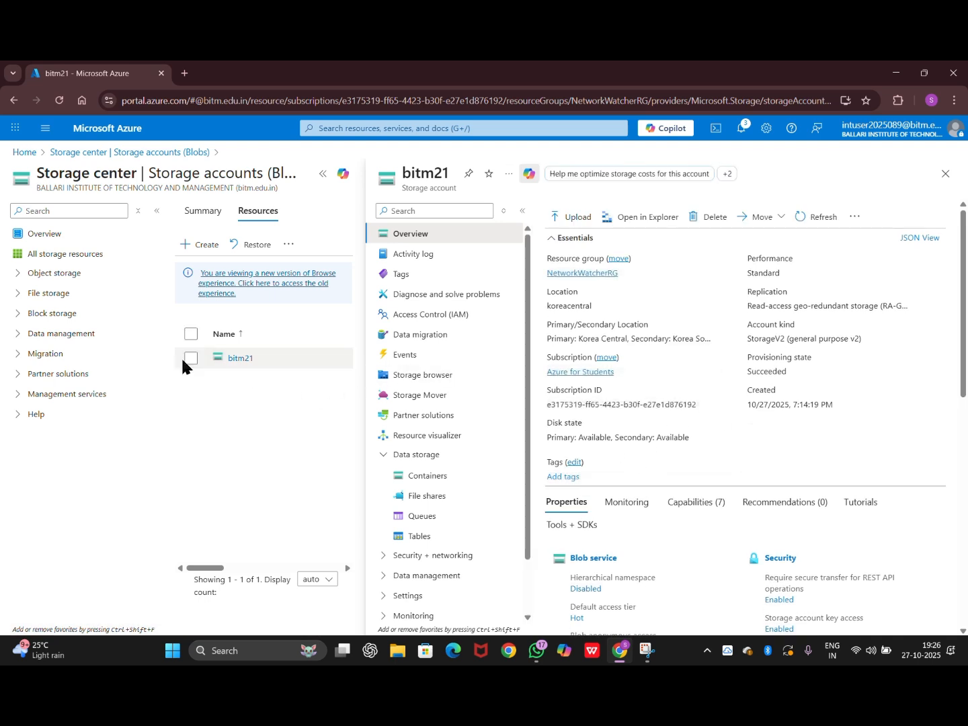
click(714, 217)
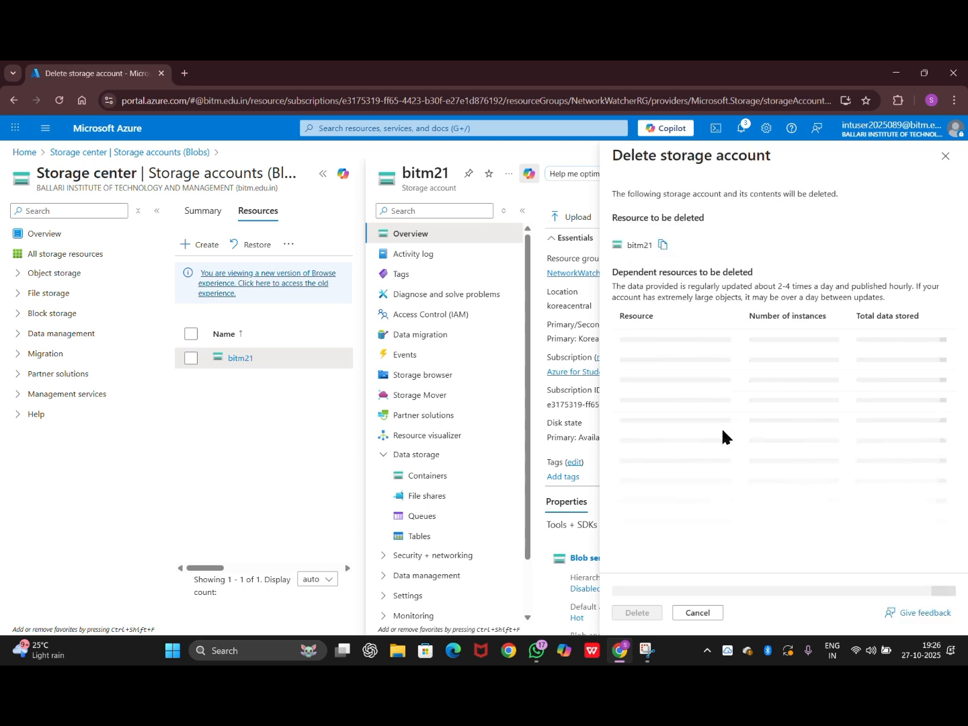
click(647, 590)
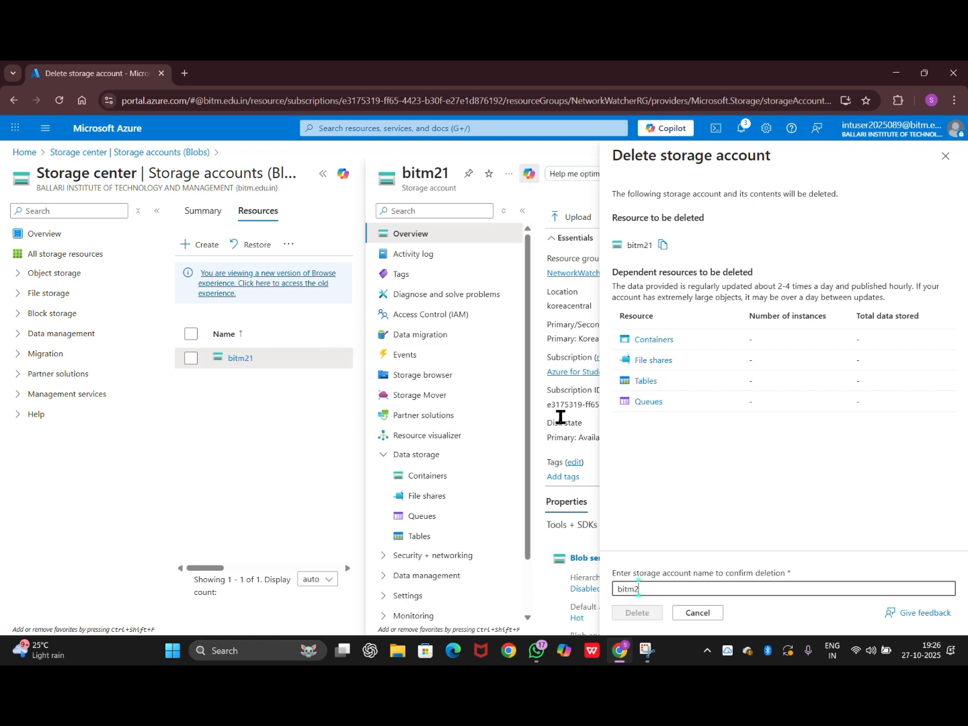
text(bitm21)
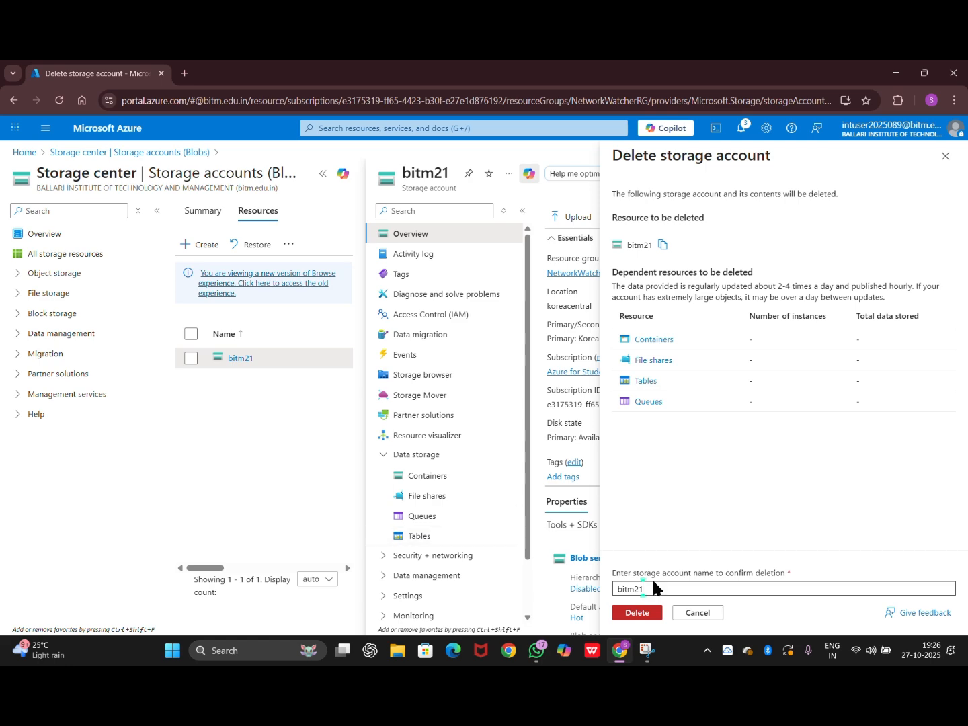
click(640, 613)
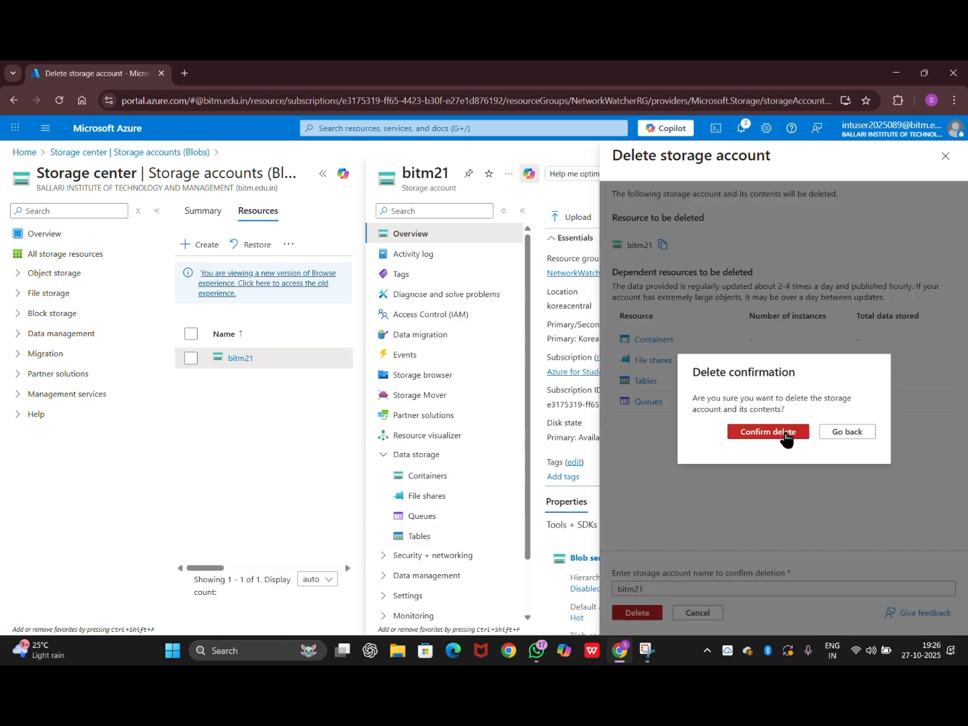
click(785, 433)
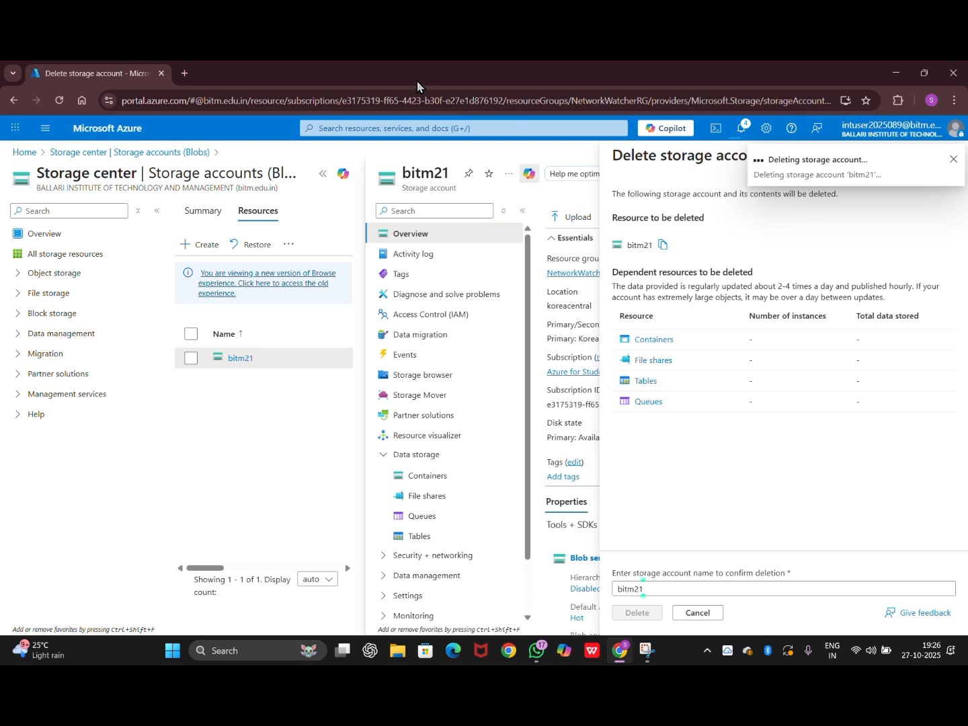
Dismiss the deletion notification and refresh the list of storage accounts.
click(954, 161)
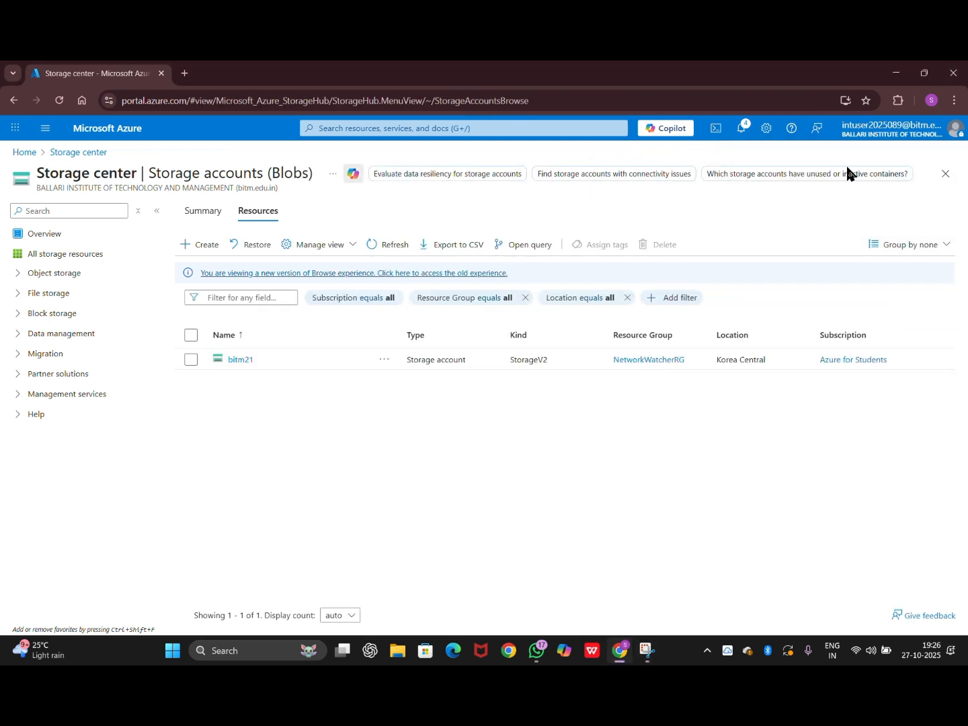
click(384, 249)
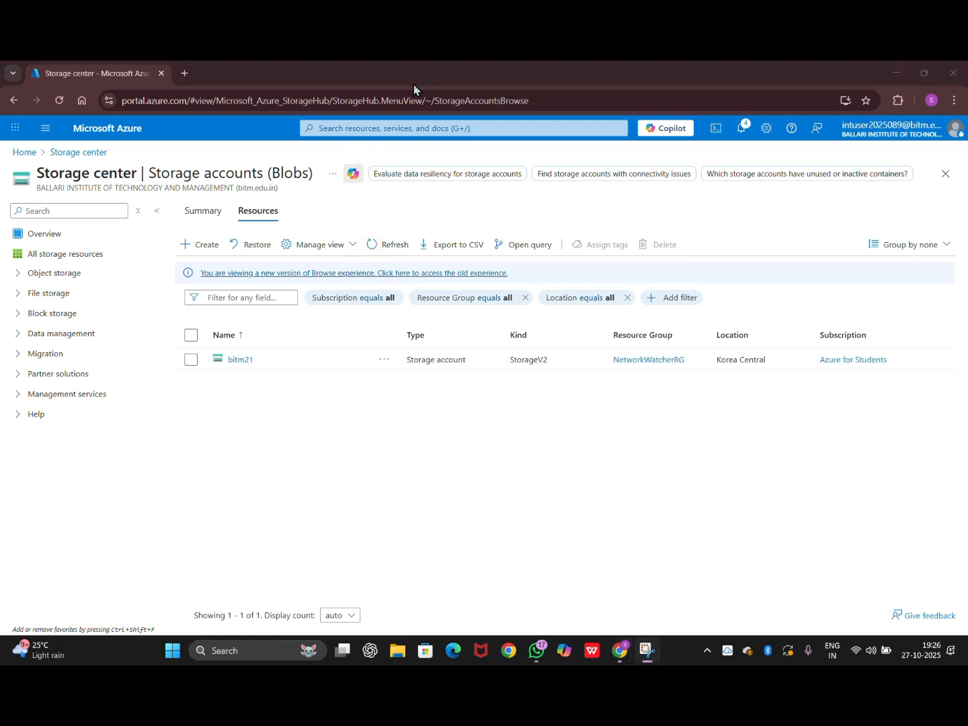
click(395, 244)
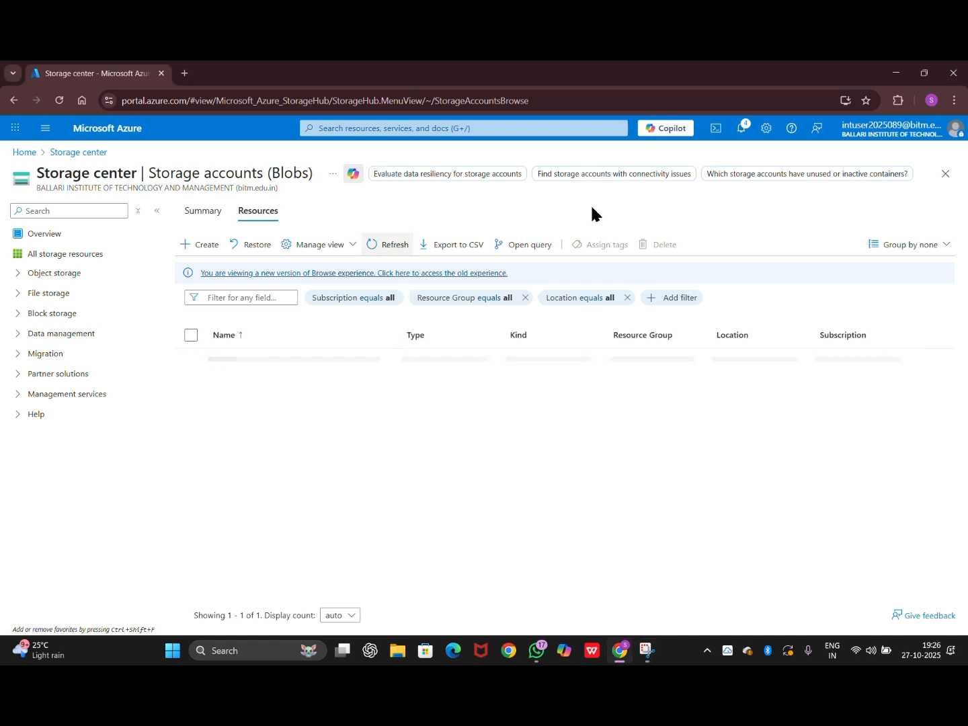
Check the portal notifications for the deletion status, close them and return to the Azure home page.
click(742, 127)
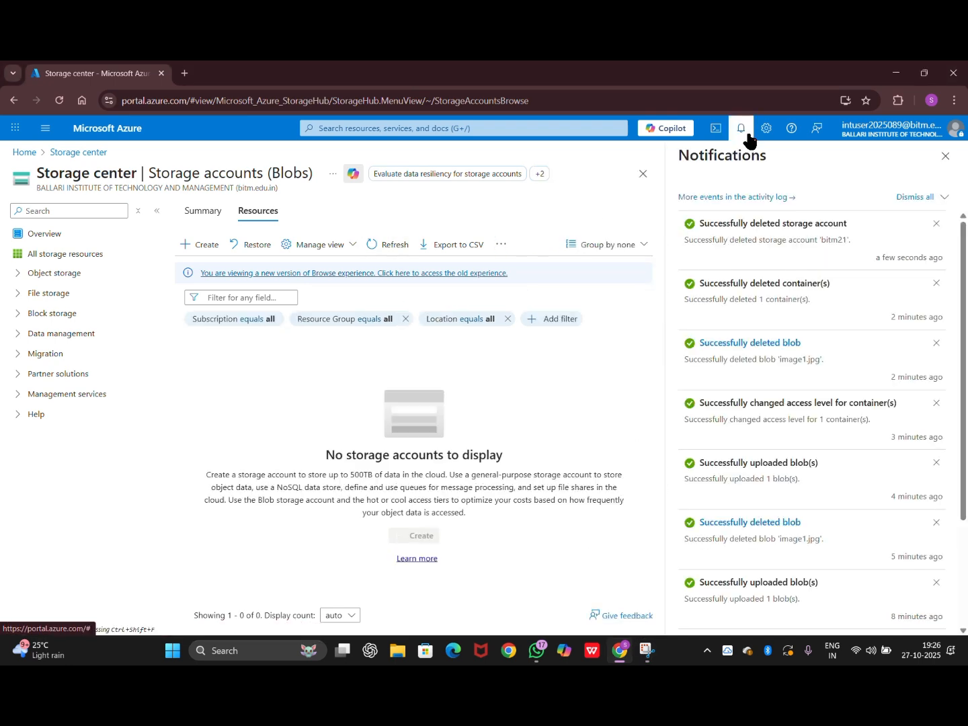
click(945, 157)
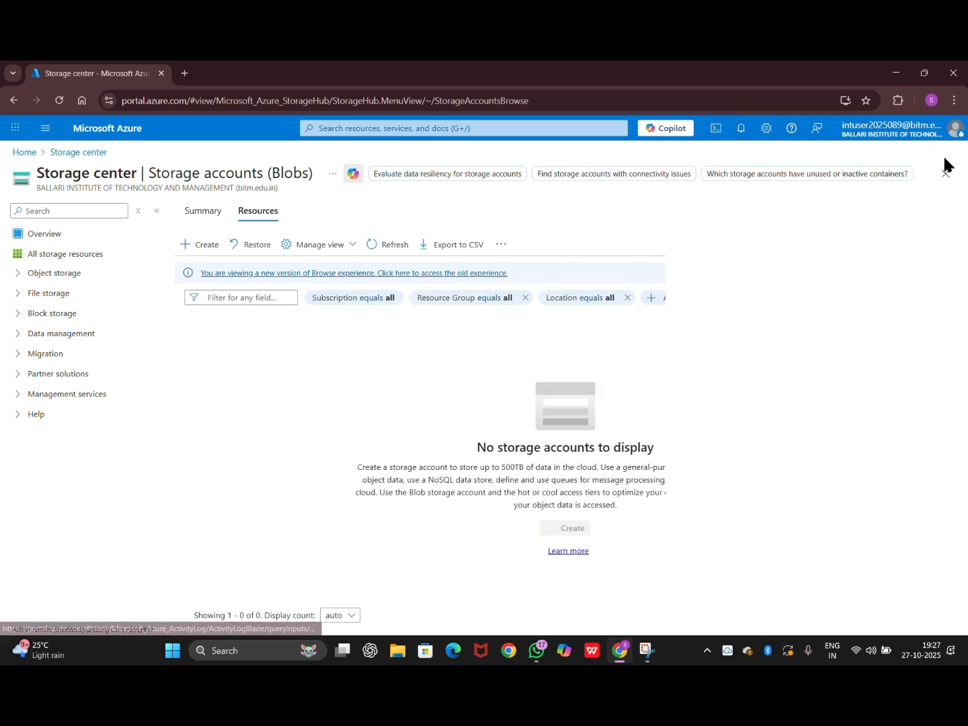
click(20, 152)
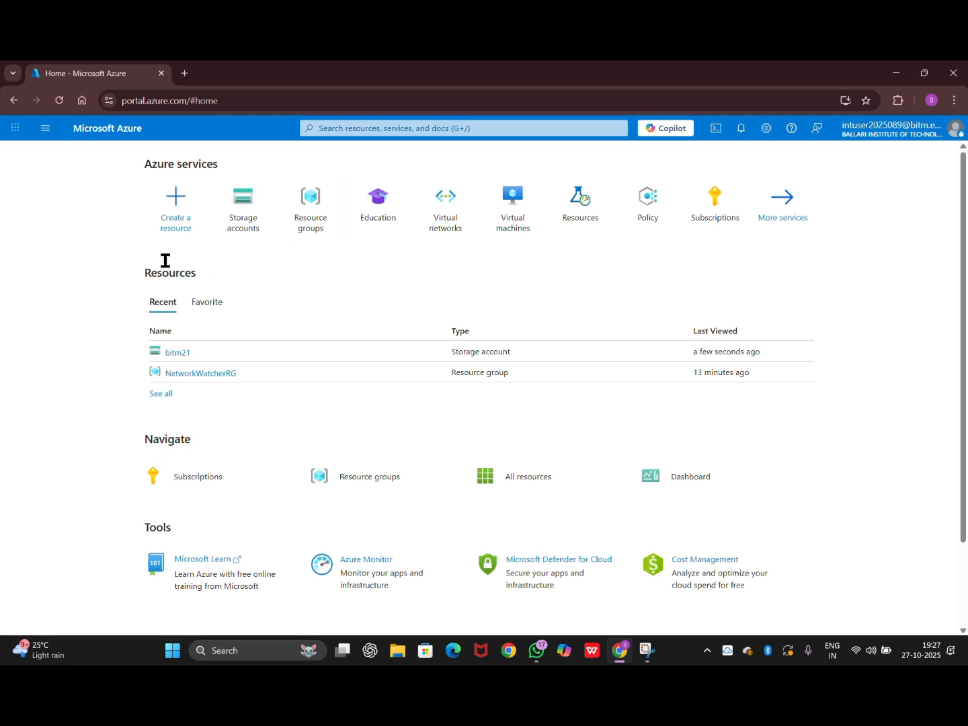